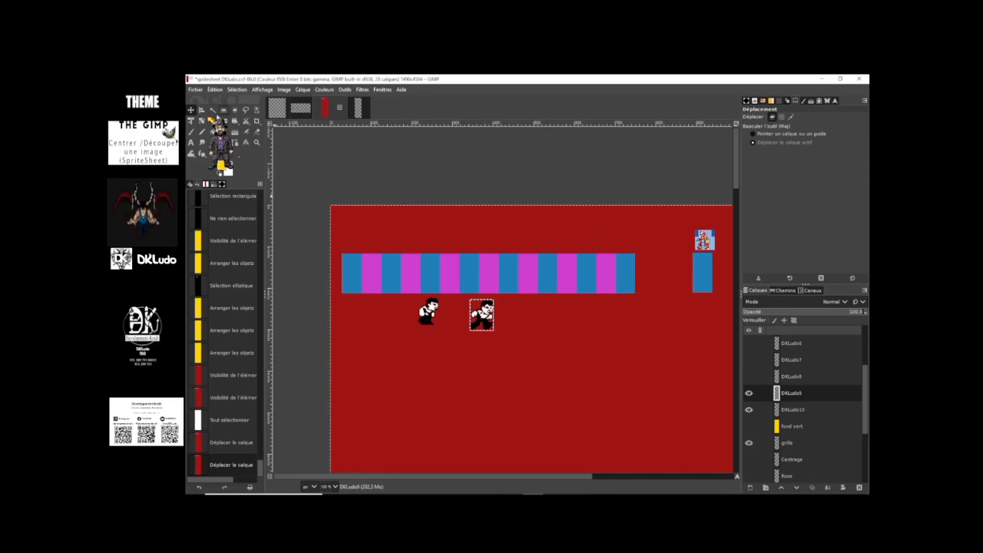
- Activate the Alignment tool and view the available choices for its "Relatif à" reference
{"action": "left_click", "coordinate": [201, 110]}
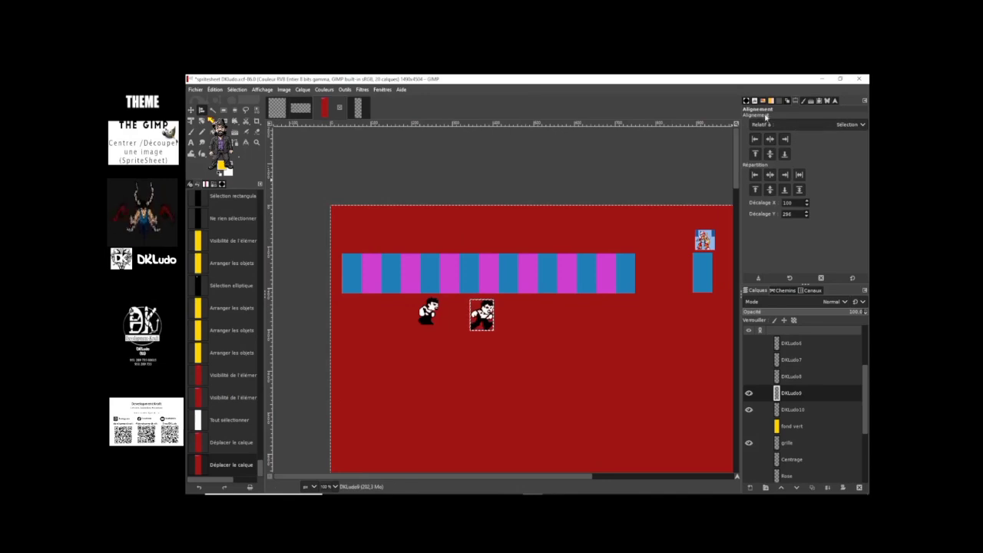
{"action": "left_click", "coordinate": [862, 125]}
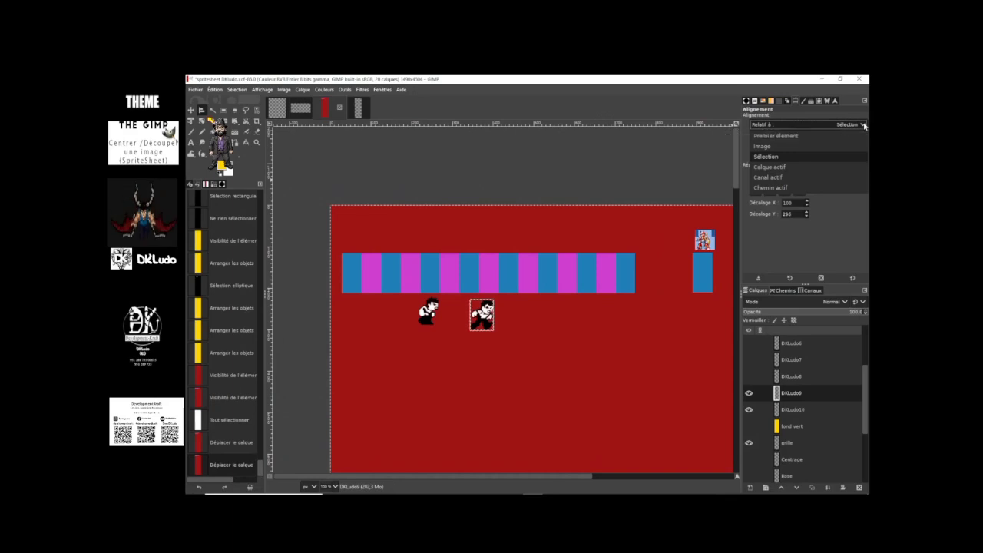
{"action": "left_click", "coordinate": [865, 127]}
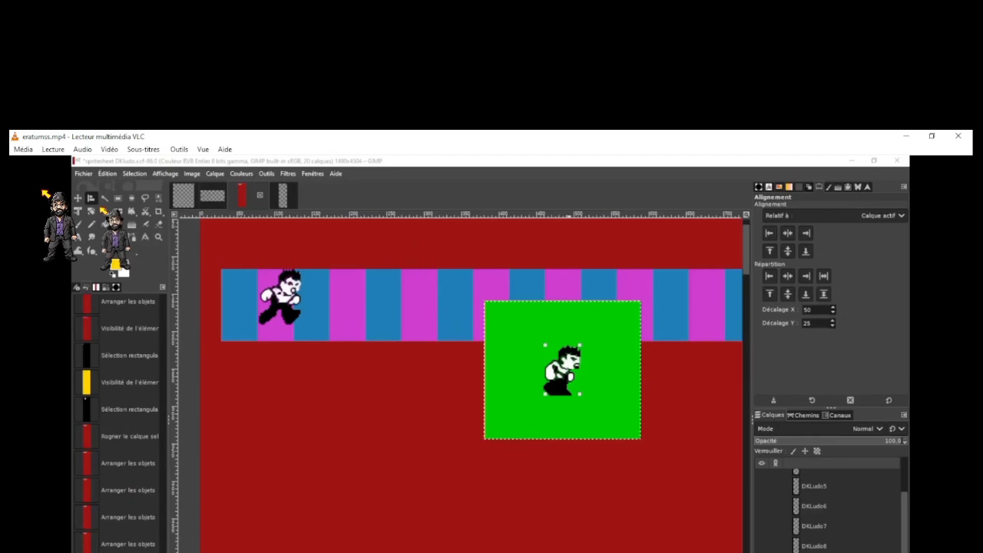
{"action": "double_click", "coordinate": [451, 529]}
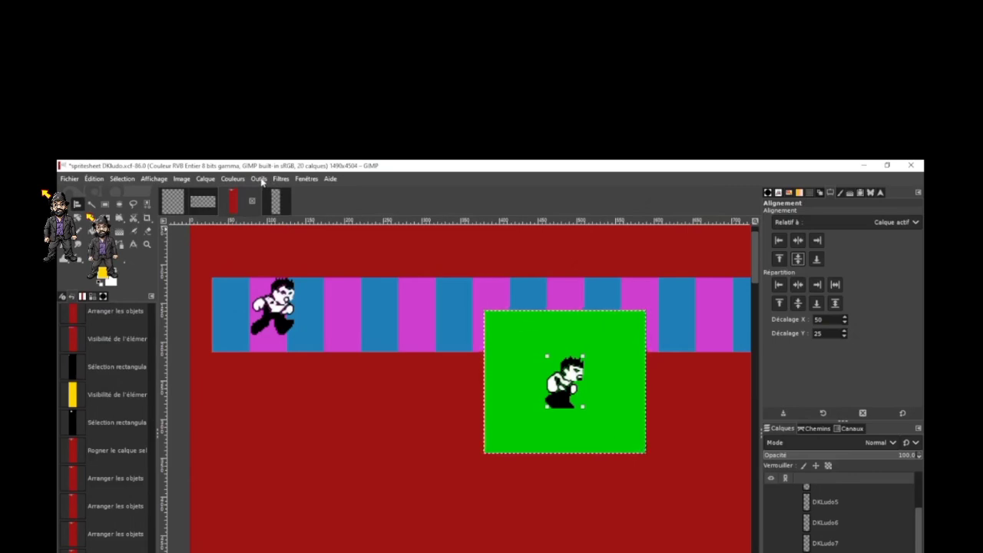
- Locate the Alignment tool among the transformation tools
{"action": "left_click", "coordinate": [259, 179]}
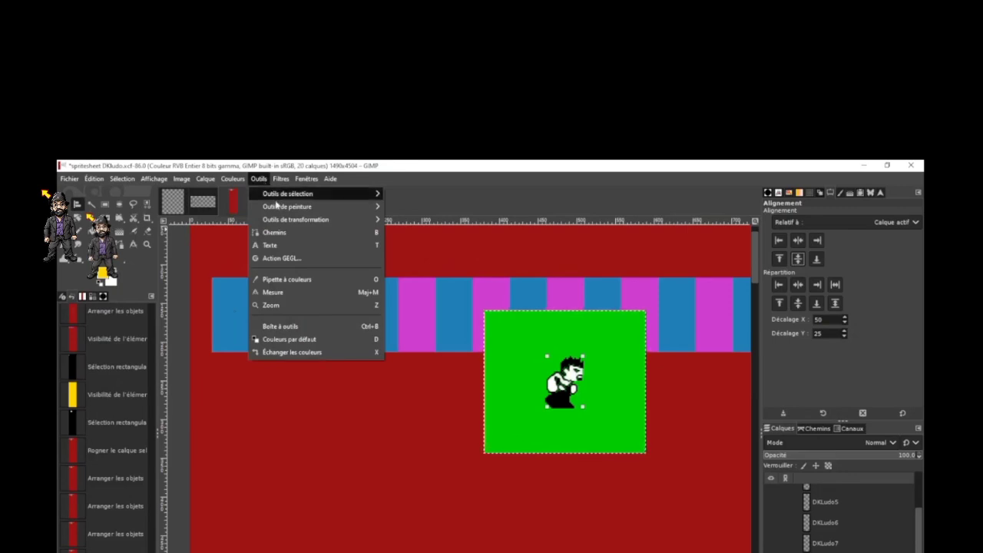
{"action": "mouse_move", "coordinate": [279, 221]}
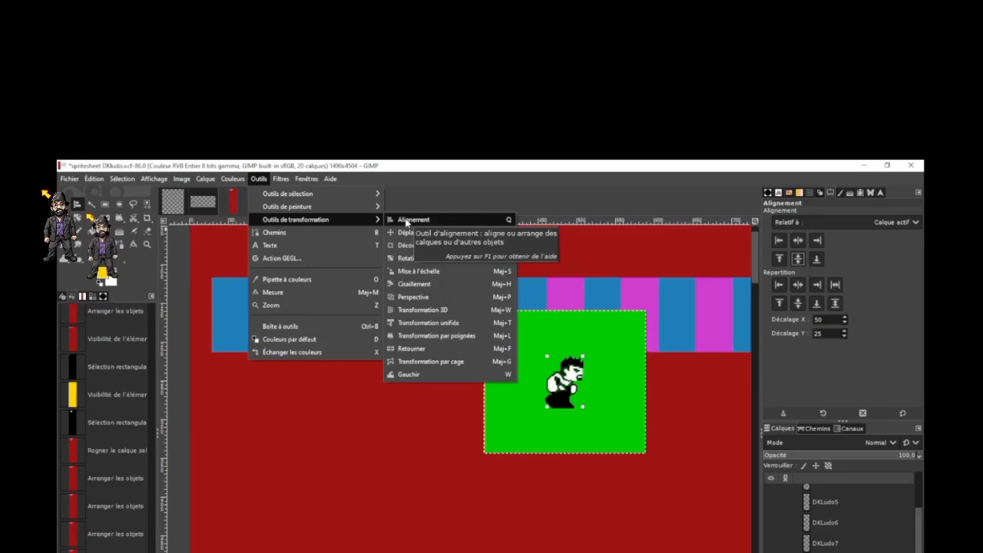
{"action": "mouse_move", "coordinate": [69, 180]}
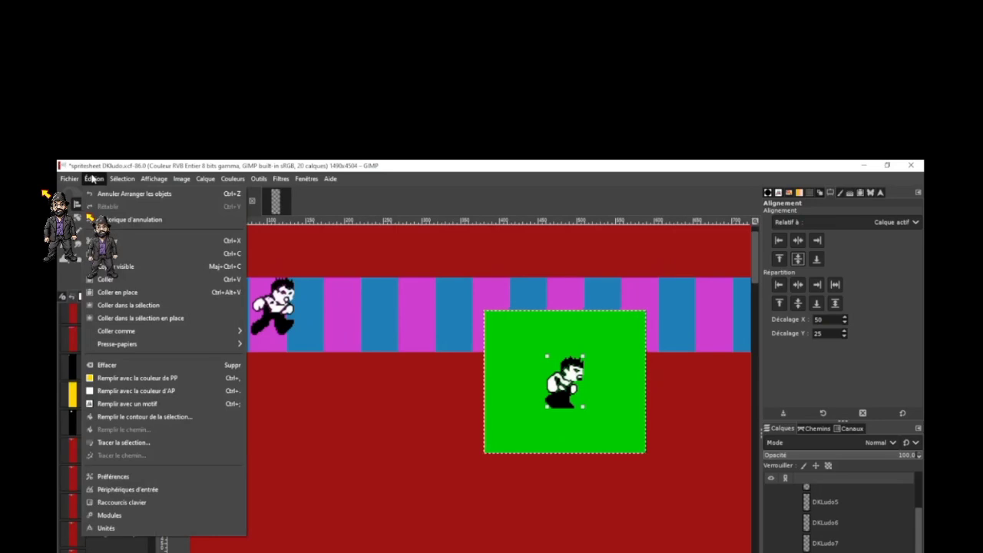
- Open the preferences on the Interface section's "Boîte à outils" page and look through the tool configuration list
{"action": "left_click", "coordinate": [157, 477]}
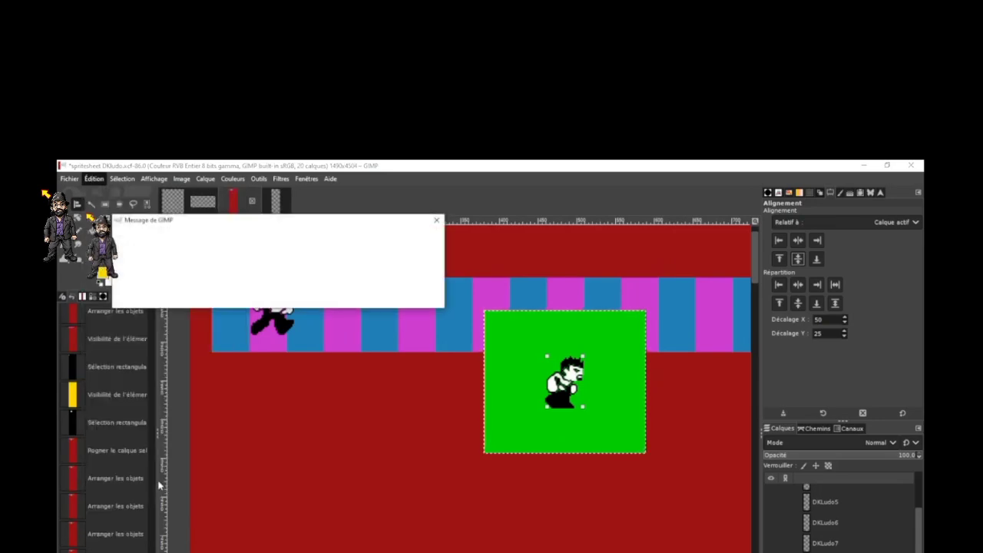
{"action": "left_click", "coordinate": [438, 220]}
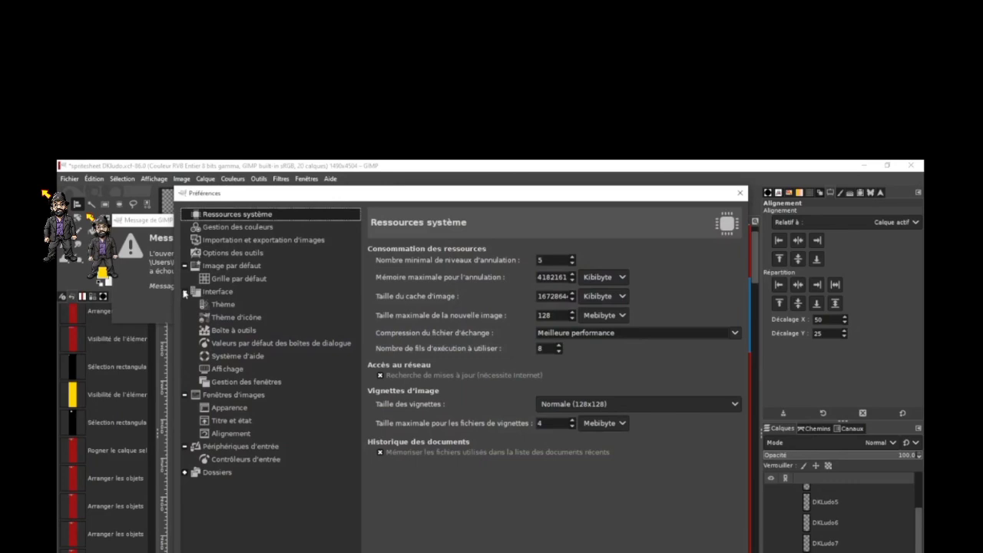
{"action": "left_click", "coordinate": [184, 292]}
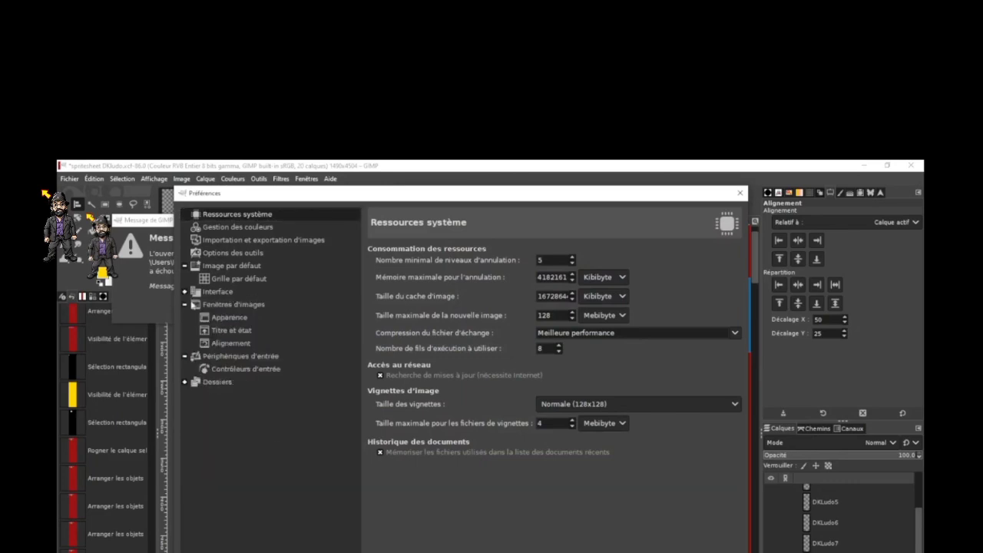
{"action": "left_click", "coordinate": [185, 292]}
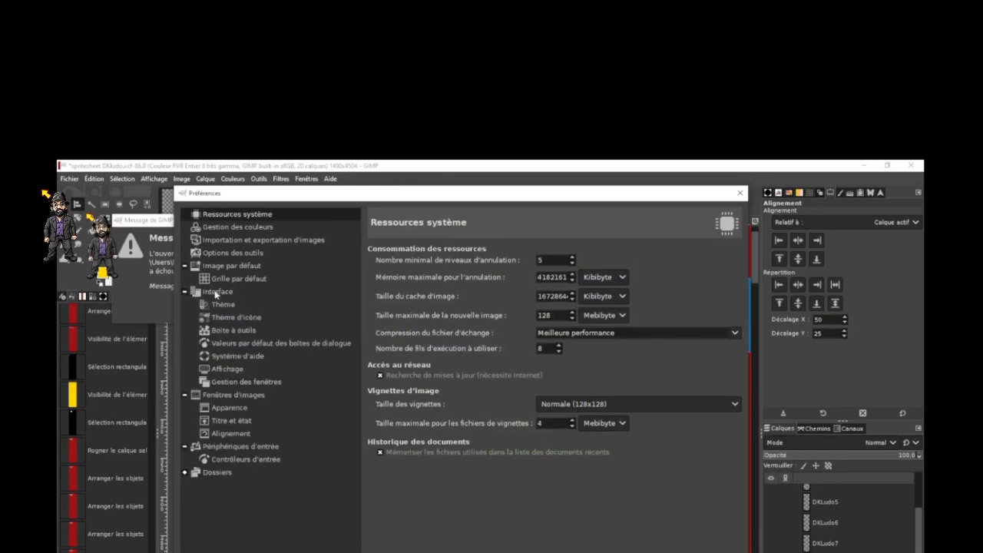
{"action": "left_click", "coordinate": [251, 331]}
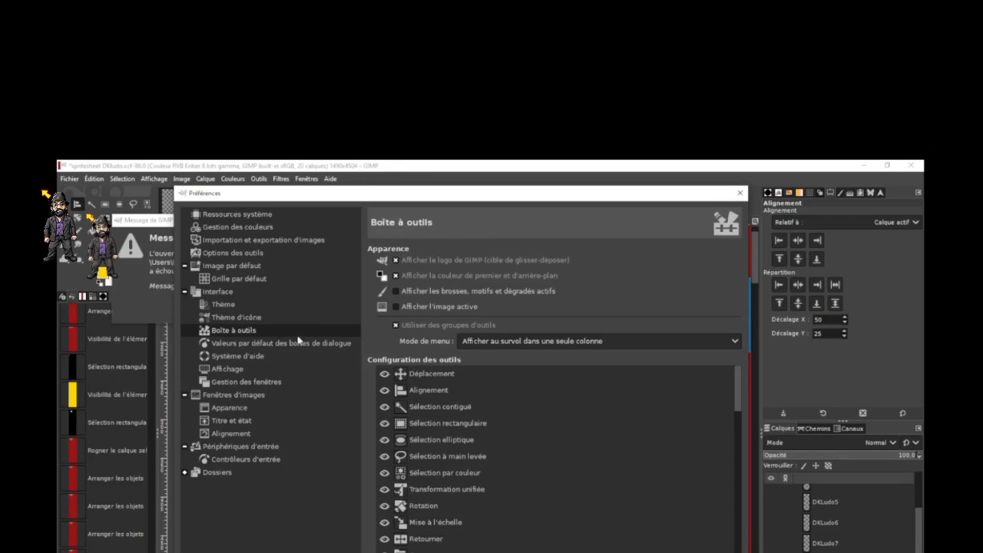
{"action": "scroll", "coordinate": [445, 392], "scroll_direction": "down", "scroll_amount": 3}
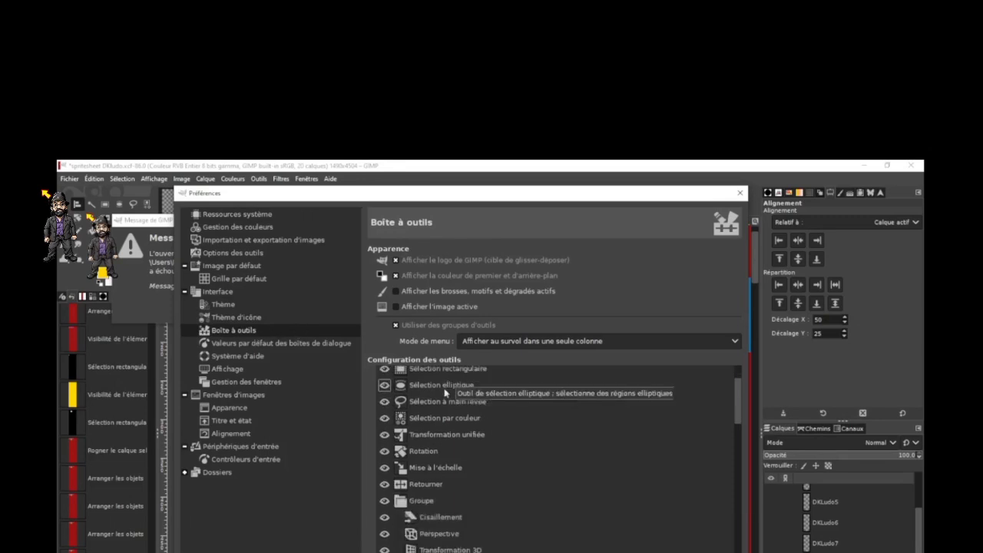
{"action": "scroll", "coordinate": [443, 400], "scroll_direction": "down", "scroll_amount": 3}
{"action": "scroll", "coordinate": [434, 410], "scroll_direction": "up", "scroll_amount": 6}
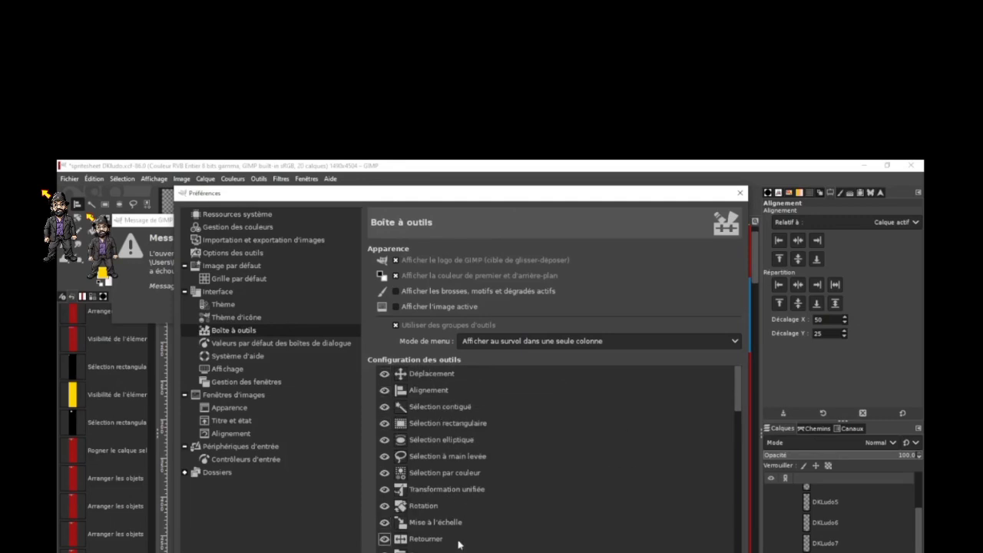
- Hide the Alignment tool from the toolbox, make it visible again, and close the preferences and the GIMP message
{"action": "left_click", "coordinate": [384, 391]}
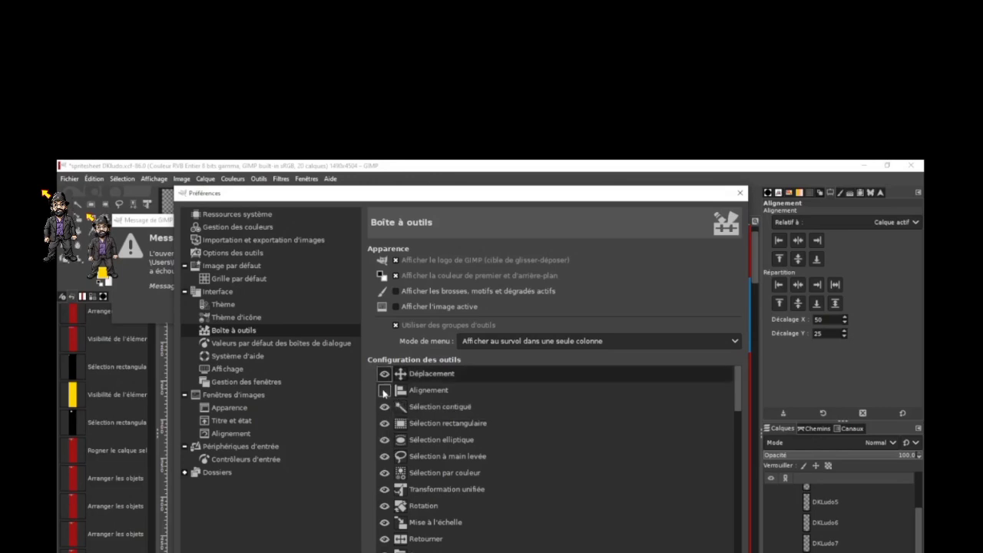
{"action": "left_click", "coordinate": [384, 390]}
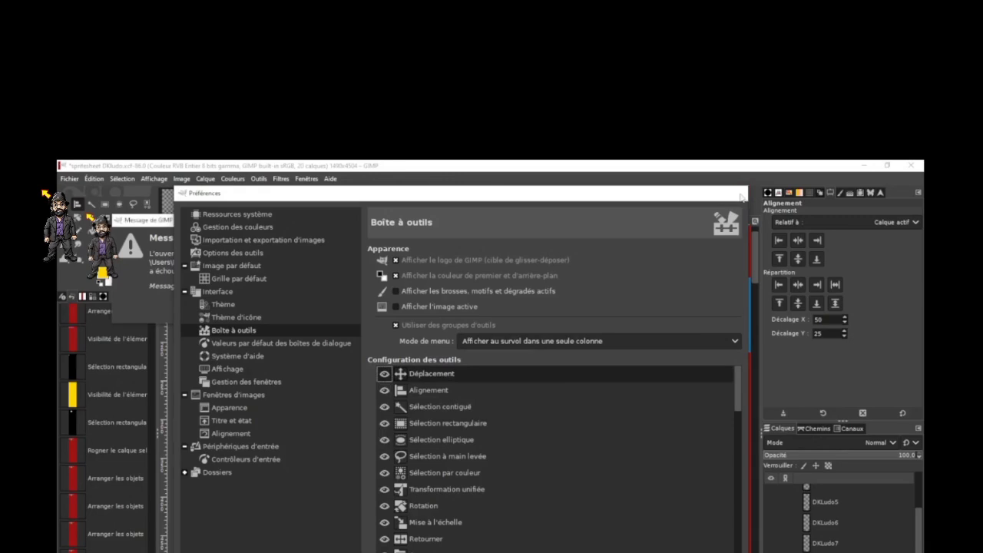
{"action": "left_click", "coordinate": [740, 192]}
{"action": "left_click", "coordinate": [436, 220]}
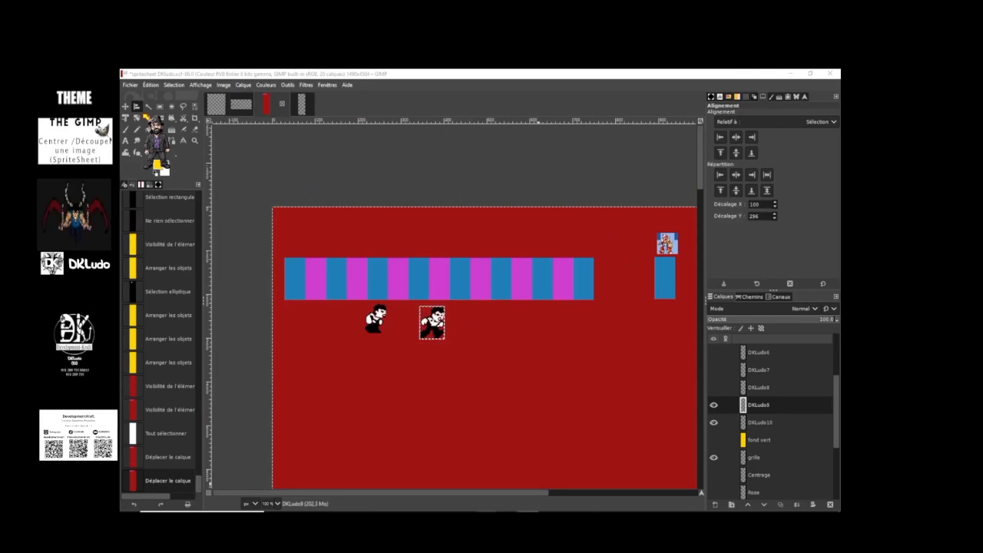
- Make the megamanX456.png layer visible
{"action": "scroll", "coordinate": [506, 365], "scroll_direction": "down", "scroll_amount": 4}
{"action": "scroll", "coordinate": [509, 366], "scroll_direction": "up", "scroll_amount": 2}
{"action": "scroll", "coordinate": [509, 366], "scroll_direction": "down", "scroll_amount": 4}
{"action": "scroll", "coordinate": [524, 400], "scroll_direction": "down", "scroll_amount": 3}
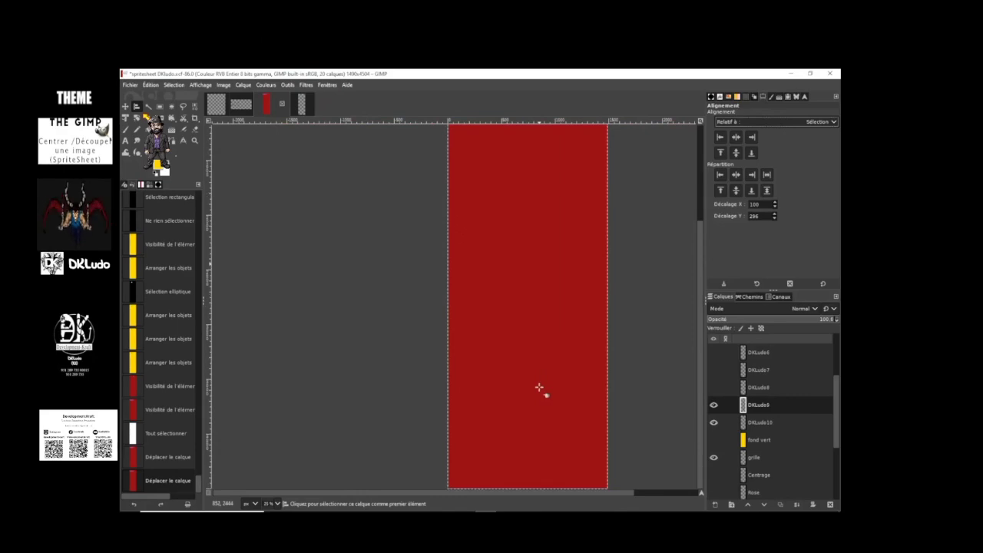
{"action": "scroll", "coordinate": [549, 387], "scroll_direction": "down", "scroll_amount": 2}
{"action": "scroll", "coordinate": [594, 386], "scroll_direction": "up", "scroll_amount": 1}
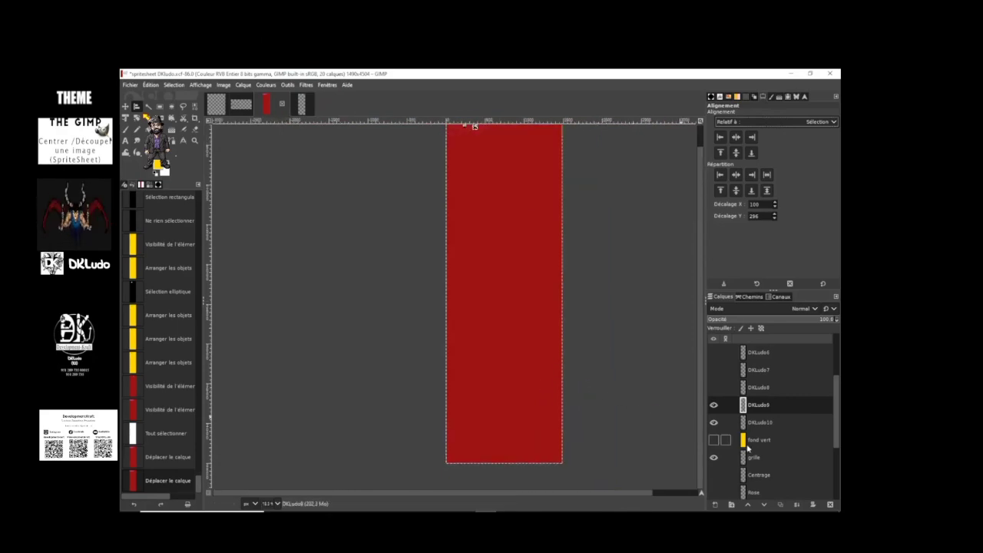
{"action": "scroll", "coordinate": [804, 450], "scroll_direction": "down", "scroll_amount": 3}
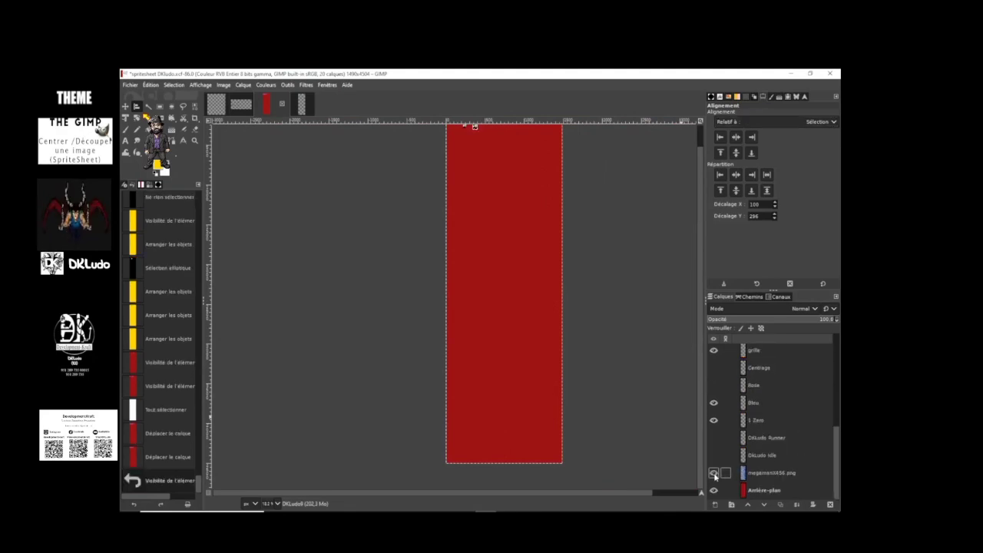
{"action": "left_click", "coordinate": [713, 472]}
- Examine the rows of Zero sprites on the megamanX456.png sheet, including how frames are laid out in each animation
{"action": "scroll", "coordinate": [457, 295], "scroll_direction": "up", "scroll_amount": 8}
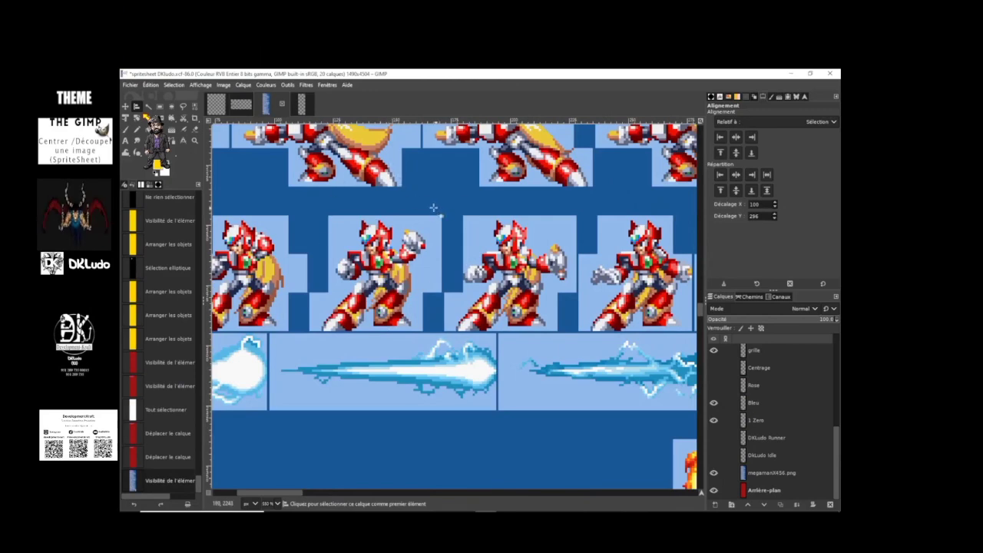
{"action": "scroll", "coordinate": [376, 202], "scroll_direction": "down", "scroll_amount": 2}
{"action": "scroll", "coordinate": [375, 202], "scroll_direction": "up", "scroll_amount": 2}
{"action": "scroll", "coordinate": [376, 202], "scroll_direction": "down", "scroll_amount": 2}
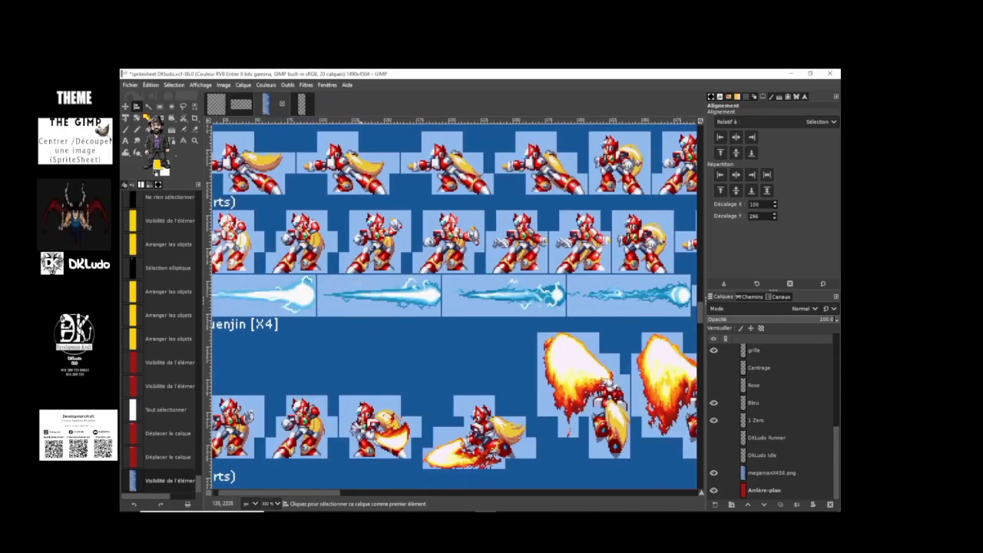
{"action": "scroll", "coordinate": [375, 297], "scroll_direction": "down", "scroll_amount": 10}
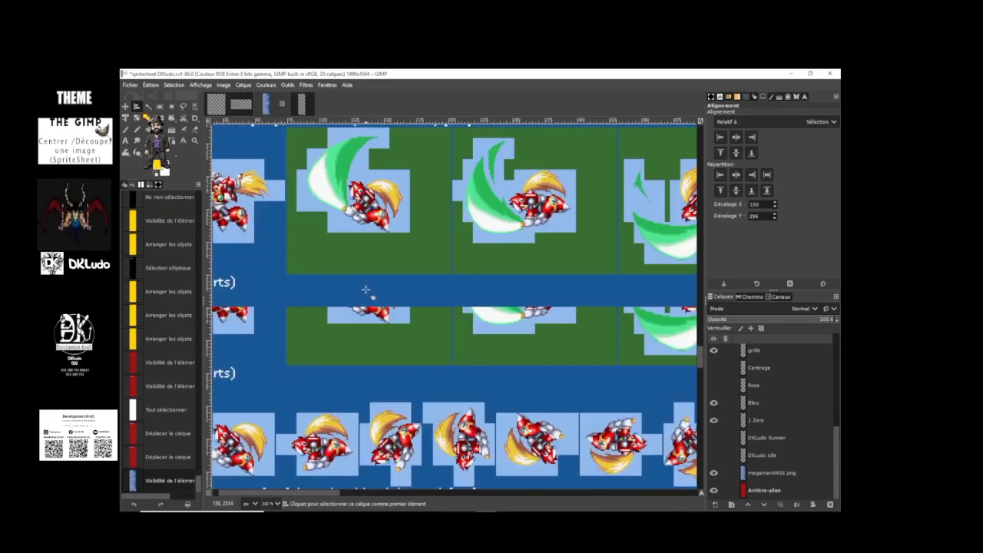
{"action": "scroll", "coordinate": [372, 294], "scroll_direction": "down", "scroll_amount": 5}
{"action": "scroll", "coordinate": [371, 294], "scroll_direction": "down", "scroll_amount": 4}
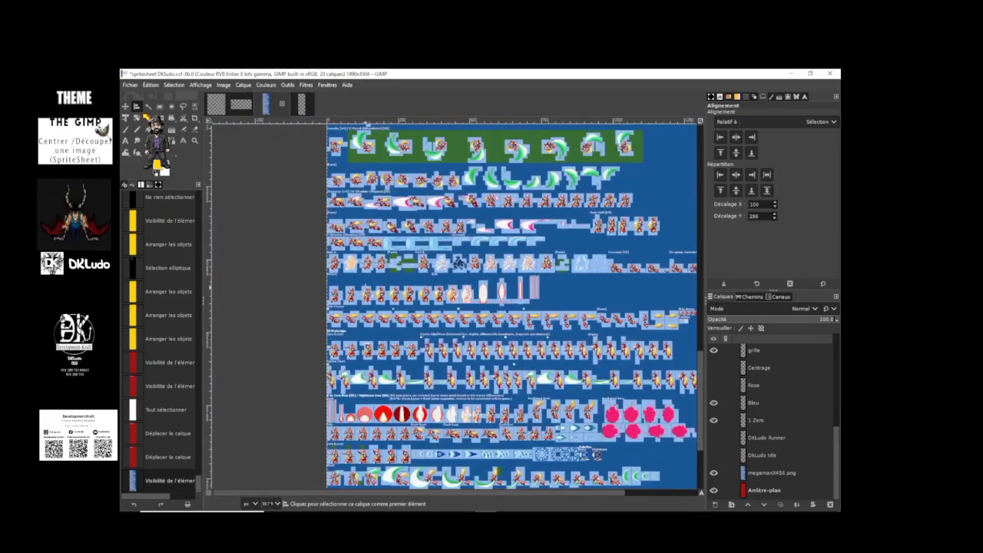
{"action": "scroll", "coordinate": [511, 307], "scroll_direction": "up", "scroll_amount": 15}
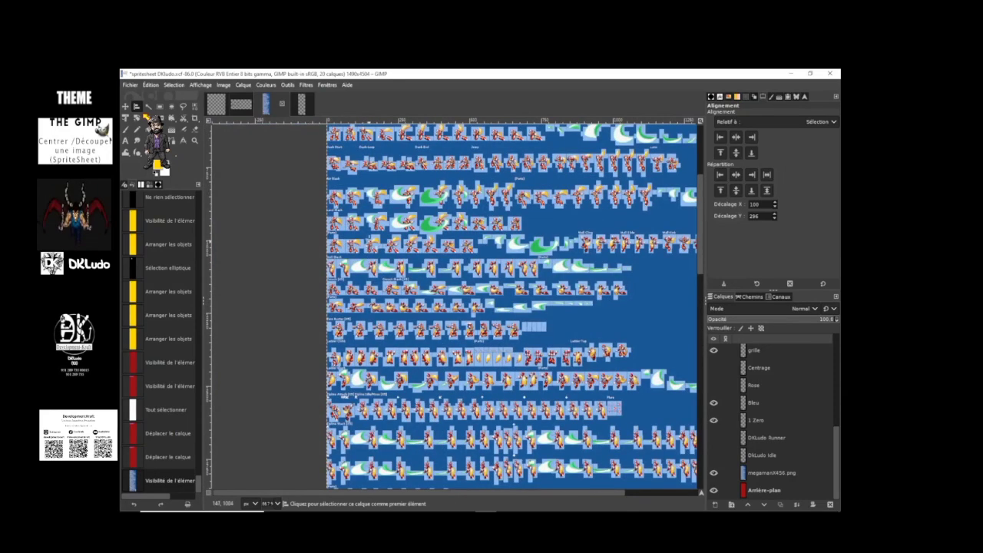
{"action": "scroll", "coordinate": [388, 219], "scroll_direction": "up", "scroll_amount": 4}
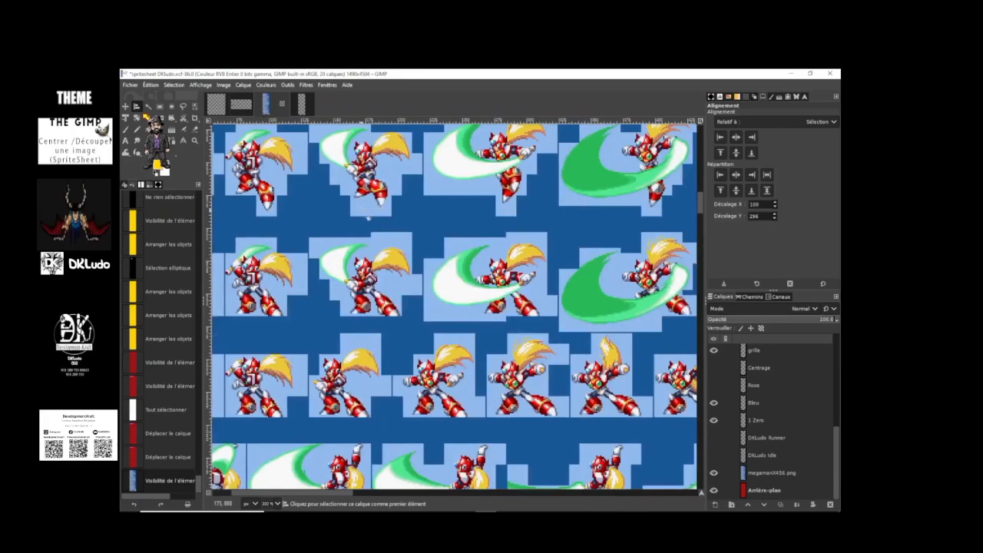
{"action": "scroll", "coordinate": [367, 219], "scroll_direction": "down", "scroll_amount": 4}
{"action": "scroll", "coordinate": [307, 215], "scroll_direction": "up", "scroll_amount": 3}
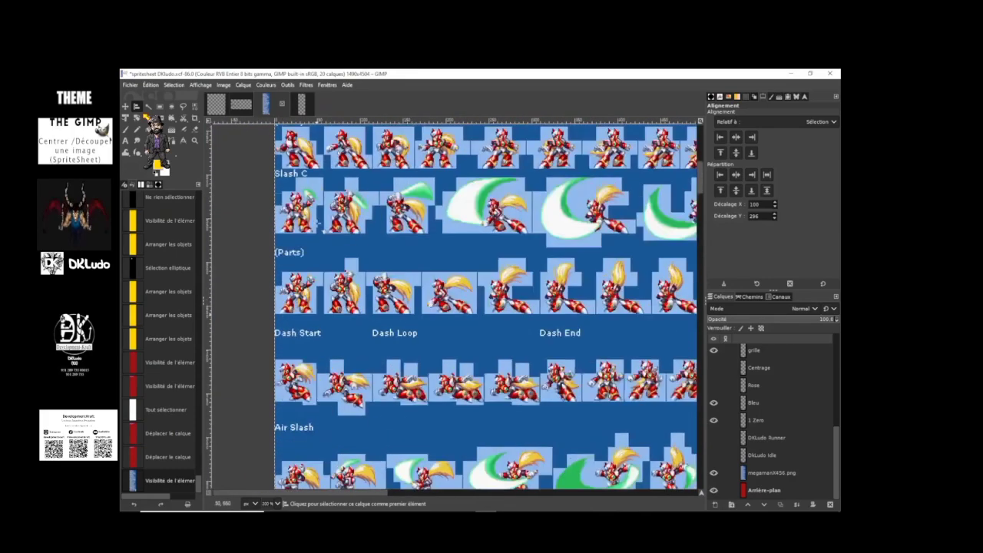
{"action": "scroll", "coordinate": [322, 230], "scroll_direction": "down", "scroll_amount": 2}
{"action": "scroll", "coordinate": [322, 230], "scroll_direction": "up", "scroll_amount": 2}
{"action": "scroll", "coordinate": [325, 244], "scroll_direction": "down", "scroll_amount": 15}
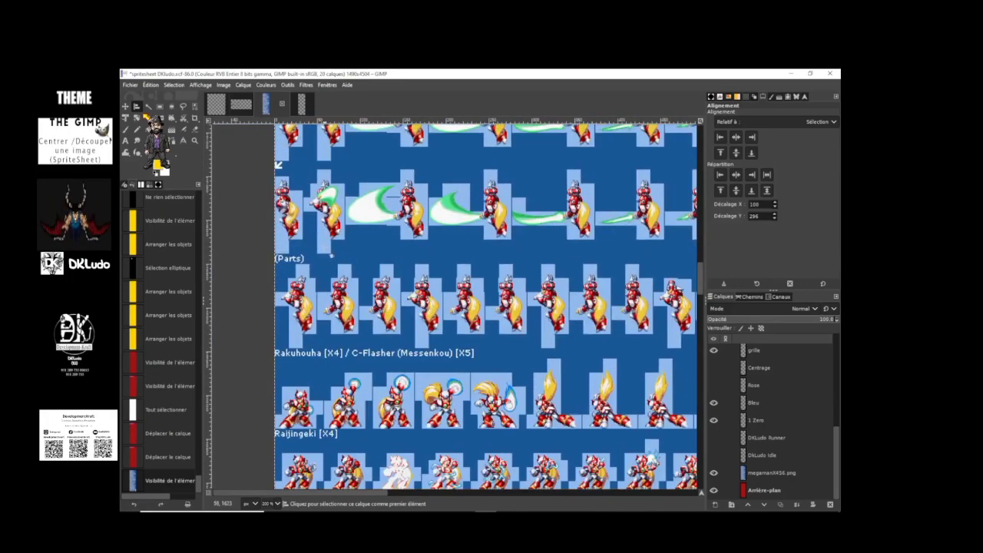
- Read the credits box at the lower-right corner of the sprite sheet
{"action": "scroll", "coordinate": [332, 255], "scroll_direction": "down", "scroll_amount": 6}
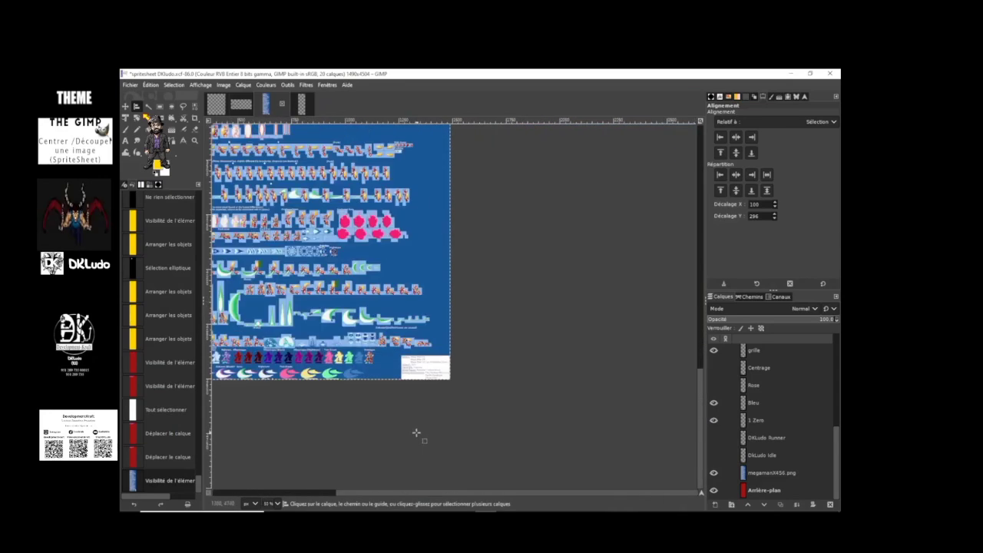
{"action": "scroll", "coordinate": [417, 432], "scroll_direction": "up", "scroll_amount": 6}
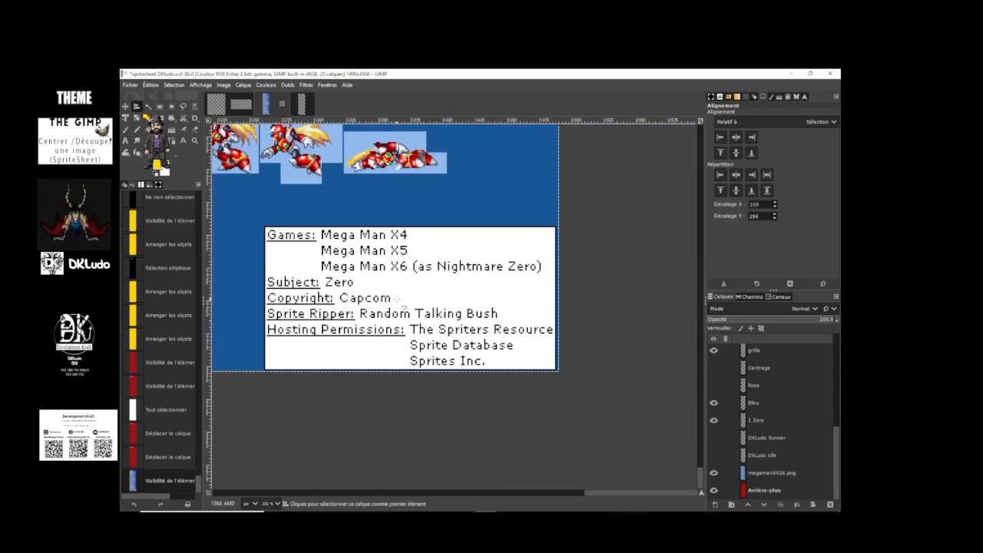
{"action": "scroll", "coordinate": [360, 237], "scroll_direction": "down", "scroll_amount": 7}
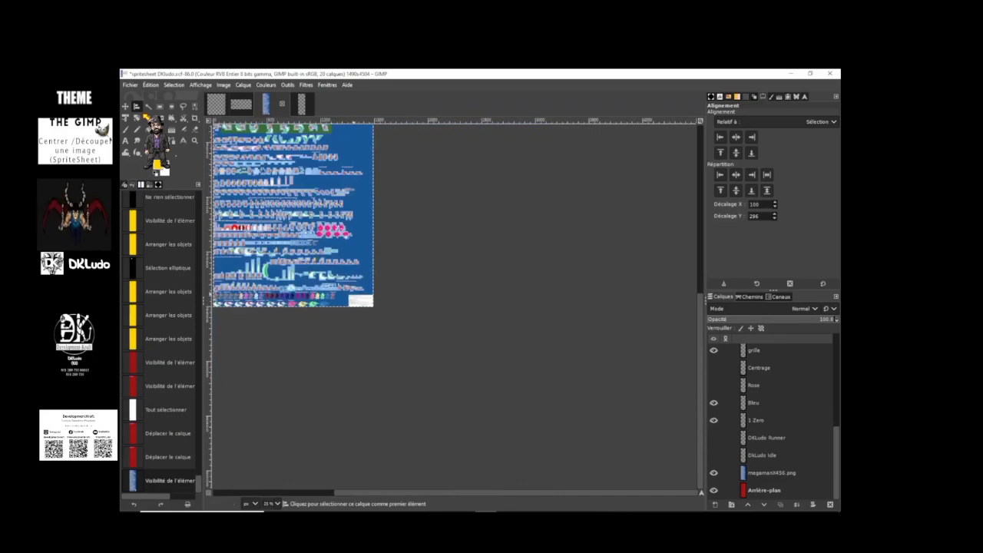
- Hide the megamanX456.png layer so the striped grid and DKLudo sprites stand on the red background
{"action": "left_click_drag", "start_coordinate": [495, 494], "coordinate": [401, 488]}
{"action": "scroll", "coordinate": [463, 330], "scroll_direction": "up", "scroll_amount": 8}
{"action": "scroll", "coordinate": [379, 154], "scroll_direction": "up", "scroll_amount": 2}
{"action": "scroll", "coordinate": [361, 233], "scroll_direction": "down", "scroll_amount": 2}
{"action": "scroll", "coordinate": [361, 232], "scroll_direction": "up", "scroll_amount": 3}
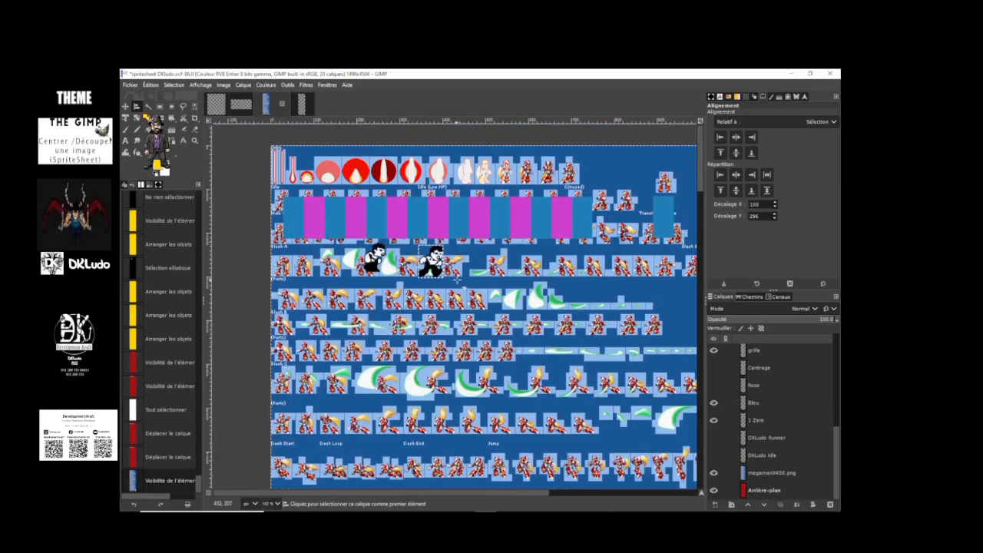
{"action": "left_click", "coordinate": [714, 472]}
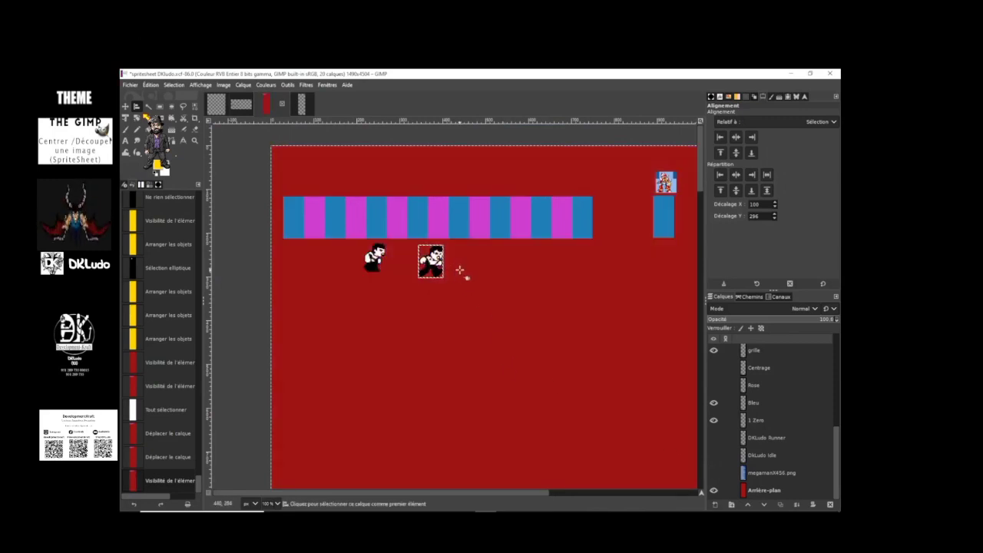
{"action": "scroll", "coordinate": [412, 296], "scroll_direction": "up", "scroll_amount": 1}
{"action": "scroll", "coordinate": [392, 268], "scroll_direction": "down", "scroll_amount": 2}
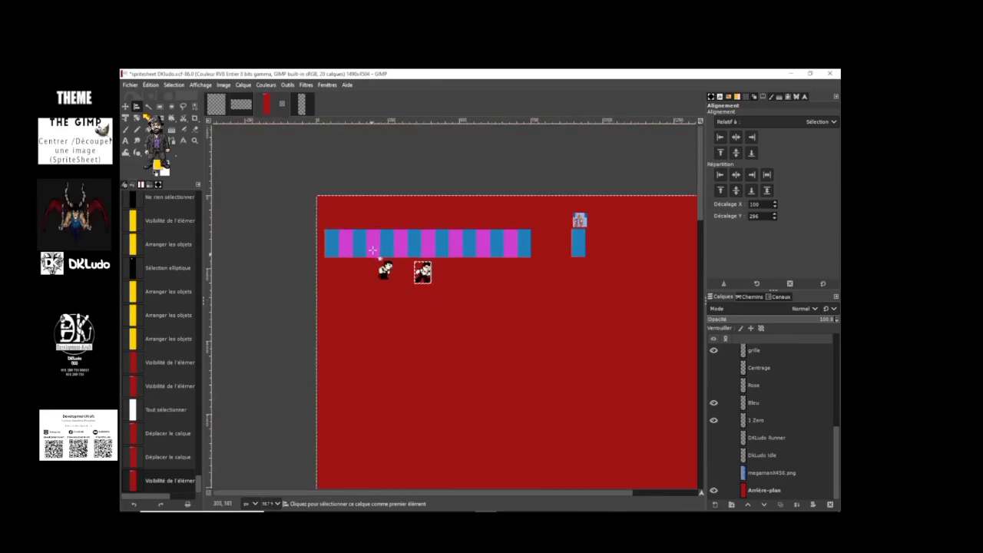
{"action": "scroll", "coordinate": [377, 254], "scroll_direction": "up", "scroll_amount": 1}
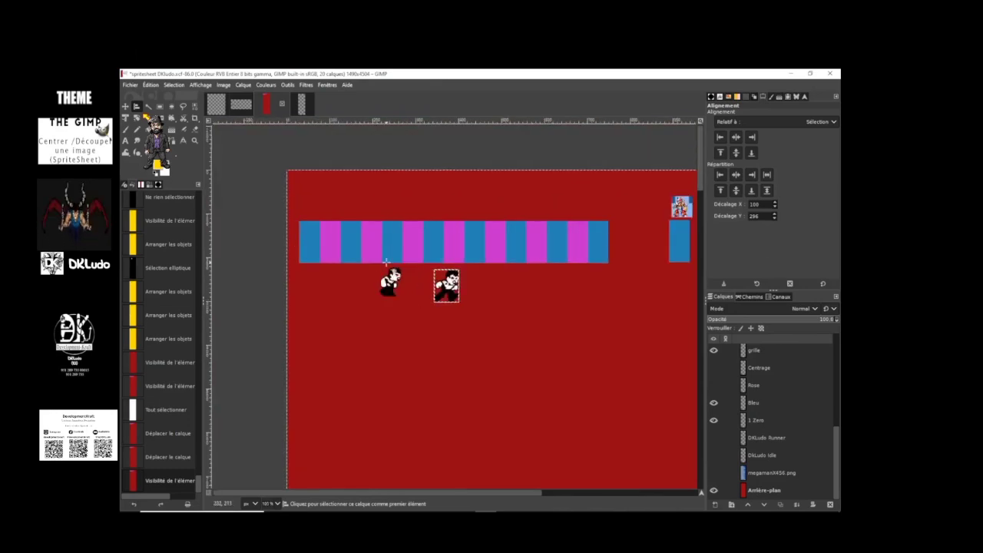
- Toggle the visibility of the DKLudo9 and DKLudo10 layers to identify which sprite each one holds
{"action": "scroll", "coordinate": [380, 260], "scroll_direction": "up", "scroll_amount": 1}
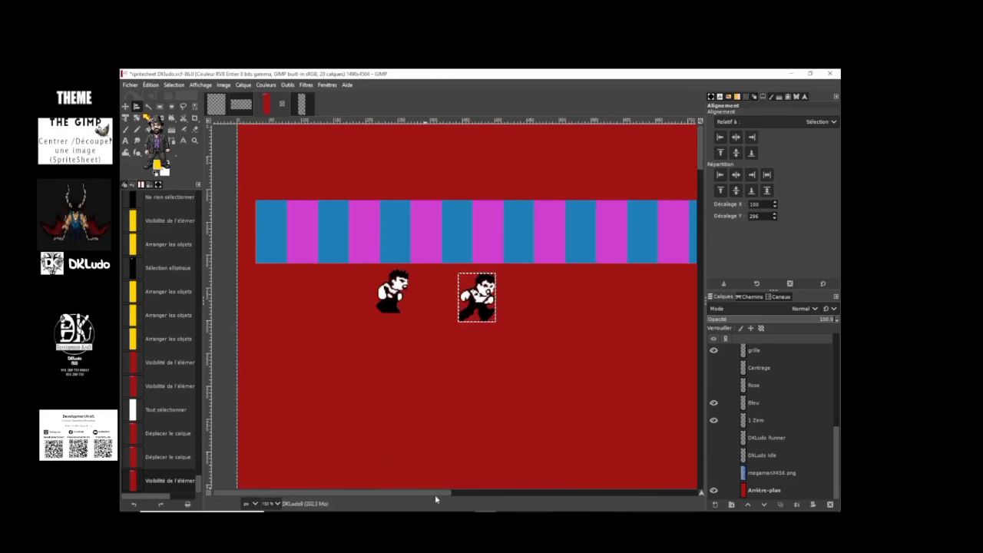
{"action": "scroll", "coordinate": [438, 496], "scroll_direction": "right", "scroll_amount": 2}
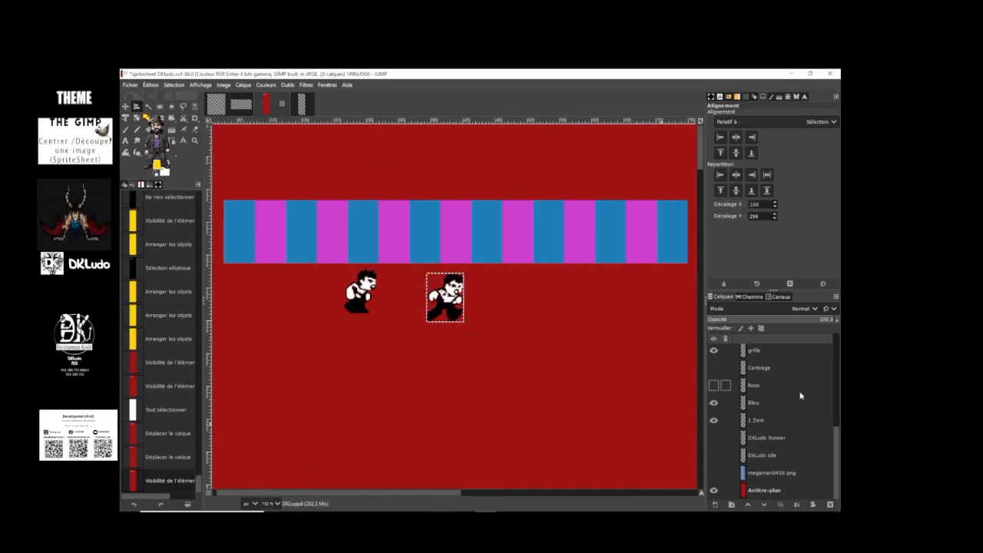
{"action": "scroll", "coordinate": [798, 395], "scroll_direction": "up", "scroll_amount": 3}
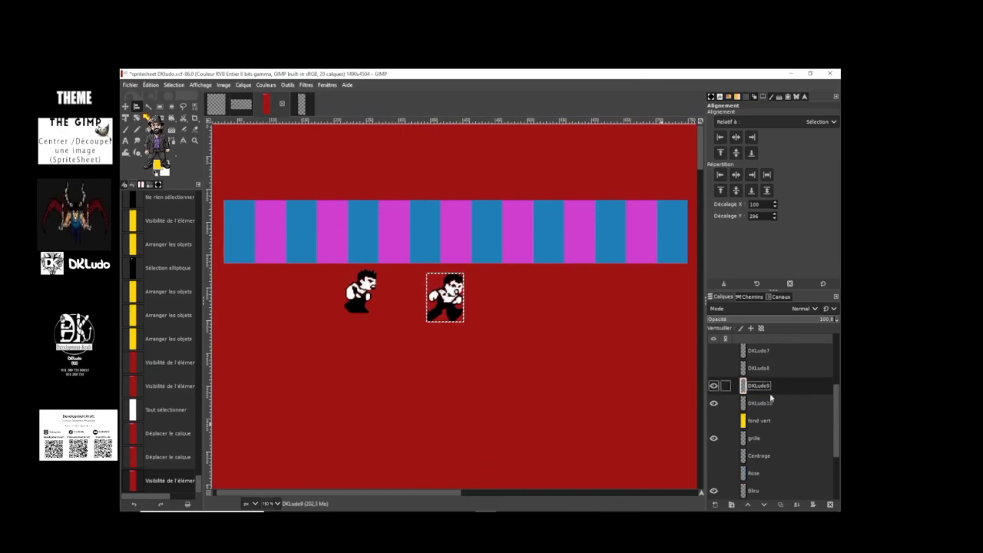
{"action": "left_click", "coordinate": [713, 387]}
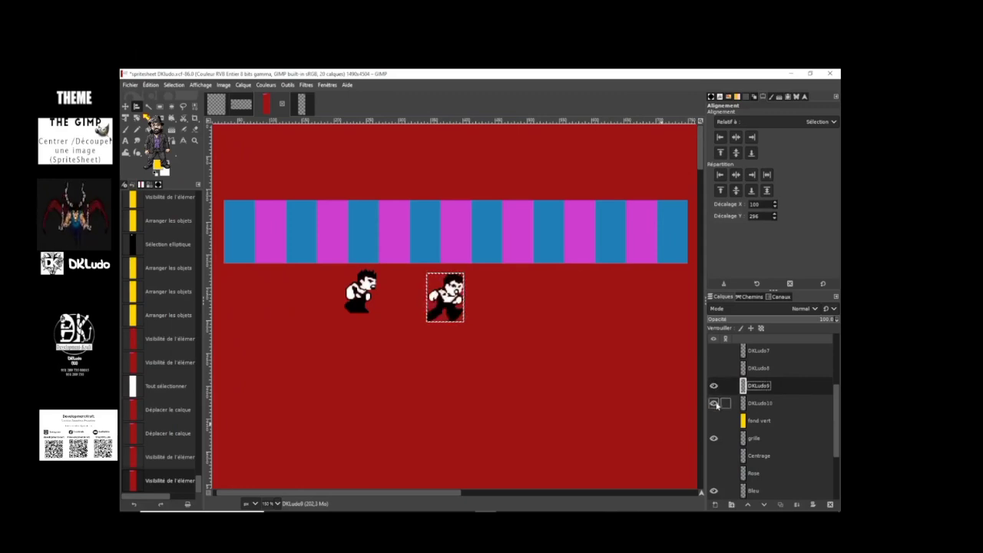
{"action": "left_click", "coordinate": [714, 404]}
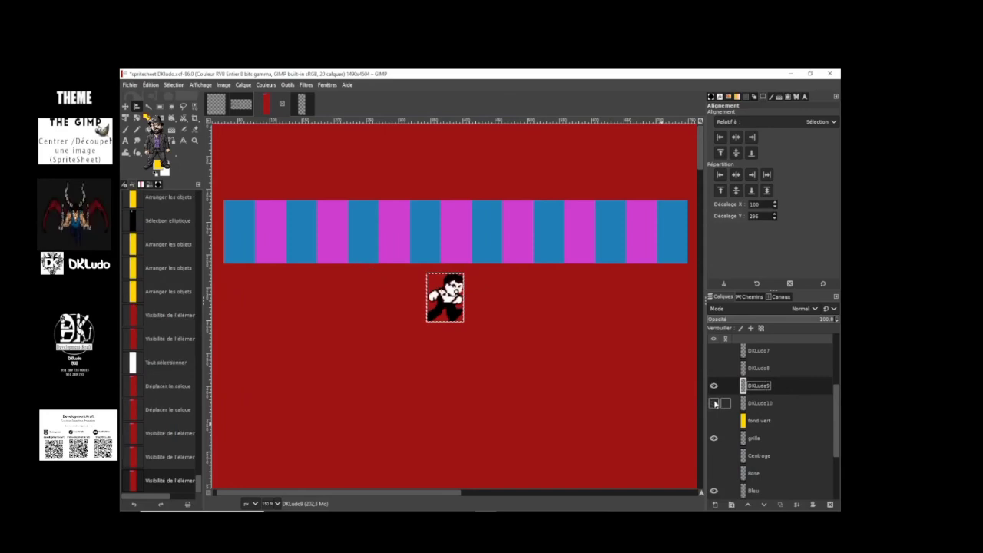
{"action": "left_click", "coordinate": [714, 404]}
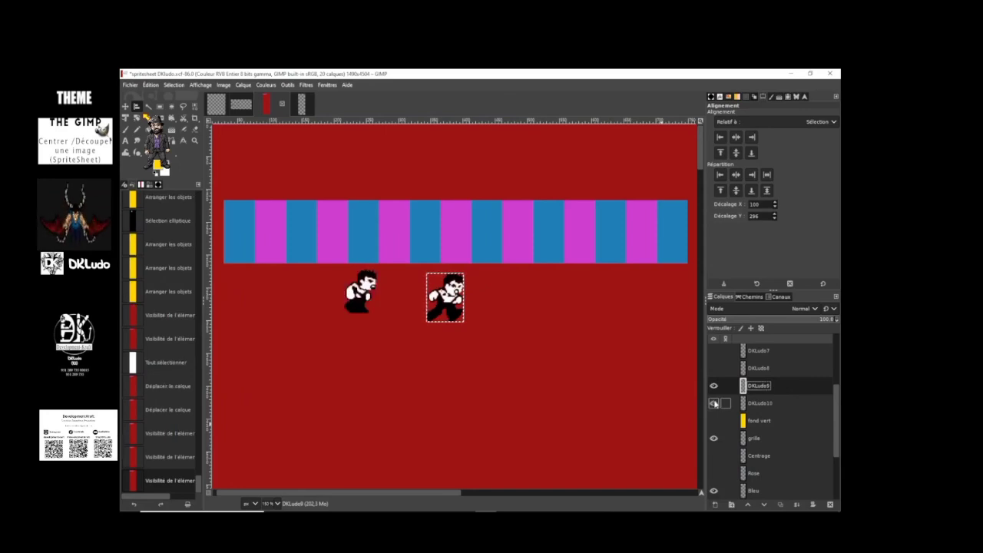
- With fond vert as the active layer, pick the DKLudo10 sprite below the striped grid as the object to align
{"action": "left_click", "coordinate": [758, 406]}
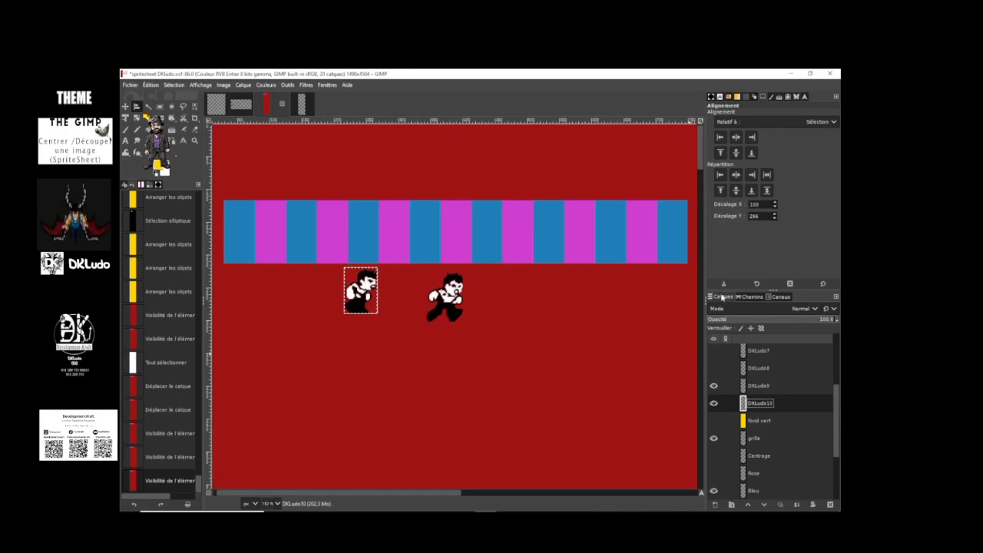
{"action": "left_click", "coordinate": [776, 421]}
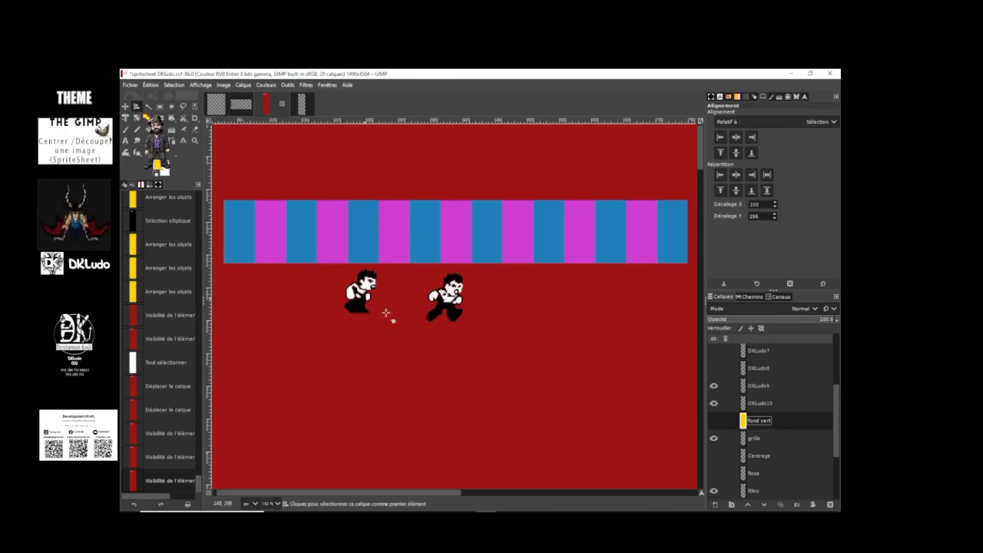
{"action": "left_click", "coordinate": [358, 292]}
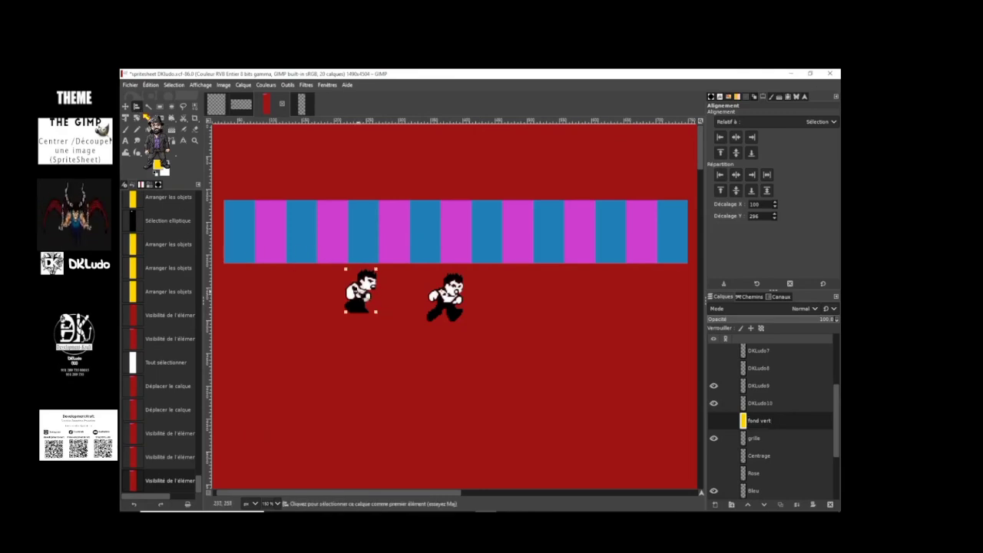
{"action": "scroll", "coordinate": [358, 292], "scroll_direction": "up", "scroll_amount": 3}
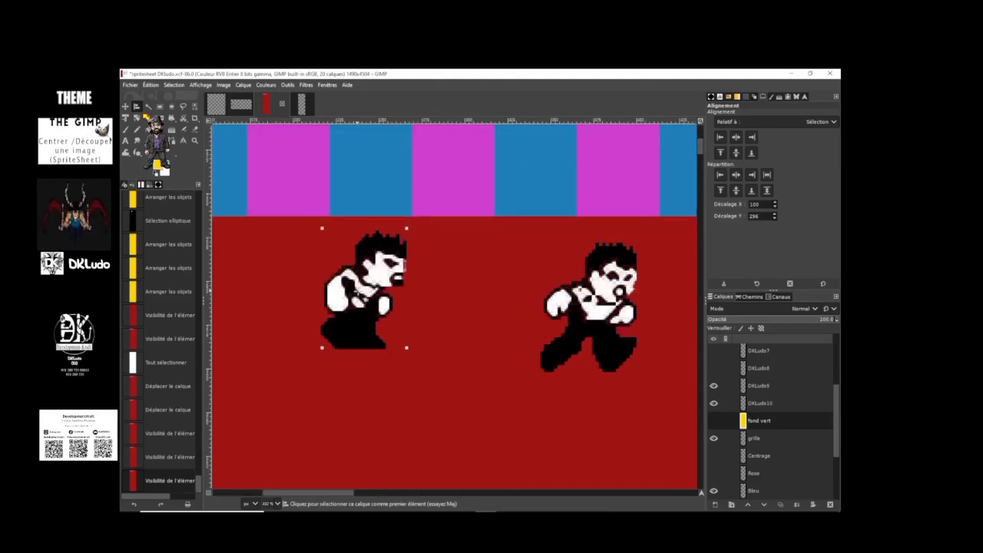
{"action": "scroll", "coordinate": [357, 292], "scroll_direction": "up", "scroll_amount": 1}
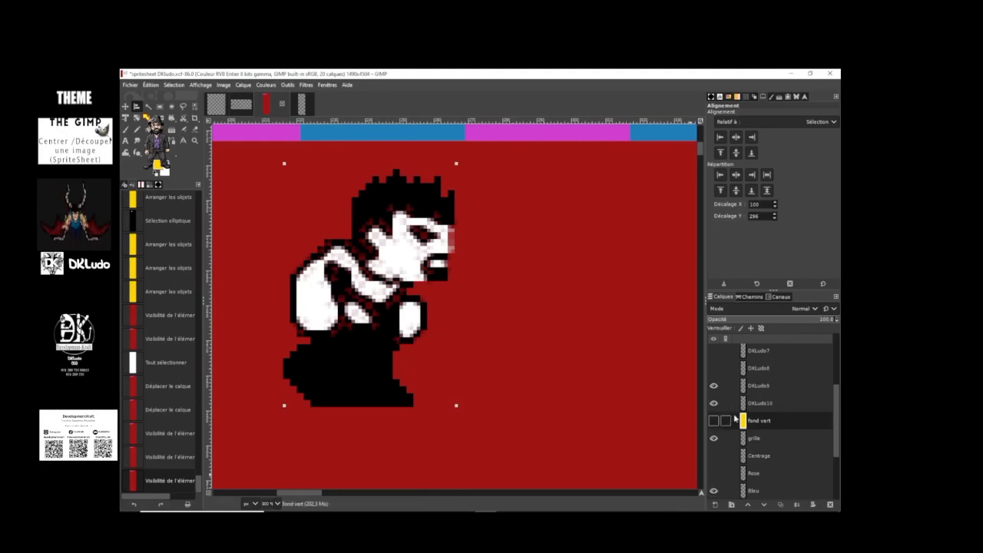
- Compare the DKLudo10 layer's boundary with the sprite's alignment handles and reselect the fond vert layer
{"action": "left_click", "coordinate": [771, 403]}
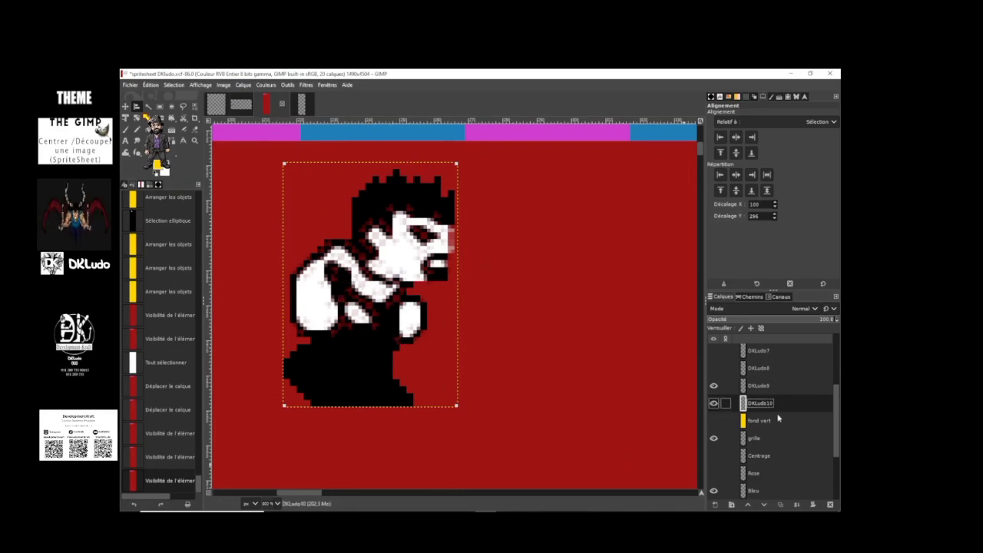
{"action": "left_click", "coordinate": [798, 424]}
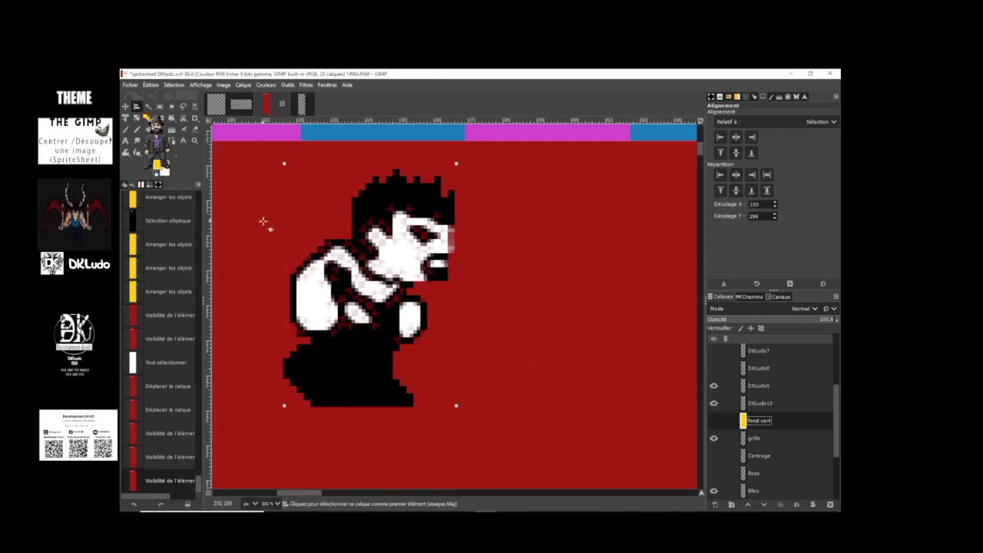
{"action": "scroll", "coordinate": [261, 220], "scroll_direction": "down", "scroll_amount": 2}
{"action": "left_click_drag", "start_coordinate": [351, 488], "coordinate": [320, 489]}
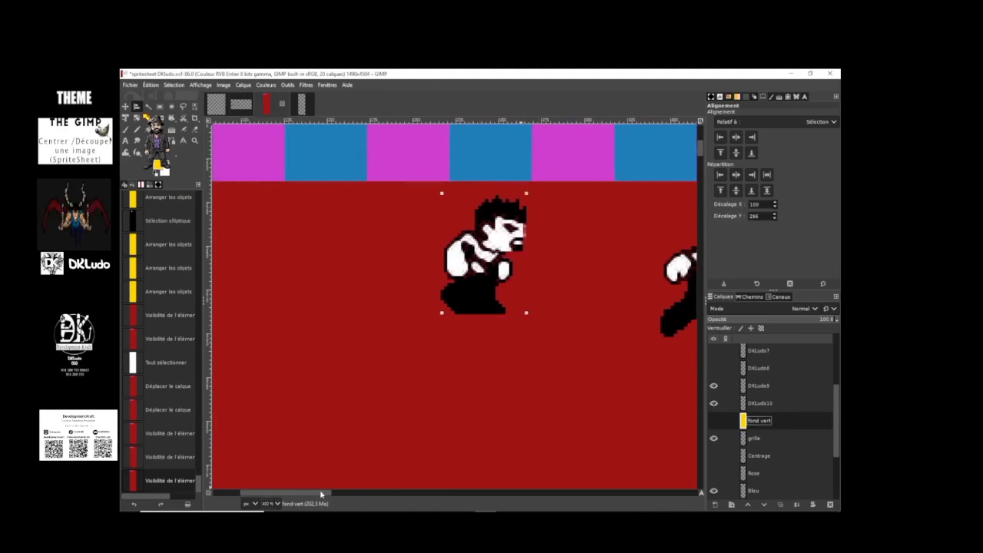
{"action": "scroll", "coordinate": [313, 358], "scroll_direction": "down", "scroll_amount": 3}
{"action": "scroll", "coordinate": [302, 246], "scroll_direction": "down", "scroll_amount": 1}
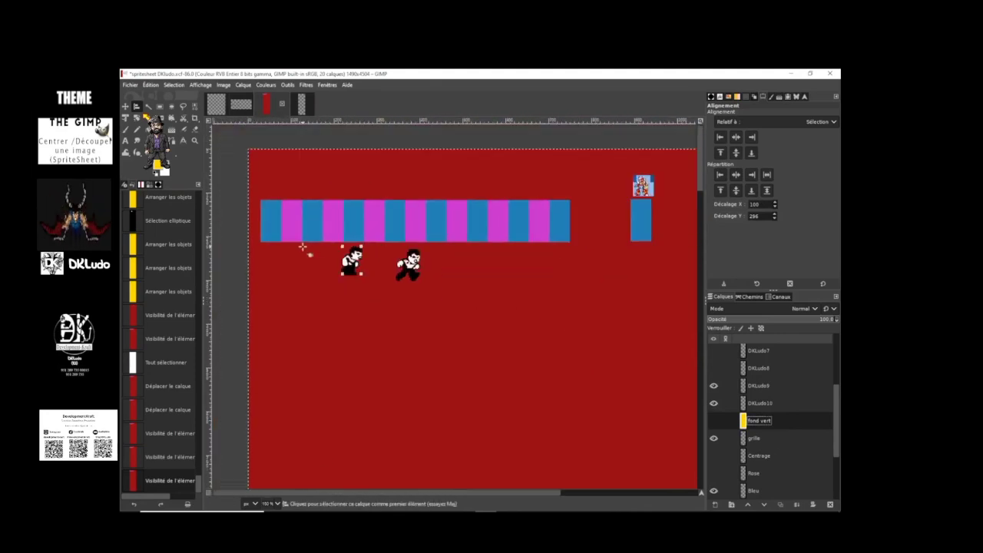
{"action": "scroll", "coordinate": [288, 239], "scroll_direction": "up", "scroll_amount": 1}
{"action": "scroll", "coordinate": [298, 247], "scroll_direction": "up", "scroll_amount": 1}
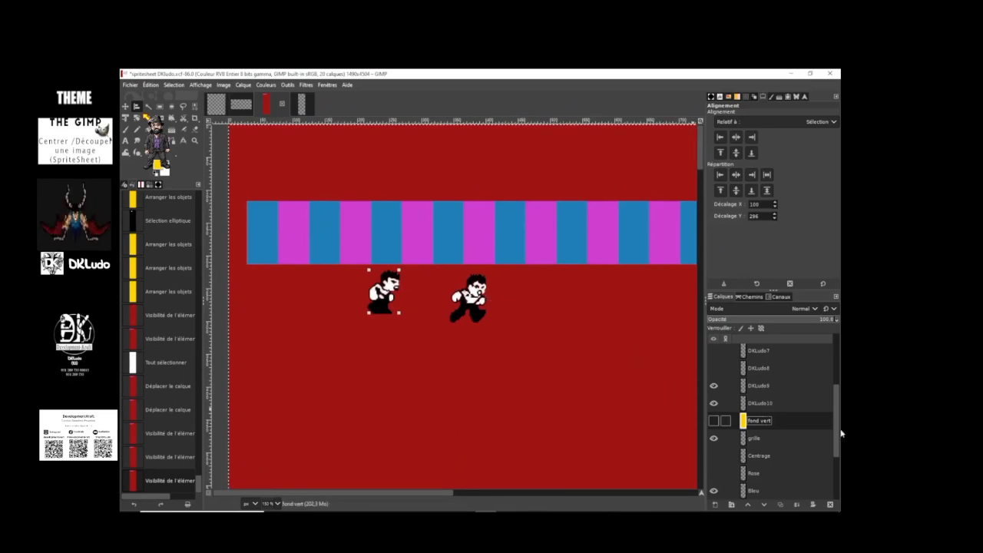
- Make Arrière-plan the active layer and examine its full extent around the sprites and striped grid
{"action": "left_click_drag", "start_coordinate": [840, 415], "coordinate": [841, 458]}
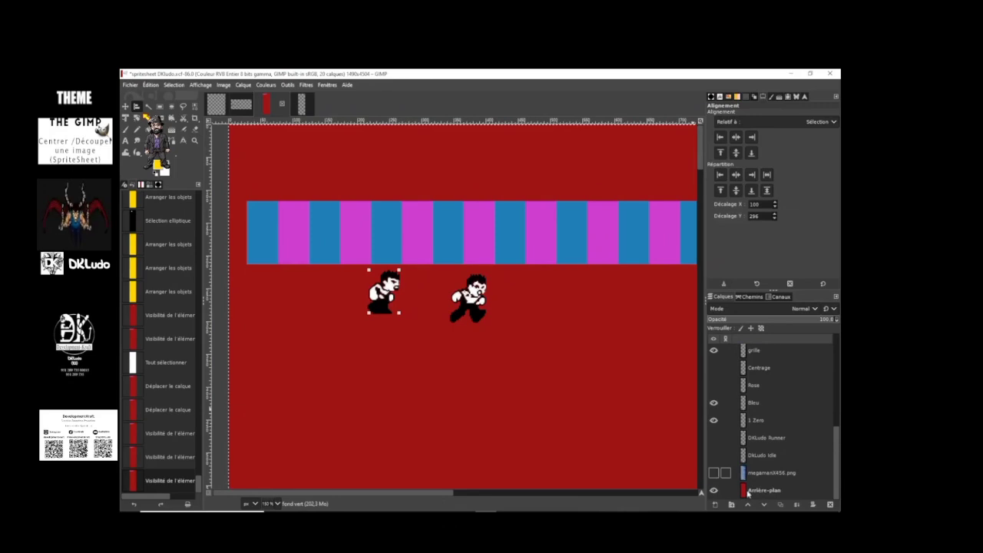
{"action": "left_click", "coordinate": [725, 490]}
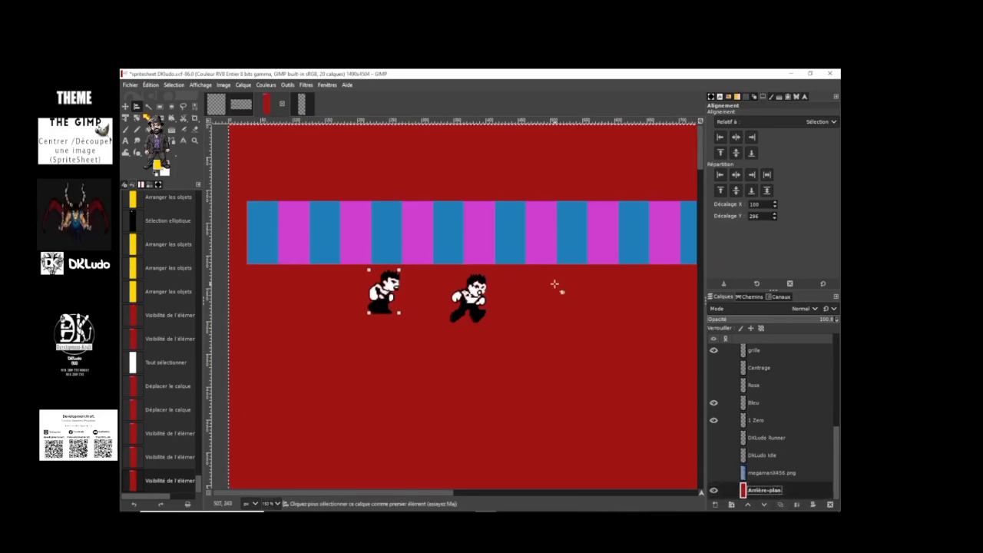
{"action": "scroll", "coordinate": [555, 284], "scroll_direction": "down", "scroll_amount": 7}
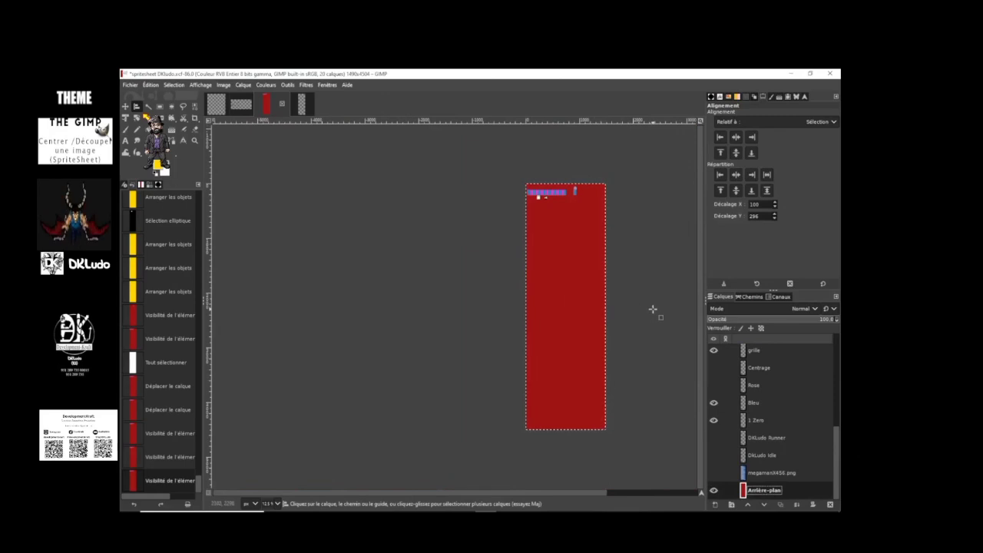
{"action": "scroll", "coordinate": [649, 310], "scroll_direction": "up", "scroll_amount": 1}
{"action": "scroll", "coordinate": [561, 249], "scroll_direction": "up", "scroll_amount": 2}
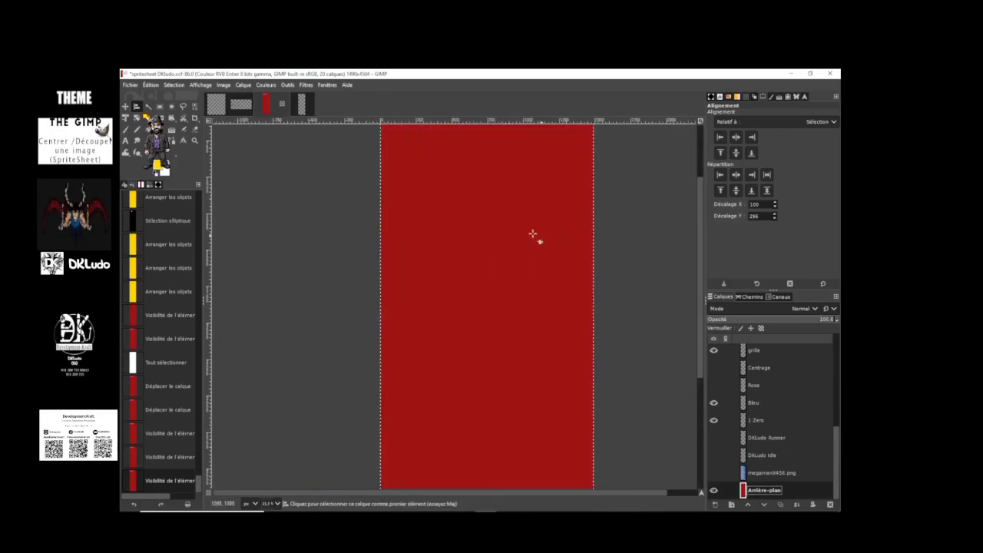
{"action": "scroll", "coordinate": [445, 208], "scroll_direction": "up", "scroll_amount": 2}
{"action": "scroll", "coordinate": [518, 218], "scroll_direction": "up", "scroll_amount": 1}
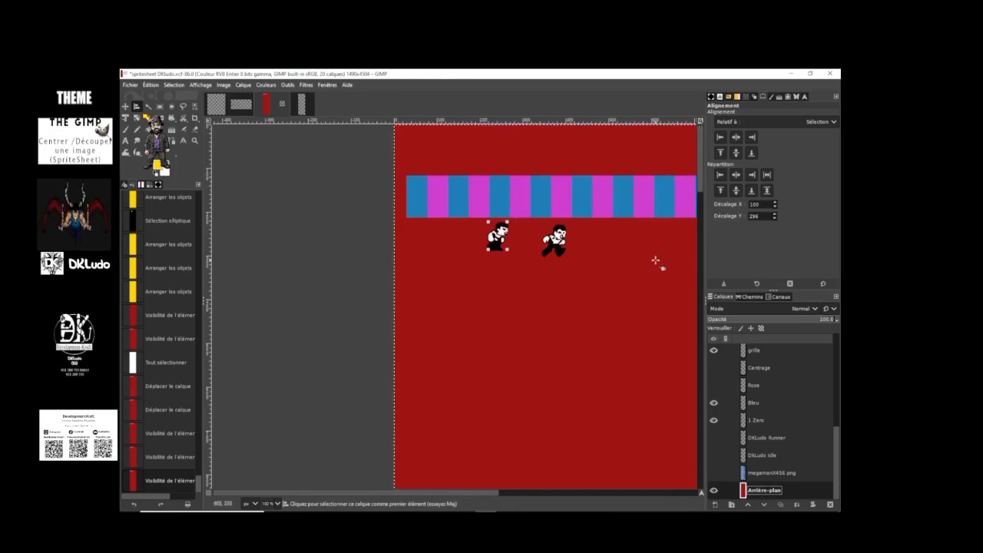
{"action": "scroll", "coordinate": [625, 252], "scroll_direction": "up", "scroll_amount": 1}
{"action": "scroll", "coordinate": [481, 231], "scroll_direction": "up", "scroll_amount": 1}
{"action": "scroll", "coordinate": [319, 223], "scroll_direction": "down", "scroll_amount": 1}
{"action": "scroll", "coordinate": [319, 223], "scroll_direction": "down", "scroll_amount": 1}
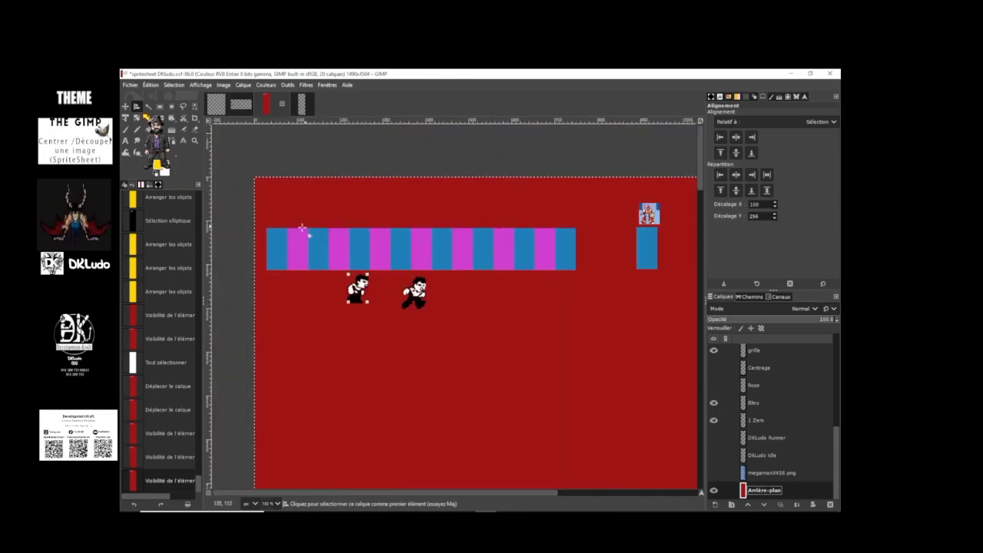
{"action": "scroll", "coordinate": [304, 230], "scroll_direction": "up", "scroll_amount": 1}
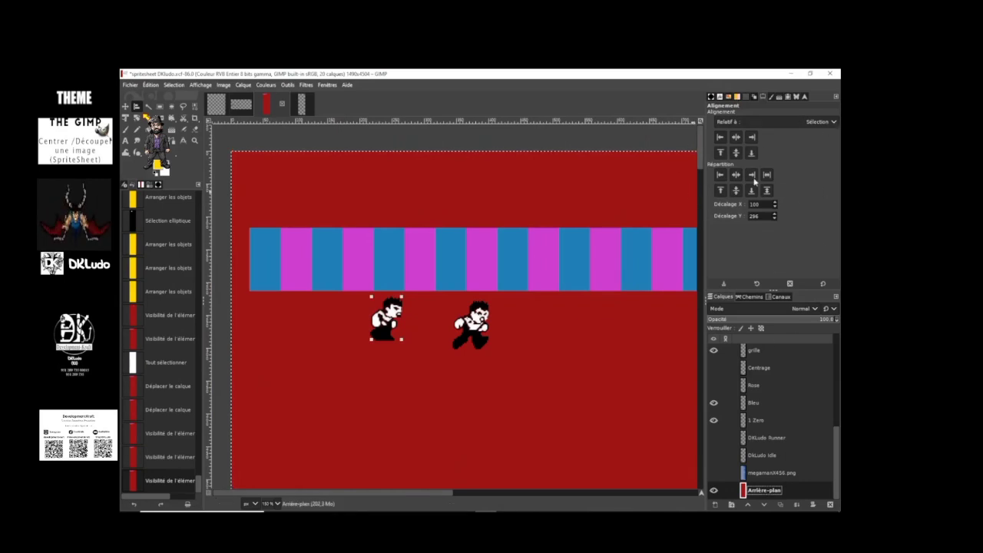
- Set the alignment reference to Calque actif and align the DKLudo10 sprite to the layer's left and top edges
{"action": "left_click", "coordinate": [833, 122]}
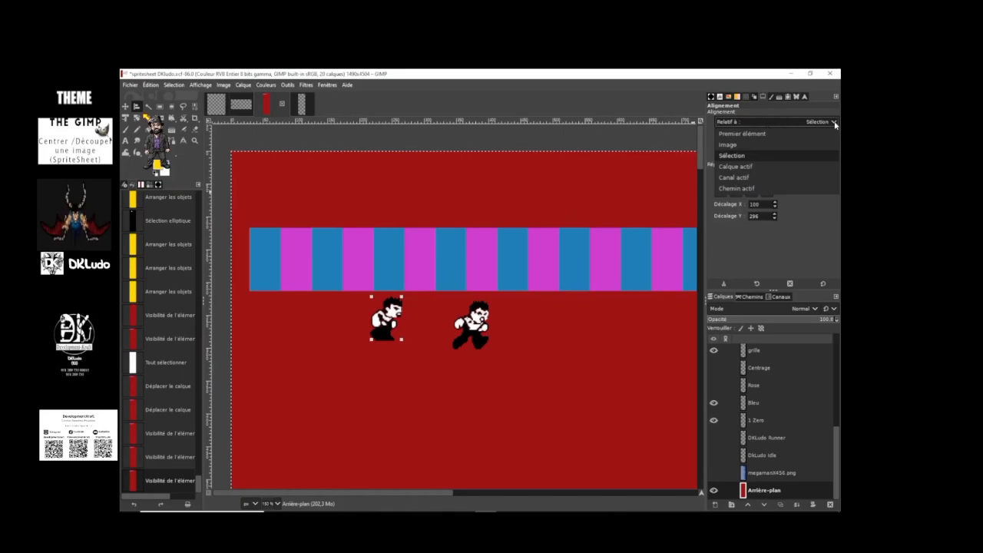
{"action": "left_click", "coordinate": [760, 168]}
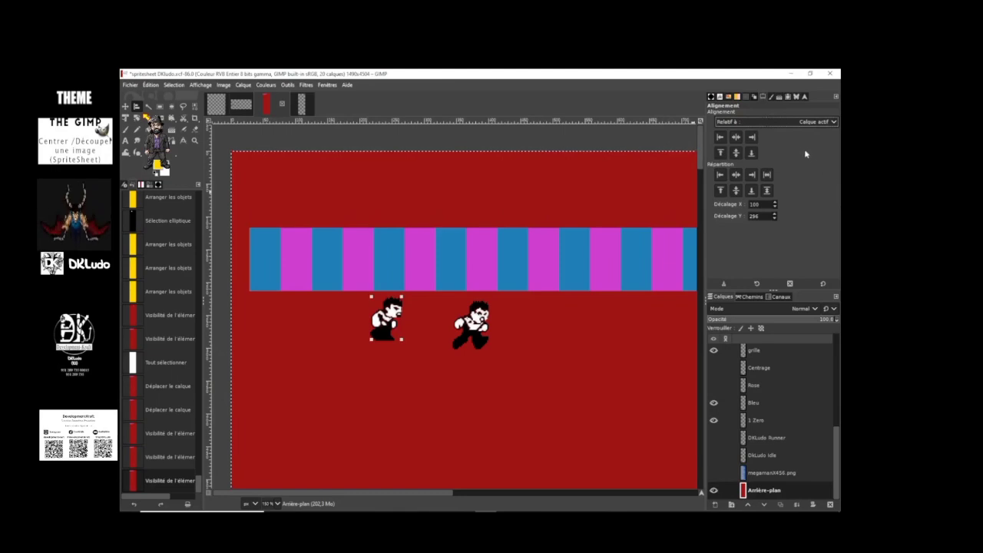
{"action": "left_click", "coordinate": [720, 137]}
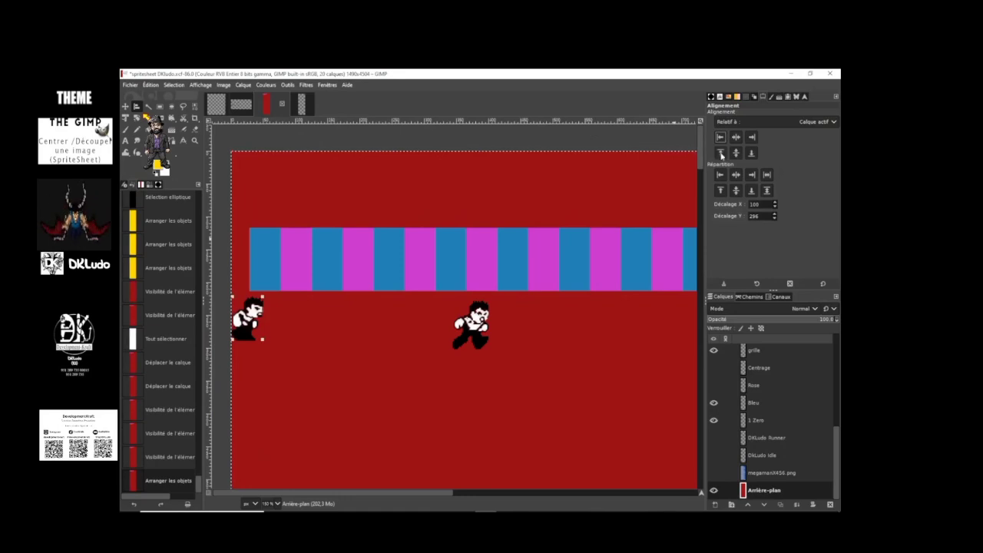
{"action": "left_click", "coordinate": [721, 153]}
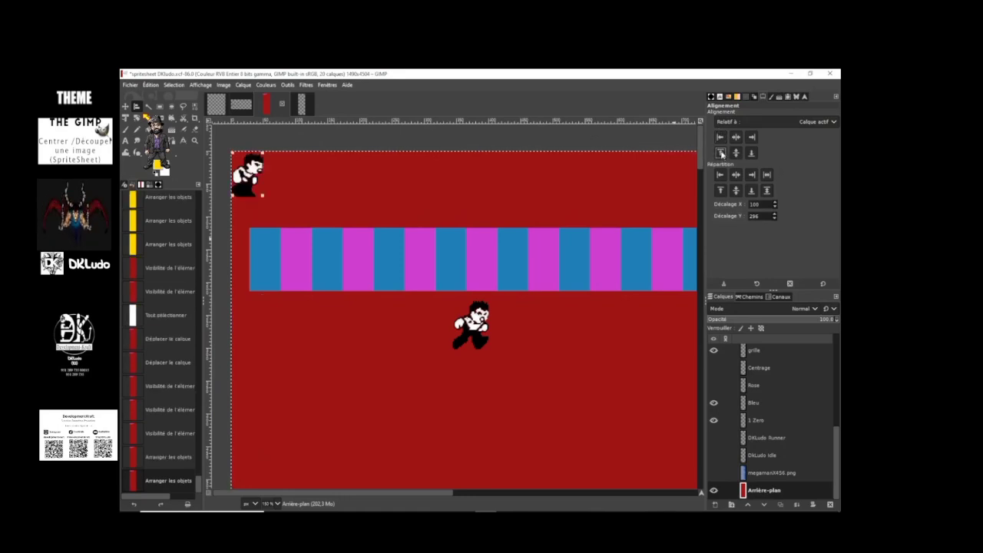
- Align the DKLudo10 sprite to the right and bottom edges of the Arrière-plan layer
{"action": "scroll", "coordinate": [570, 189], "scroll_direction": "down", "scroll_amount": 2}
{"action": "scroll", "coordinate": [642, 199], "scroll_direction": "down", "scroll_amount": 2}
{"action": "left_click_drag", "start_coordinate": [562, 496], "coordinate": [578, 496]}
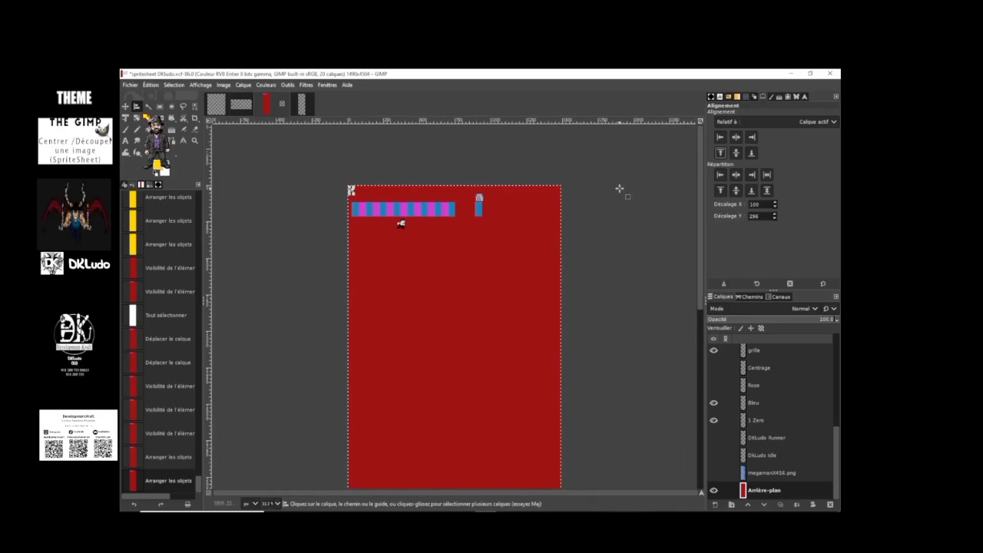
{"action": "left_click", "coordinate": [751, 138]}
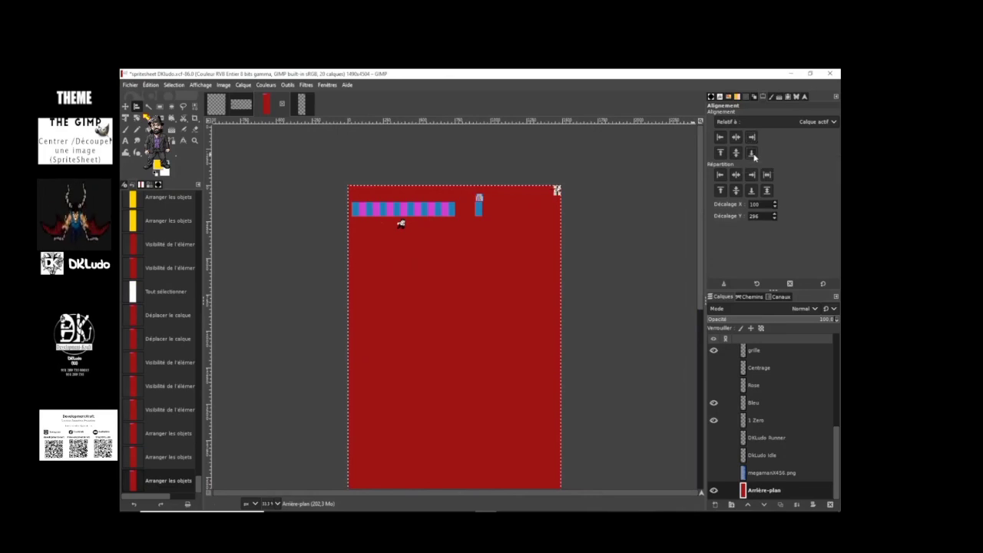
{"action": "left_click", "coordinate": [752, 153]}
{"action": "scroll", "coordinate": [669, 164], "scroll_direction": "down", "scroll_amount": 5}
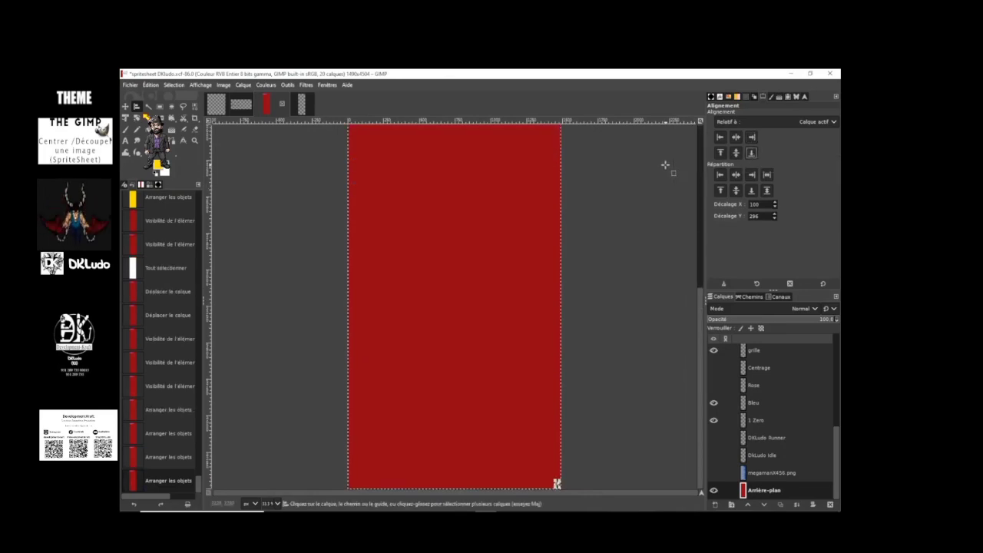
- Align the sprite to the left edge of the Arrière-plan layer, then centre it horizontally
{"action": "left_click", "coordinate": [721, 138]}
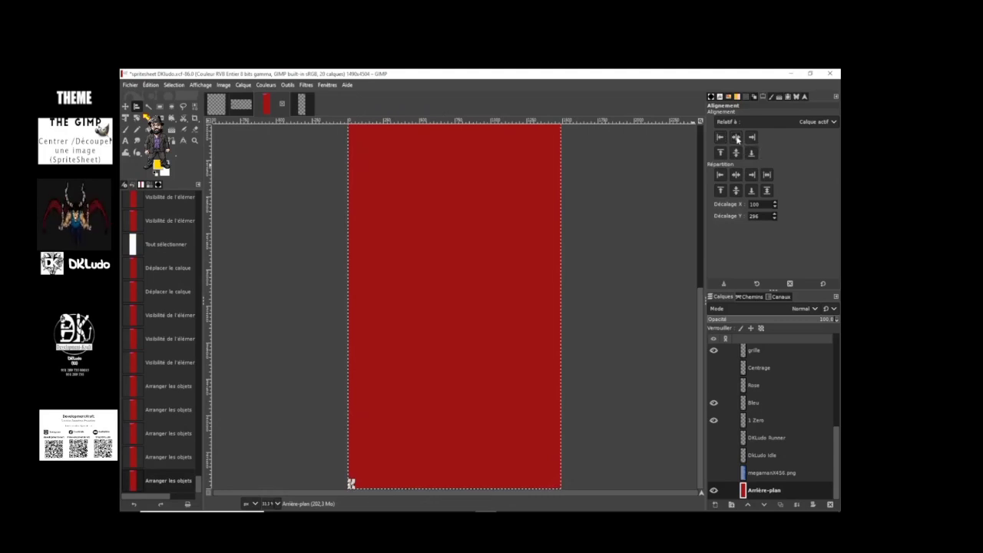
{"action": "left_click", "coordinate": [736, 138]}
{"action": "scroll", "coordinate": [454, 483], "scroll_direction": "up", "scroll_amount": 5}
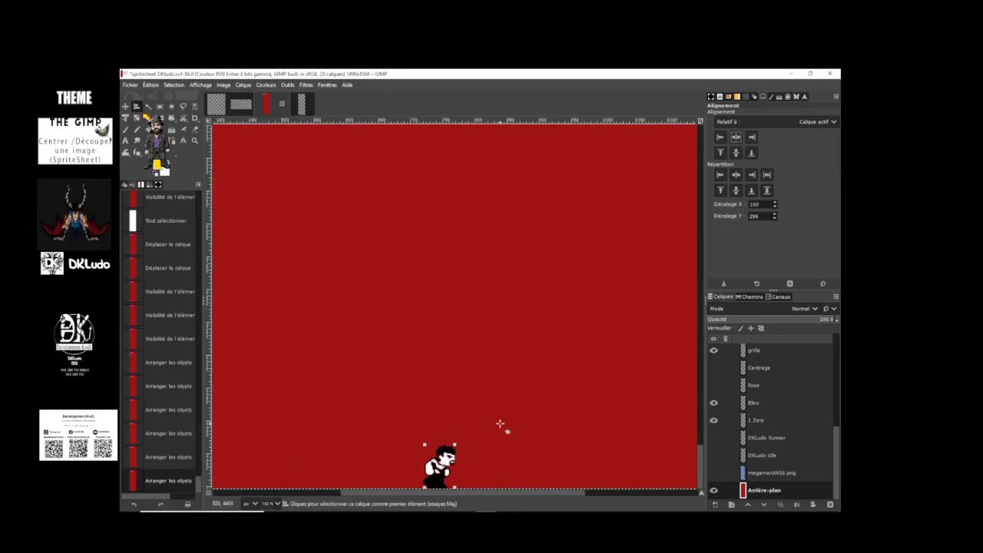
- Centre the DKLudo10 sprite vertically on the Arrière-plan layer and locate it on the canvas
{"action": "left_click", "coordinate": [737, 152]}
{"action": "scroll", "coordinate": [440, 264], "scroll_direction": "down", "scroll_amount": 5}
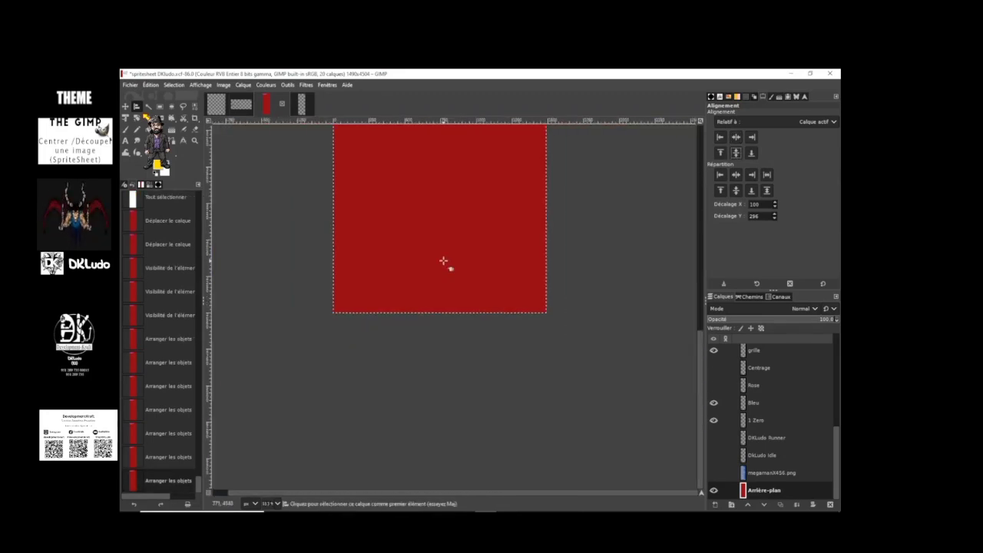
{"action": "scroll", "coordinate": [443, 330], "scroll_direction": "up", "scroll_amount": 3}
{"action": "scroll", "coordinate": [446, 284], "scroll_direction": "up", "scroll_amount": 3}
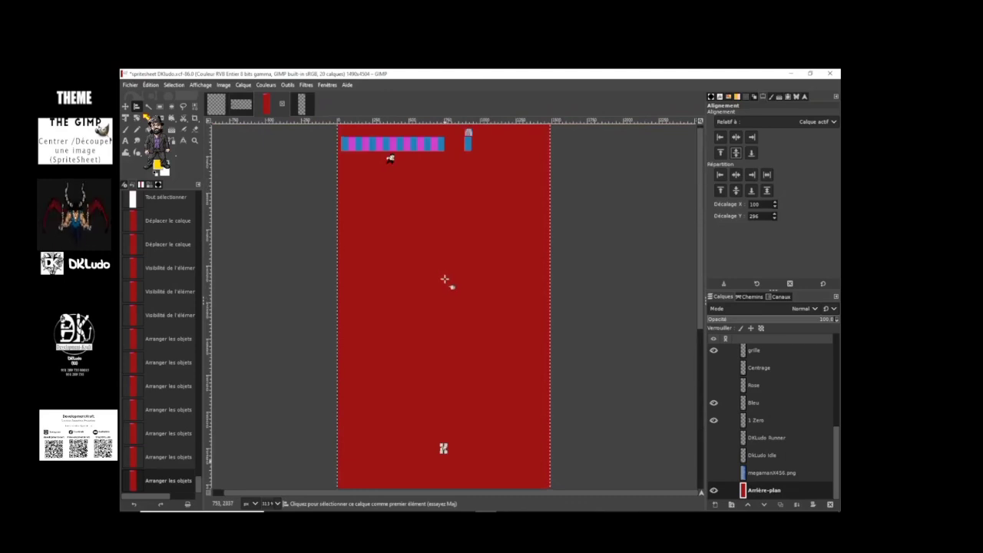
- Align the DKLudo10 sprite to the top edge of the Arrière-plan layer and check its placement near the grid
{"action": "left_click", "coordinate": [720, 153]}
{"action": "scroll", "coordinate": [441, 169], "scroll_direction": "down", "scroll_amount": 7}
{"action": "scroll", "coordinate": [440, 166], "scroll_direction": "up", "scroll_amount": 8}
{"action": "scroll", "coordinate": [434, 129], "scroll_direction": "up", "scroll_amount": 5}
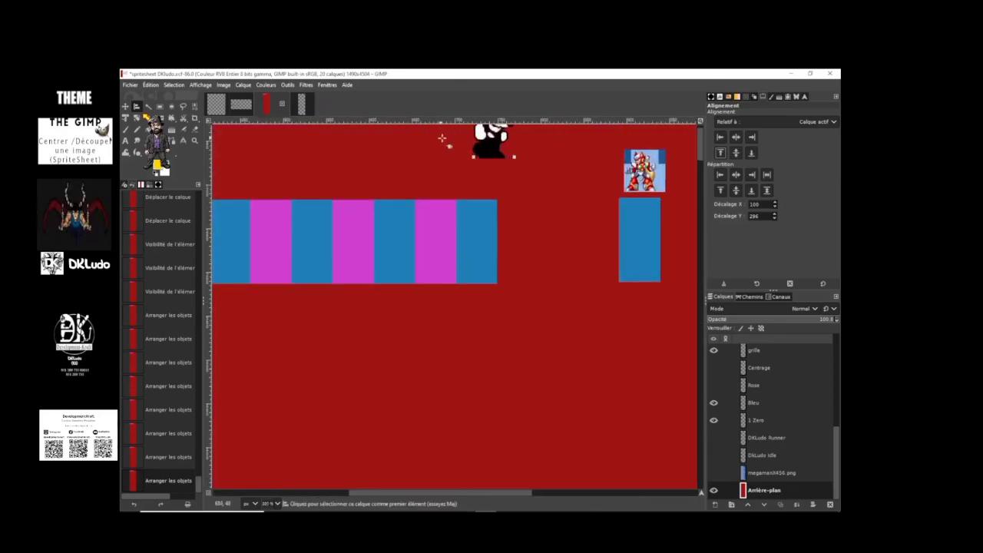
- Make the grille layer the active layer so it serves as the alignment reference
{"action": "scroll", "coordinate": [443, 137], "scroll_direction": "down", "scroll_amount": 2}
{"action": "scroll", "coordinate": [445, 141], "scroll_direction": "down", "scroll_amount": 2}
{"action": "scroll", "coordinate": [453, 143], "scroll_direction": "up", "scroll_amount": 2}
{"action": "scroll", "coordinate": [450, 142], "scroll_direction": "down", "scroll_amount": 2}
{"action": "scroll", "coordinate": [430, 129], "scroll_direction": "up", "scroll_amount": 1}
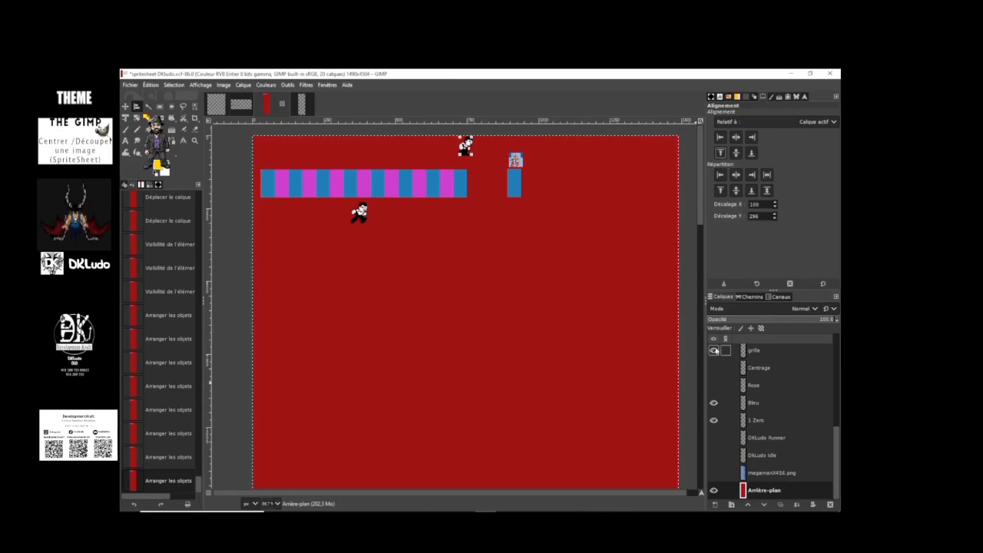
{"action": "left_click", "coordinate": [781, 352]}
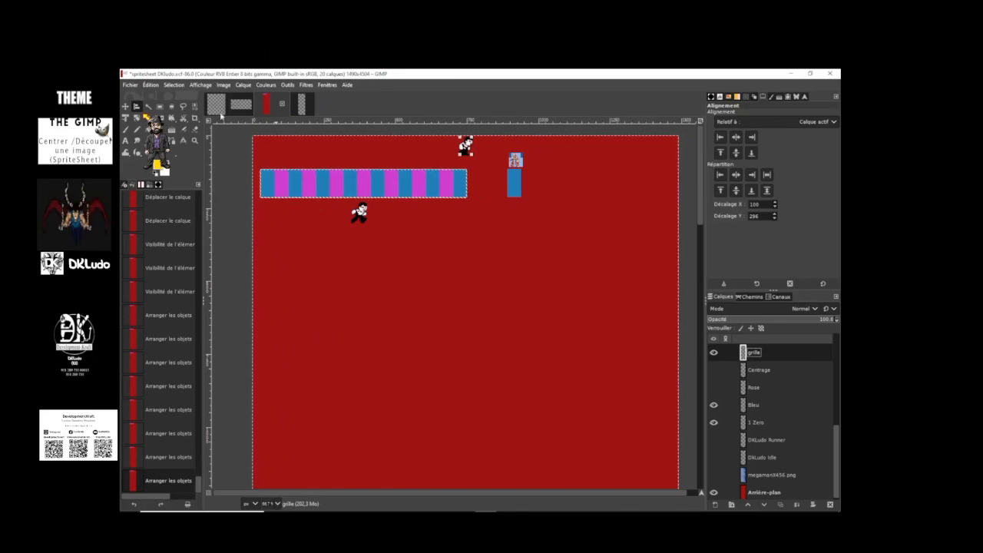
{"action": "left_click", "coordinate": [218, 111]}
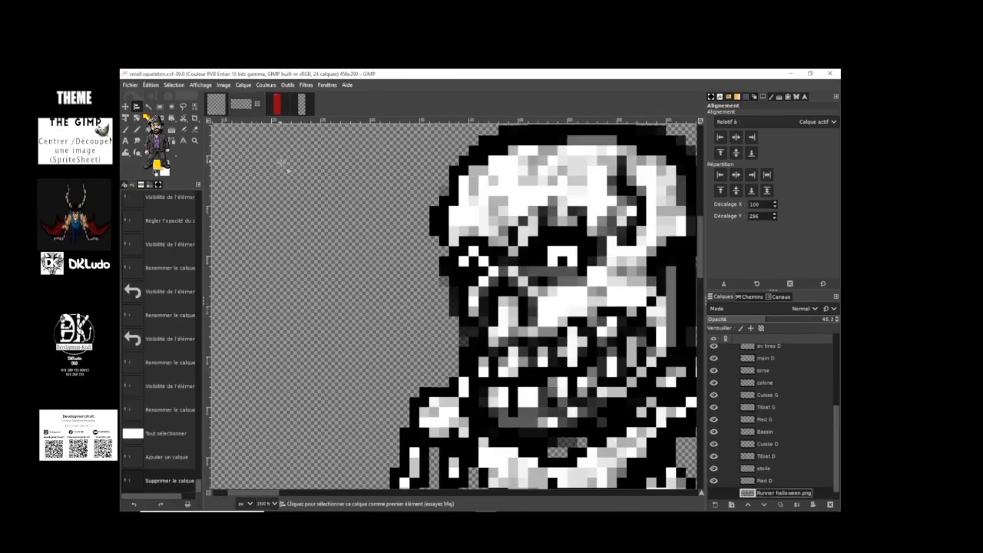
{"action": "left_click", "coordinate": [305, 105]}
{"action": "left_click", "coordinate": [268, 107]}
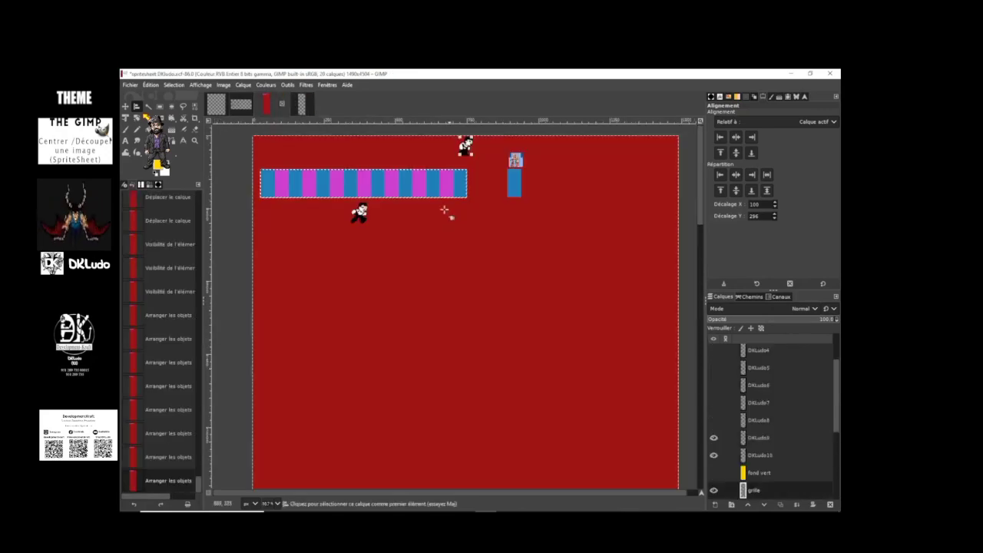
- Align the DKLudo10 sprite to the left and top edges of the grille layer
{"action": "scroll", "coordinate": [332, 165], "scroll_direction": "up", "scroll_amount": 2}
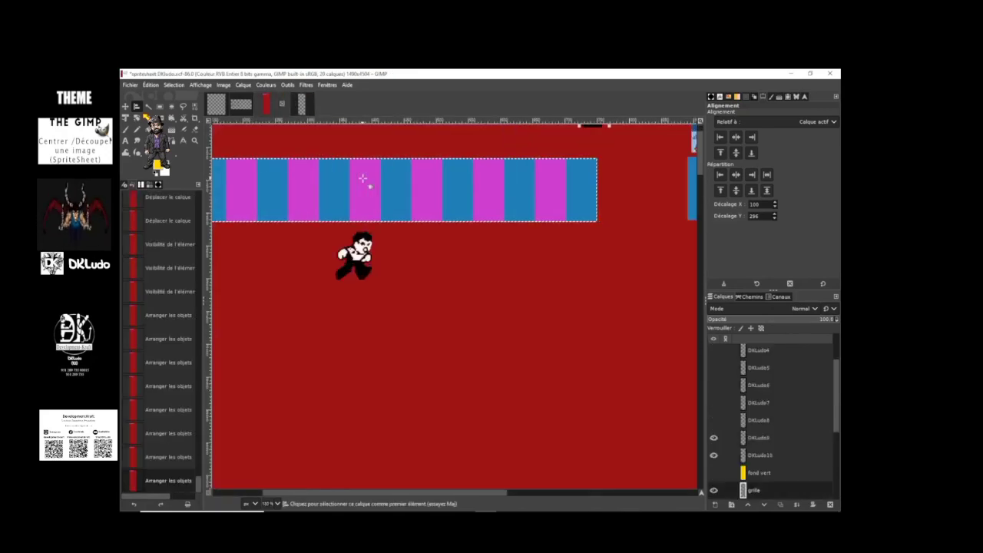
{"action": "scroll", "coordinate": [362, 182], "scroll_direction": "down", "scroll_amount": 3}
{"action": "scroll", "coordinate": [361, 188], "scroll_direction": "up", "scroll_amount": 2}
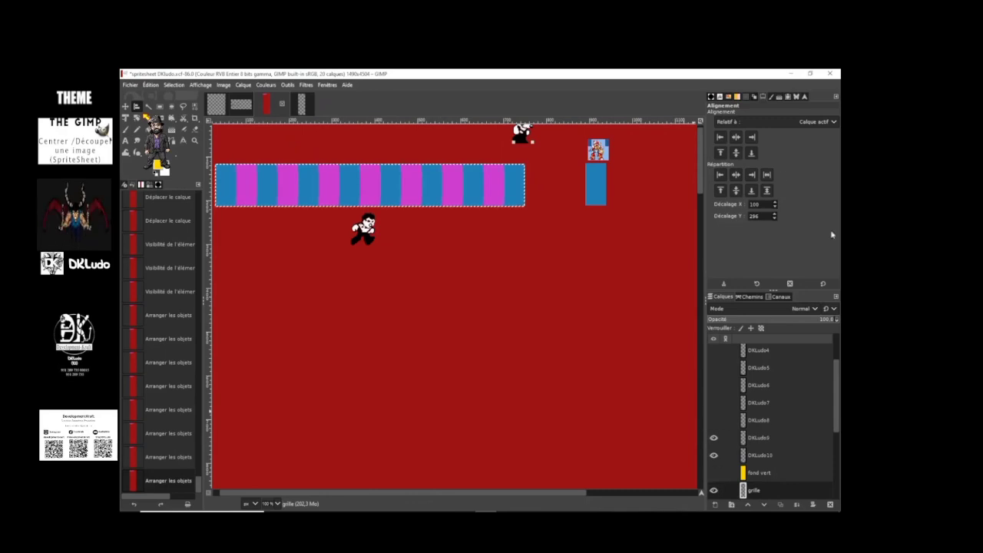
{"action": "left_click", "coordinate": [721, 139]}
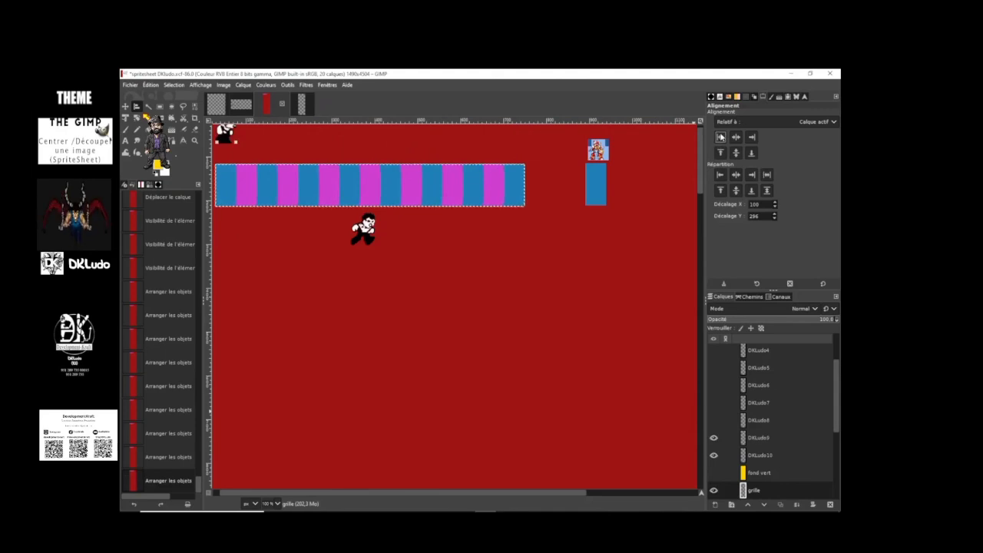
{"action": "scroll", "coordinate": [235, 143], "scroll_direction": "up", "scroll_amount": 1}
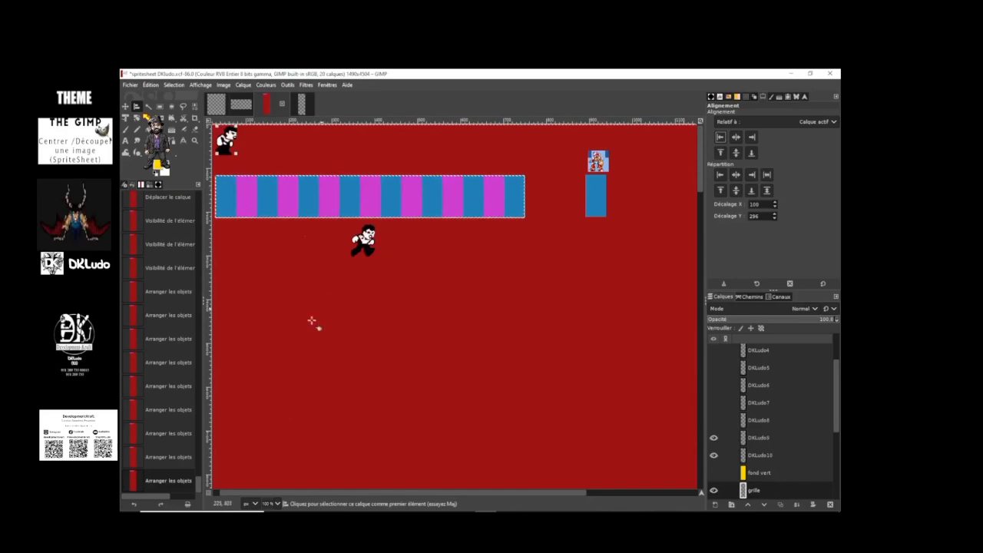
{"action": "left_click_drag", "start_coordinate": [279, 493], "coordinate": [242, 493]}
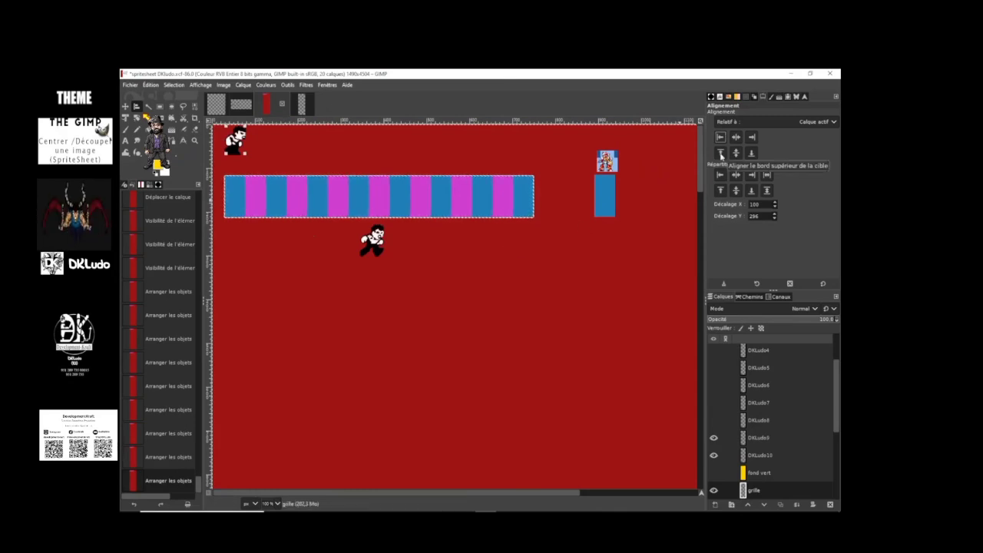
{"action": "left_click", "coordinate": [719, 155]}
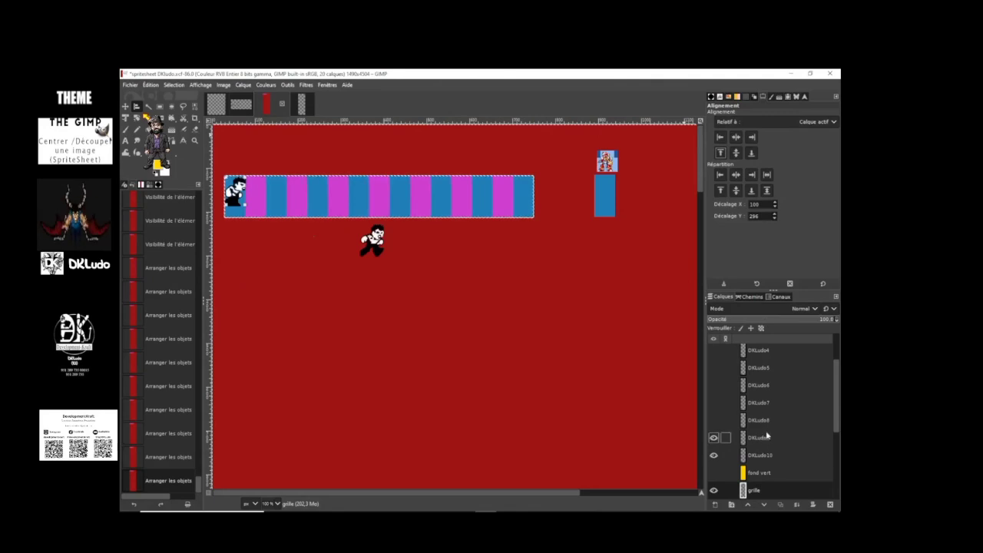
- Identify which layers hold the sprites by toggling the visibility of DKLudo10 and DKLudo9 and selecting the DKLudo9, DKLudo10 and DKLudo8 layers
{"action": "scroll", "coordinate": [771, 418], "scroll_direction": "down", "scroll_amount": 1}
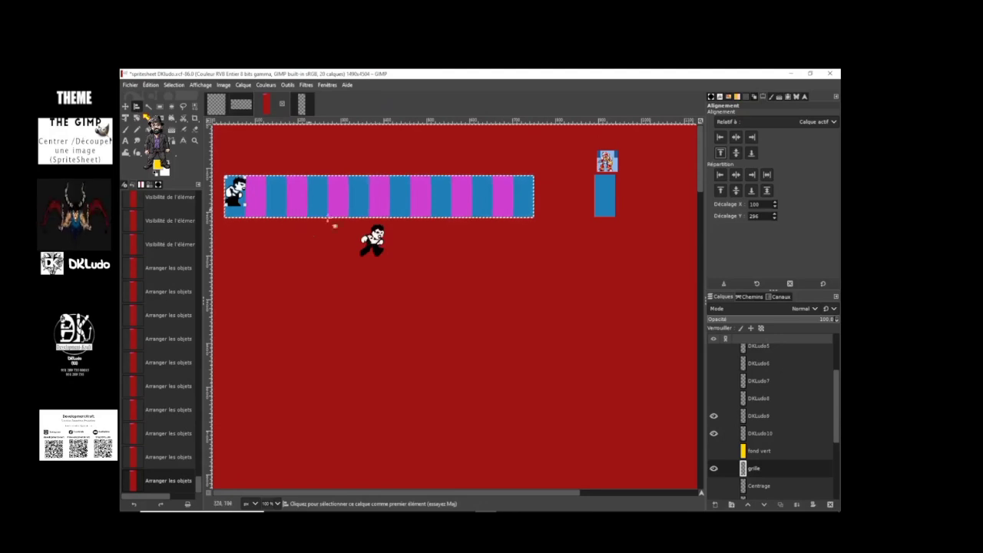
{"action": "left_click", "coordinate": [375, 241]}
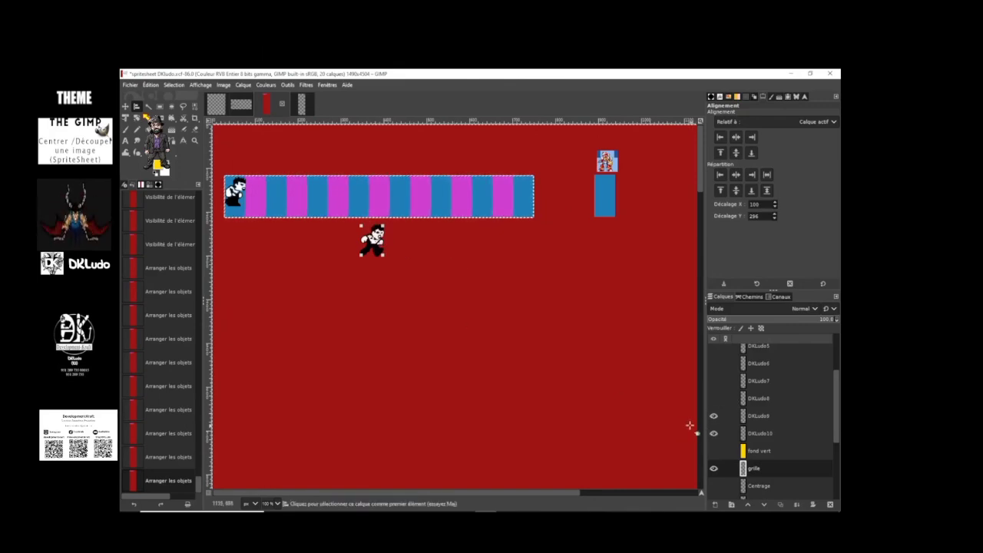
{"action": "left_click", "coordinate": [713, 434]}
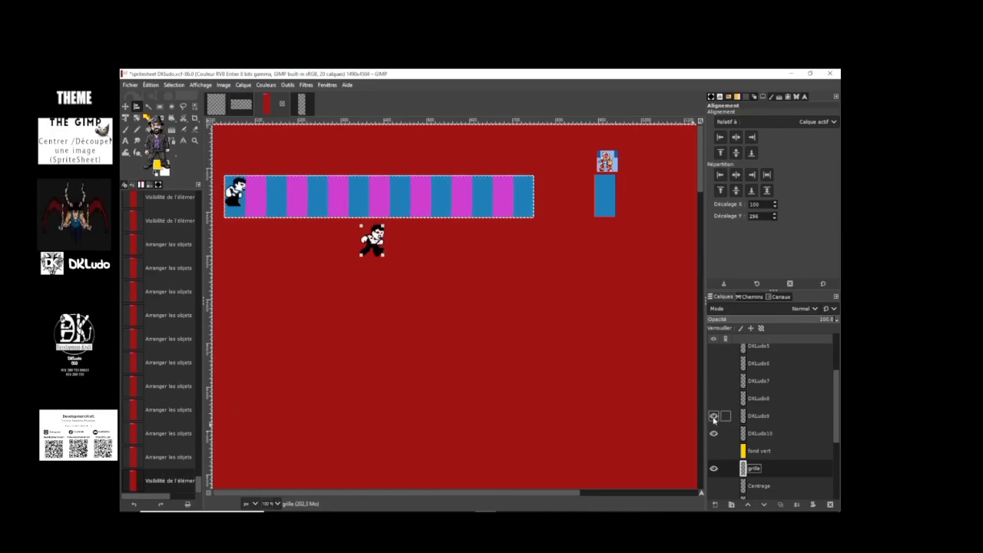
{"action": "left_click", "coordinate": [713, 416]}
{"action": "left_click", "coordinate": [771, 417]}
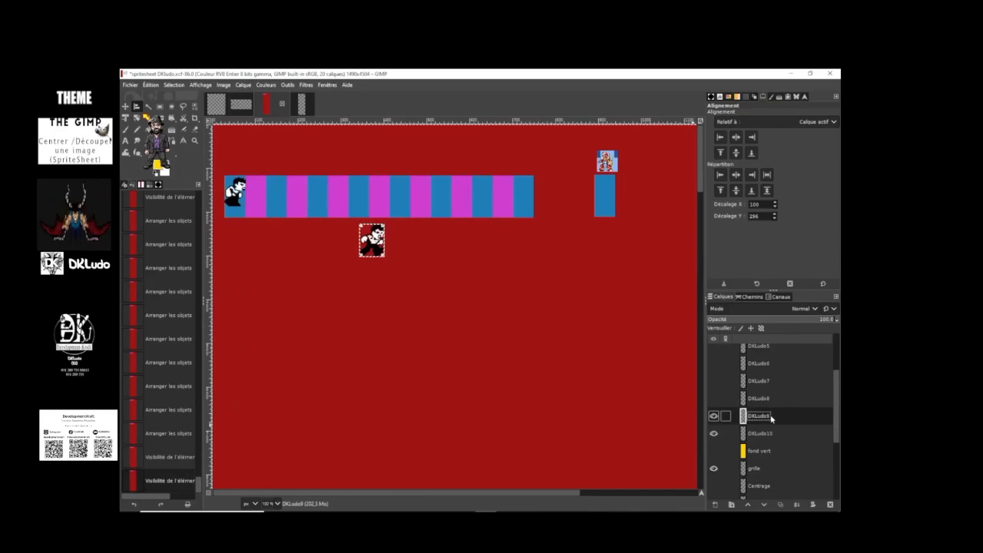
{"action": "mouse_move", "coordinate": [770, 417]}
{"action": "left_mouse_down"}
{"action": "mouse_move", "coordinate": [774, 347]}
{"action": "mouse_move", "coordinate": [767, 430]}
{"action": "left_mouse_up"}
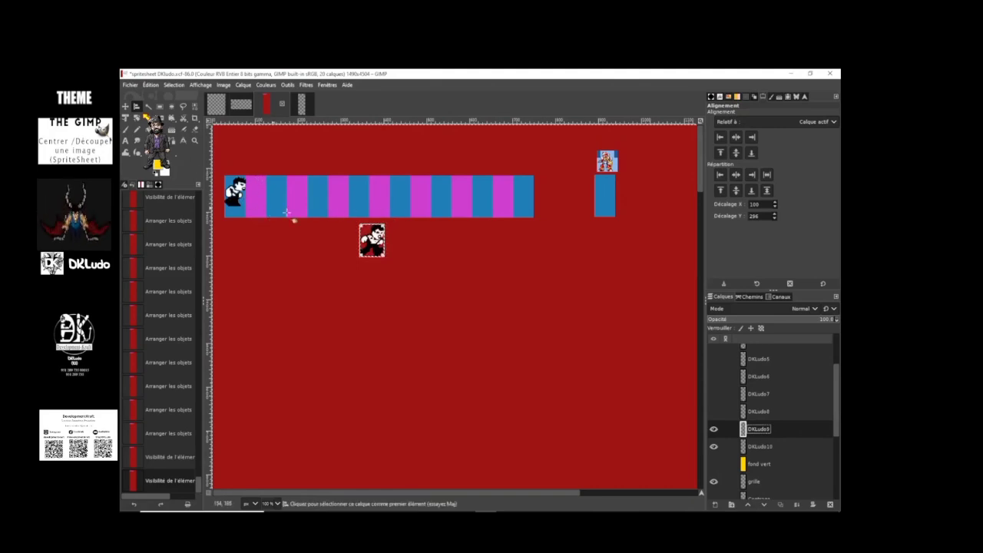
{"action": "left_click", "coordinate": [789, 447]}
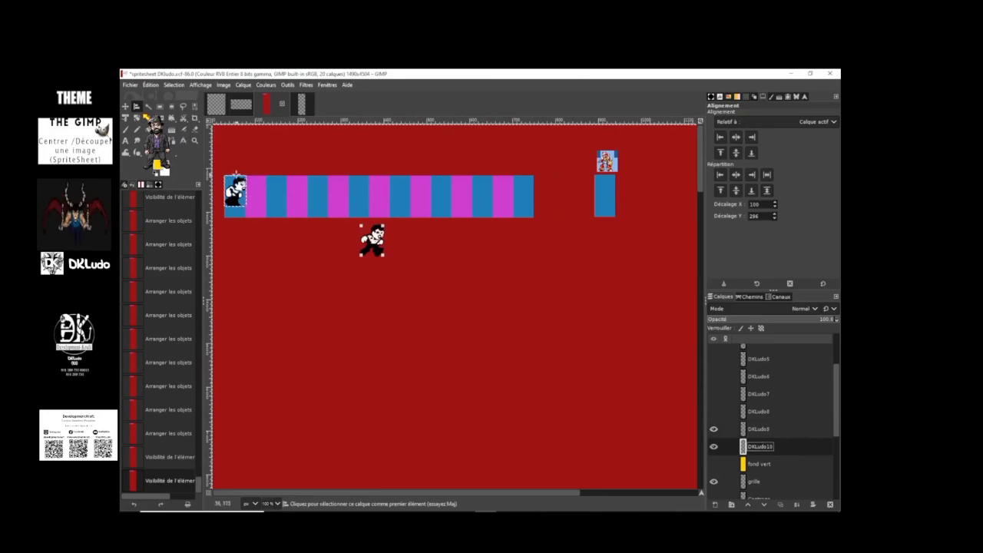
{"action": "left_click", "coordinate": [782, 412]}
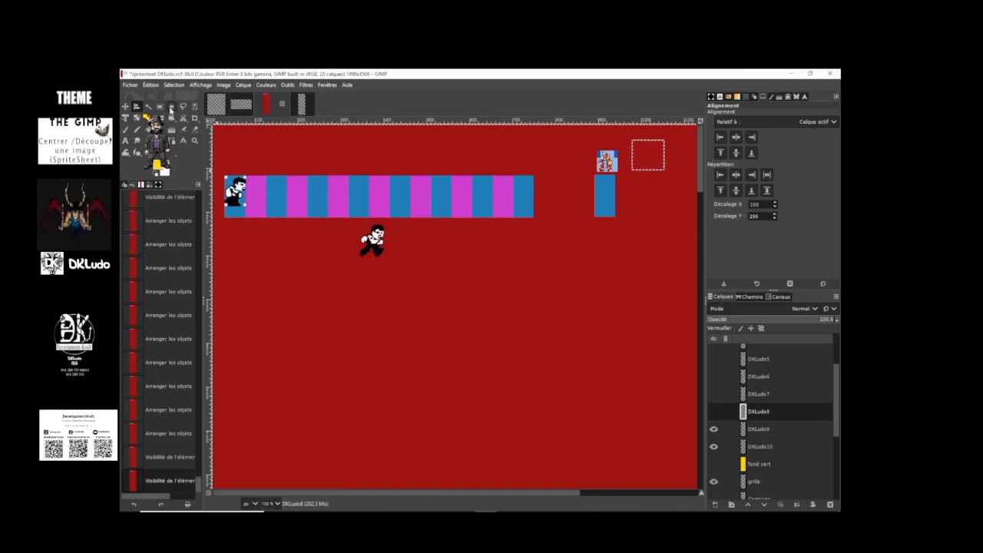
- With the grille layer active, draw and confirm an elliptical selection about 188 by 70 px over the grid strip
{"action": "left_click", "coordinate": [171, 108]}
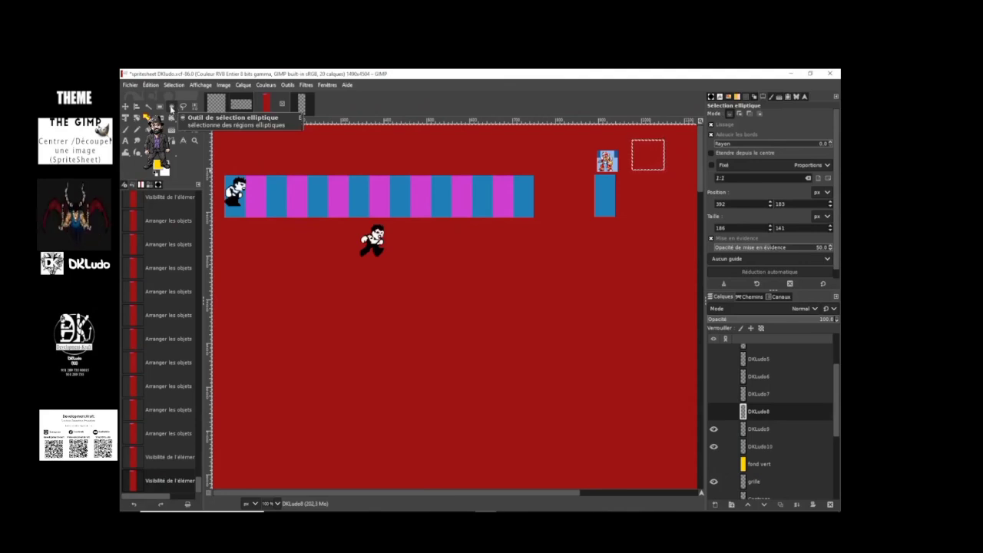
{"action": "double_click", "coordinate": [782, 482]}
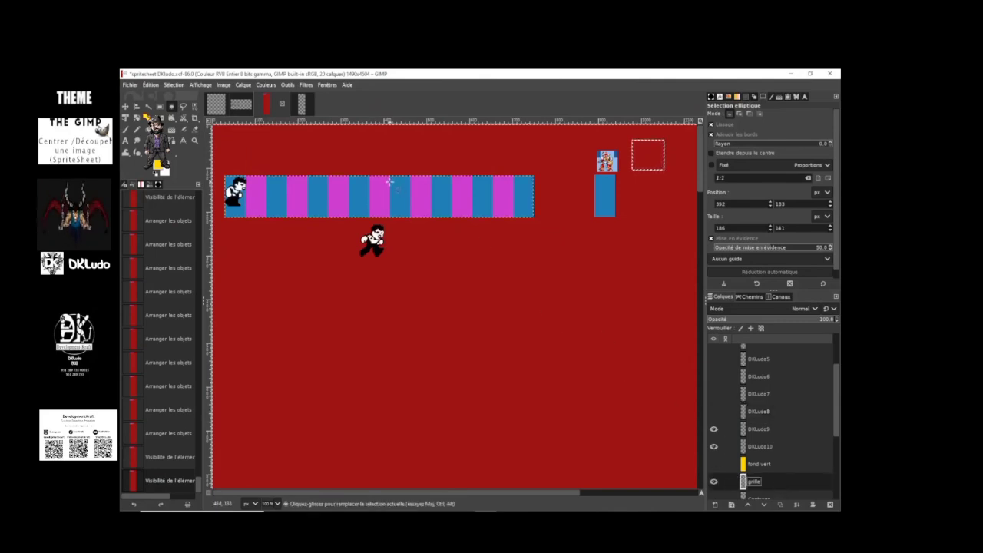
{"action": "left_click_drag", "start_coordinate": [384, 183], "coordinate": [466, 213]}
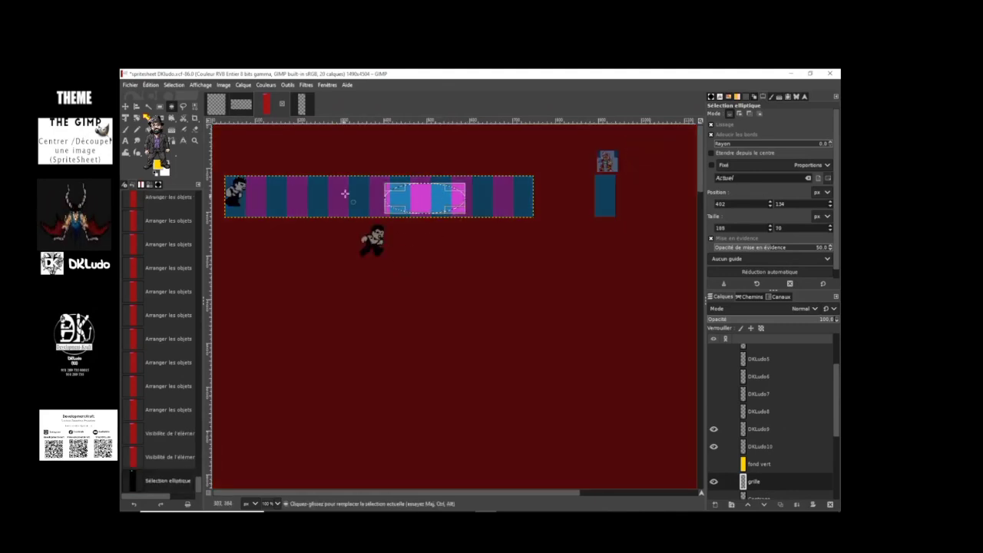
{"action": "left_click", "coordinate": [425, 199]}
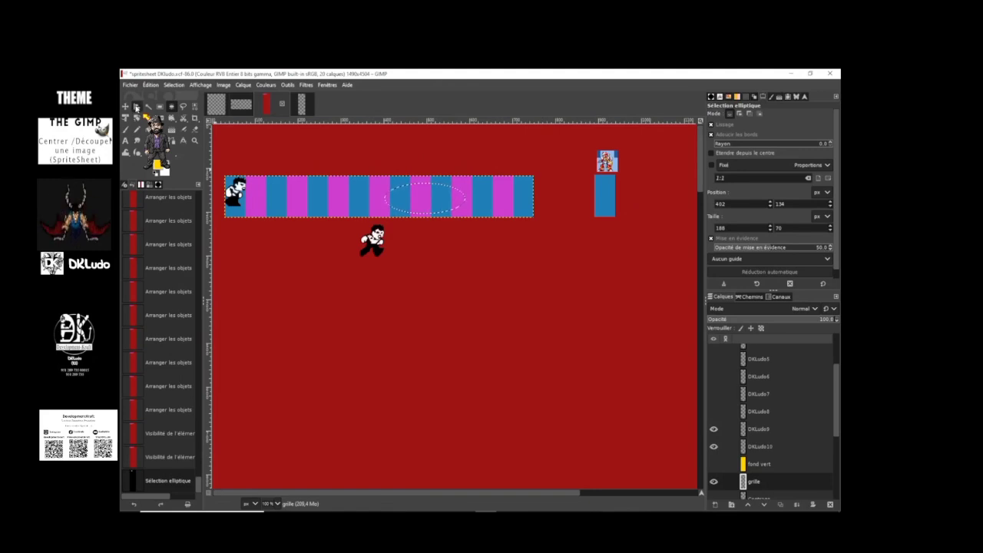
- Return to the Alignment tool and set its alignment reference to Sélection
{"action": "left_click", "coordinate": [137, 107]}
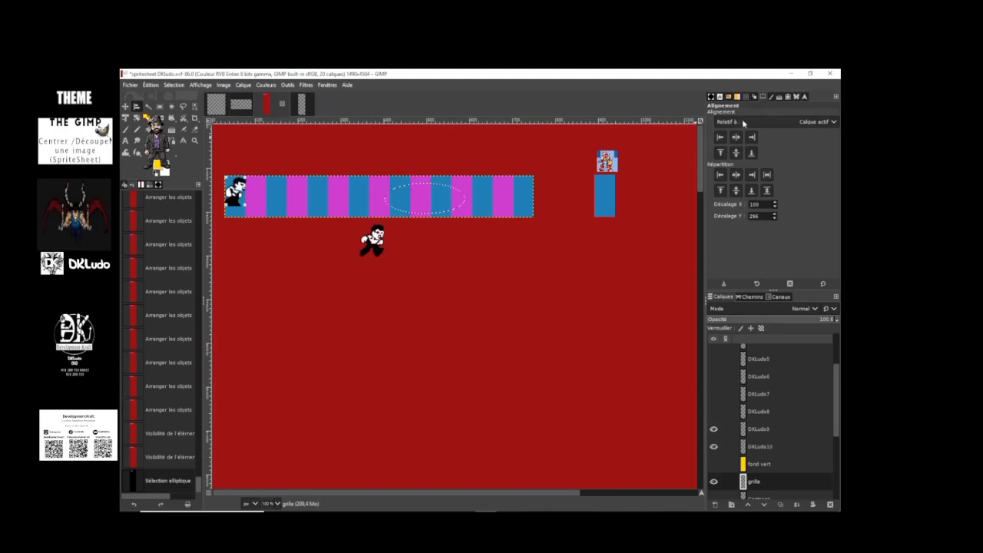
{"action": "left_click", "coordinate": [834, 122]}
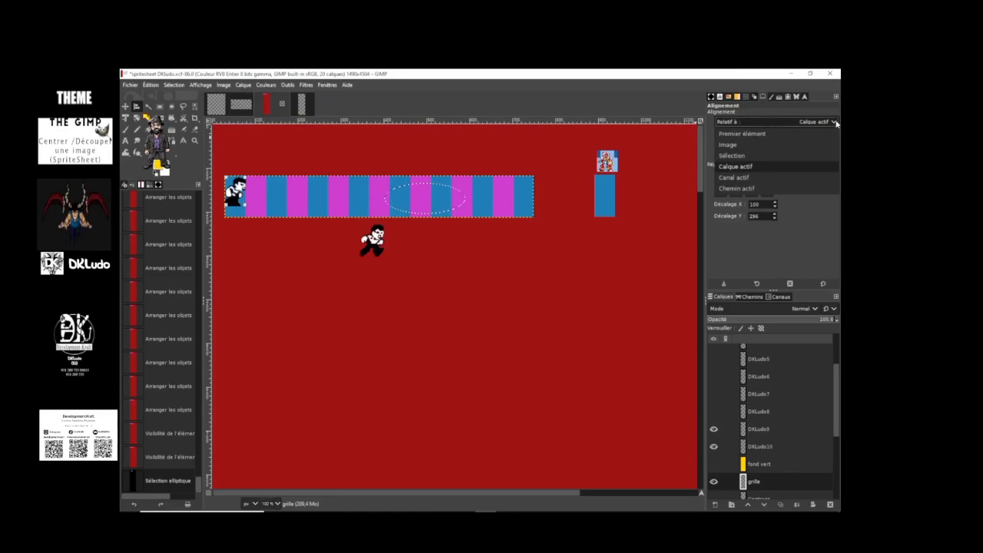
{"action": "left_click", "coordinate": [777, 158]}
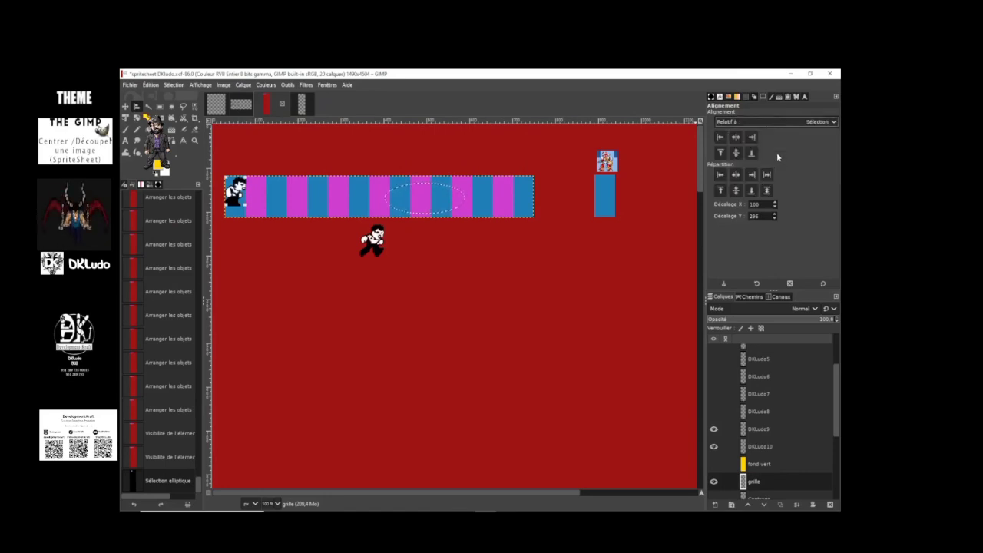
- Align the DKLudo10 sprite to the left and top edges of the elliptical selection
{"action": "left_click", "coordinate": [722, 138]}
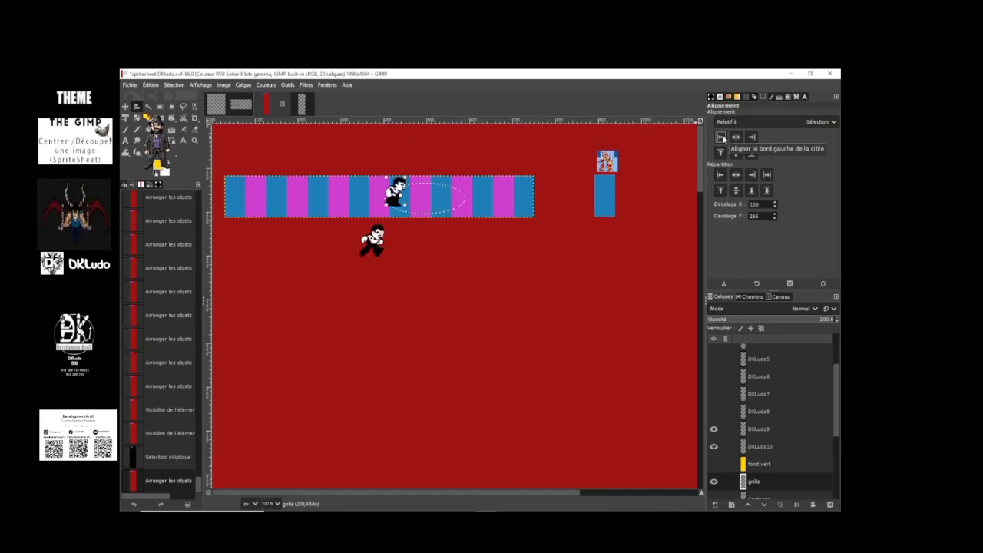
{"action": "scroll", "coordinate": [426, 194], "scroll_direction": "up", "scroll_amount": 3}
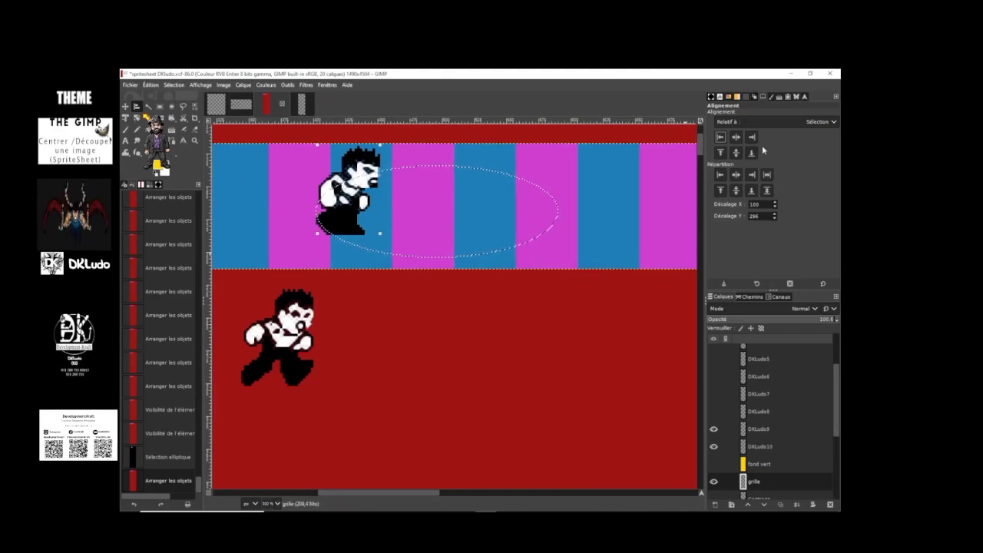
{"action": "left_click", "coordinate": [720, 154]}
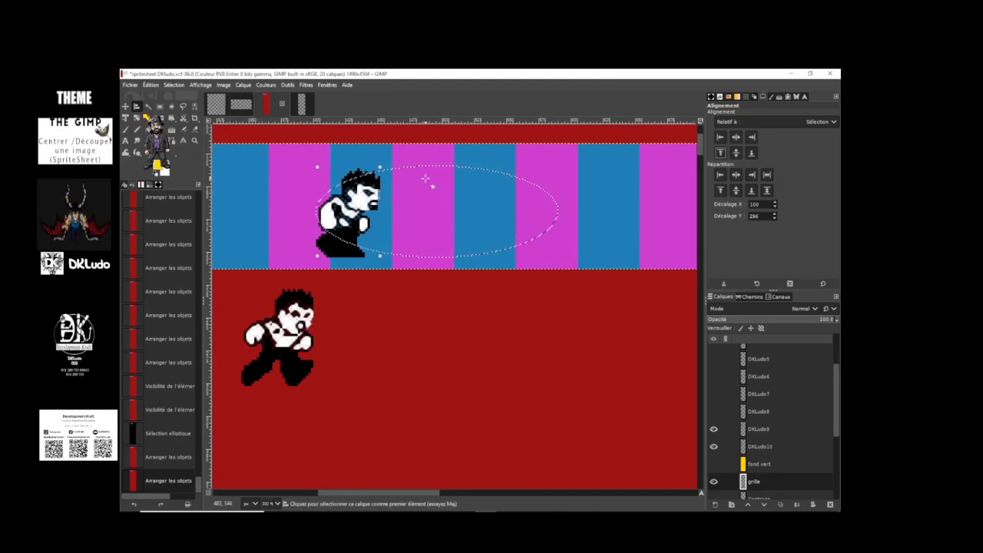
- Centre the DKLudo10 sprite horizontally and vertically within the elliptical selection
{"action": "scroll", "coordinate": [433, 177], "scroll_direction": "up", "scroll_amount": 2}
{"action": "scroll", "coordinate": [430, 167], "scroll_direction": "up", "scroll_amount": 2}
{"action": "scroll", "coordinate": [447, 284], "scroll_direction": "down", "scroll_amount": 3}
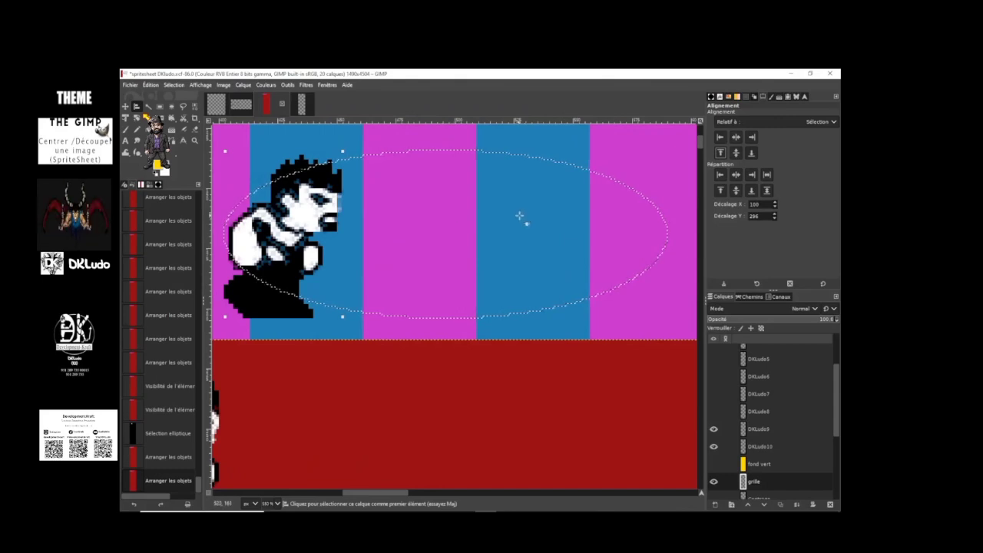
{"action": "left_click", "coordinate": [736, 137]}
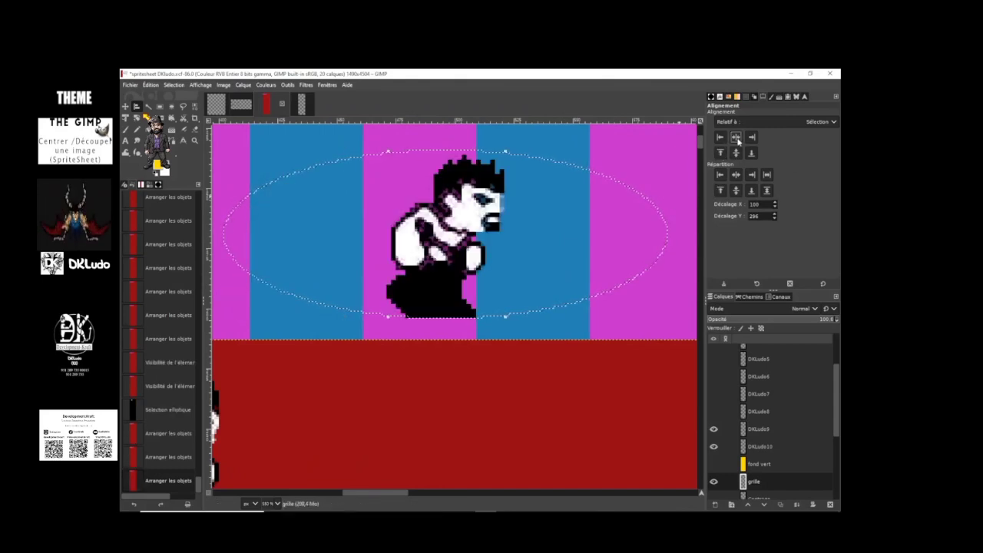
{"action": "left_click", "coordinate": [735, 152]}
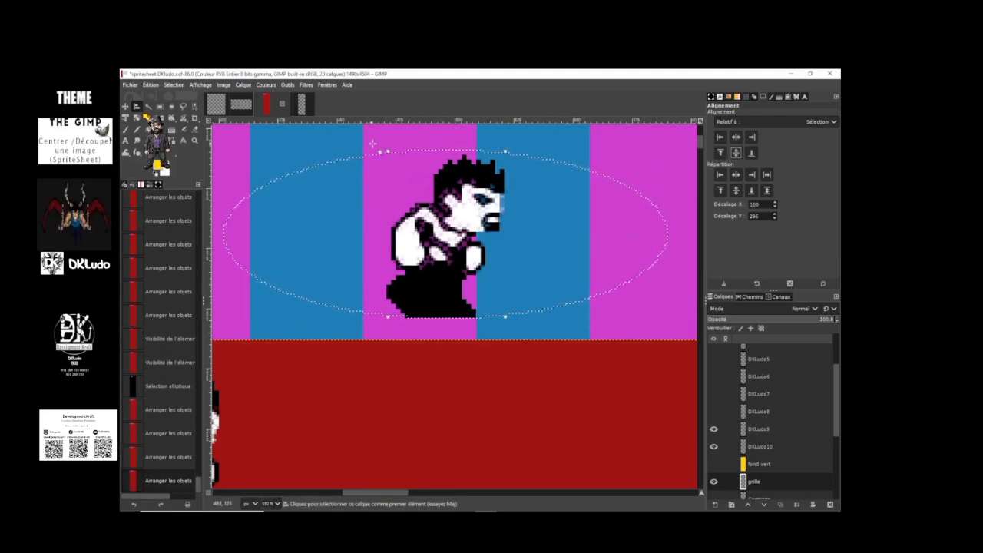
- Examine the sprite's placement inside the ellipse, both up close and against the whole sprite sheet
{"action": "scroll", "coordinate": [366, 151], "scroll_direction": "down", "scroll_amount": 3}
{"action": "scroll", "coordinate": [366, 150], "scroll_direction": "down", "scroll_amount": 2}
{"action": "scroll", "coordinate": [306, 147], "scroll_direction": "up", "scroll_amount": 2}
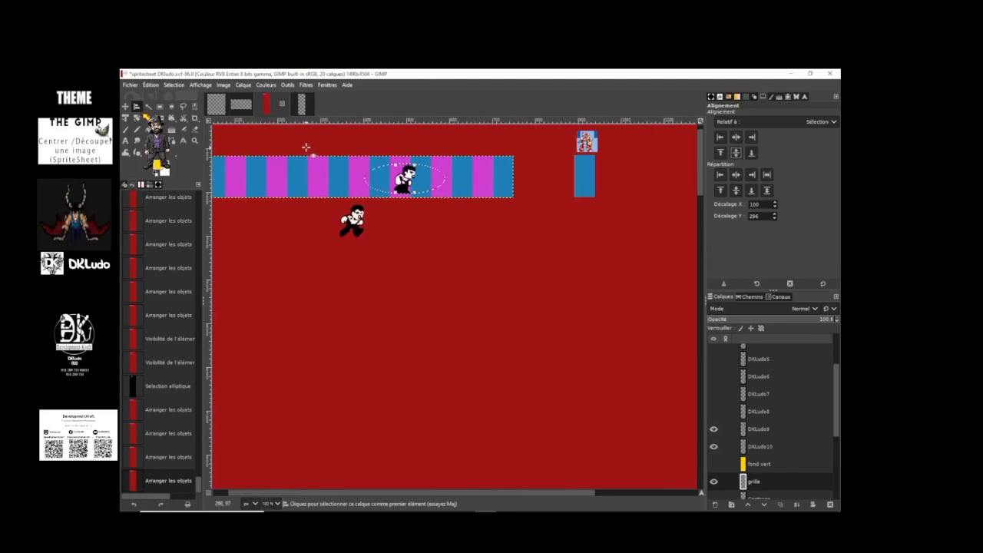
{"action": "scroll", "coordinate": [306, 147], "scroll_direction": "down", "scroll_amount": 2}
{"action": "scroll", "coordinate": [303, 148], "scroll_direction": "up", "scroll_amount": 1}
{"action": "scroll", "coordinate": [301, 146], "scroll_direction": "up", "scroll_amount": 2}
{"action": "scroll", "coordinate": [302, 146], "scroll_direction": "down", "scroll_amount": 2}
{"action": "scroll", "coordinate": [303, 146], "scroll_direction": "up", "scroll_amount": 1}
{"action": "scroll", "coordinate": [304, 146], "scroll_direction": "down", "scroll_amount": 1}
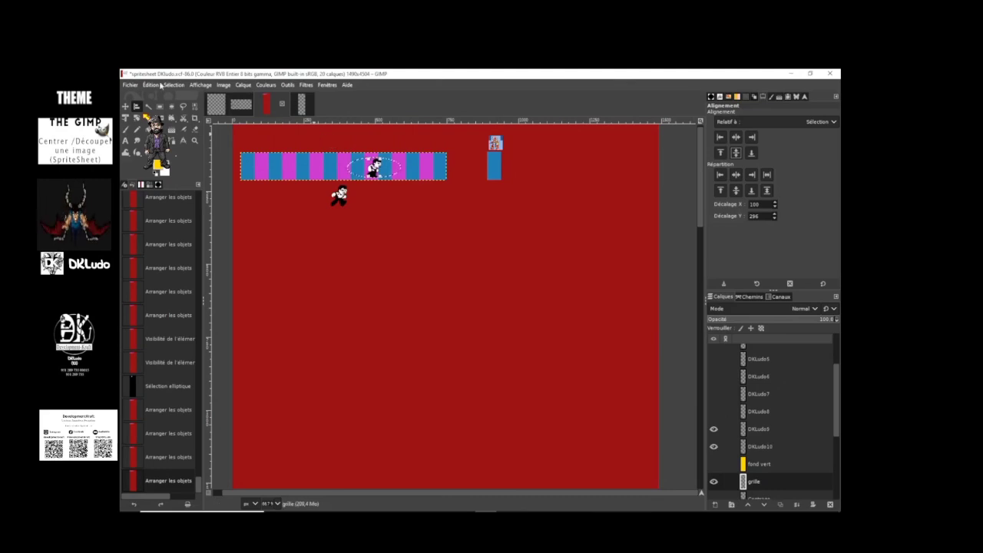
- Undo the last four sprite alignments and the elliptical selection, and check the sprite in the first grid cell
{"action": "left_click", "coordinate": [153, 86]}
{"action": "left_click", "coordinate": [157, 99]}
{"action": "left_click", "coordinate": [153, 87]}
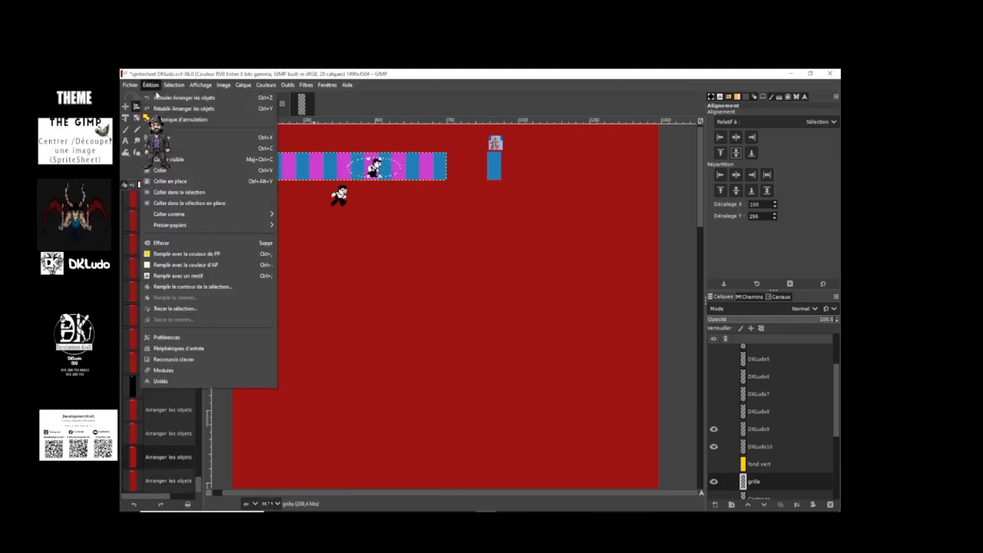
{"action": "left_click", "coordinate": [158, 98]}
{"action": "left_click", "coordinate": [152, 86]}
{"action": "left_click", "coordinate": [157, 98]}
{"action": "left_click", "coordinate": [152, 86]}
{"action": "left_click", "coordinate": [159, 98]}
{"action": "left_click", "coordinate": [155, 87]}
{"action": "left_click", "coordinate": [161, 99]}
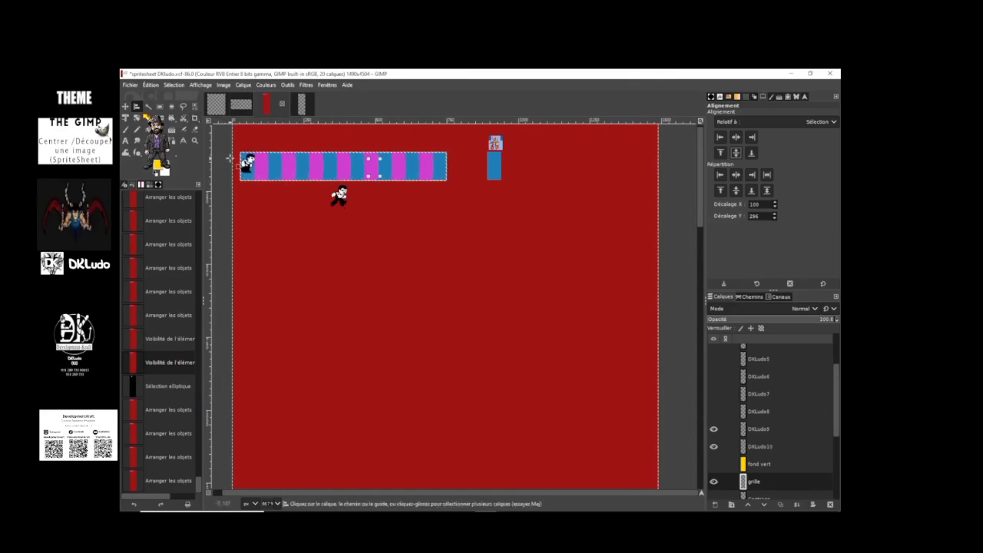
{"action": "scroll", "coordinate": [228, 158], "scroll_direction": "up", "scroll_amount": 2}
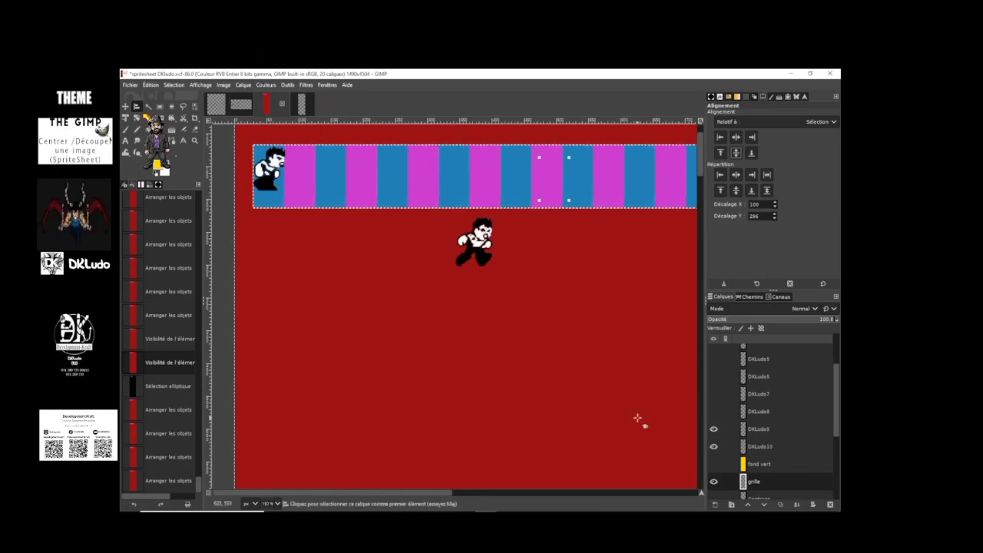
- Check which sprites belong to the DKLudo9 and DKLudo10 layers by toggling their visibility, and target the DKLudo9 sprite for alignment
{"action": "left_click", "coordinate": [479, 241]}
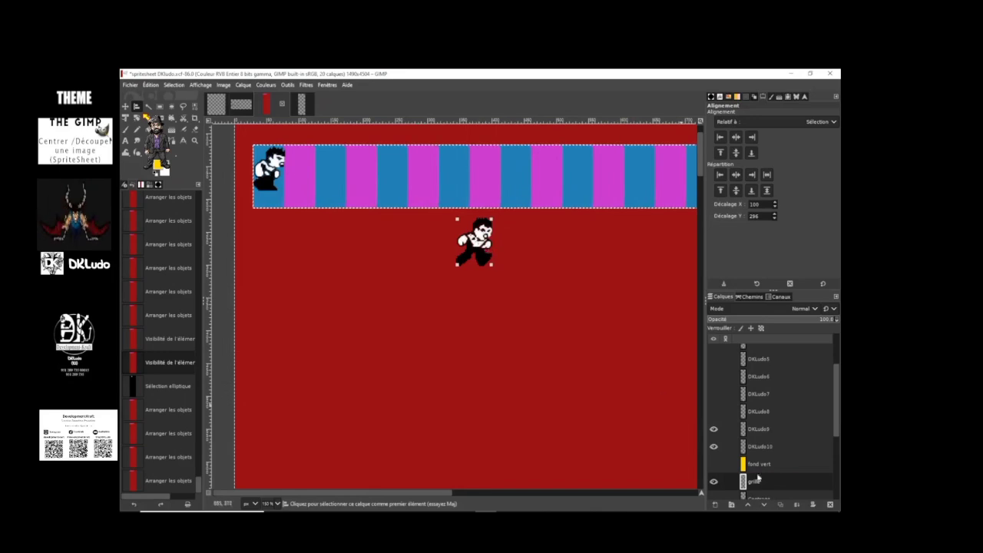
{"action": "left_click", "coordinate": [714, 428]}
{"action": "left_click", "coordinate": [714, 429]}
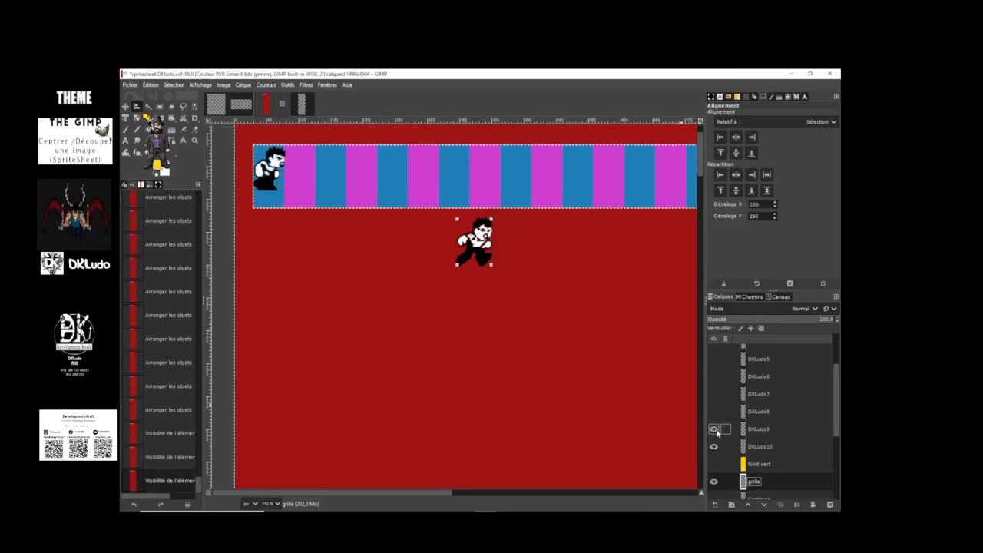
{"action": "left_click", "coordinate": [274, 167]}
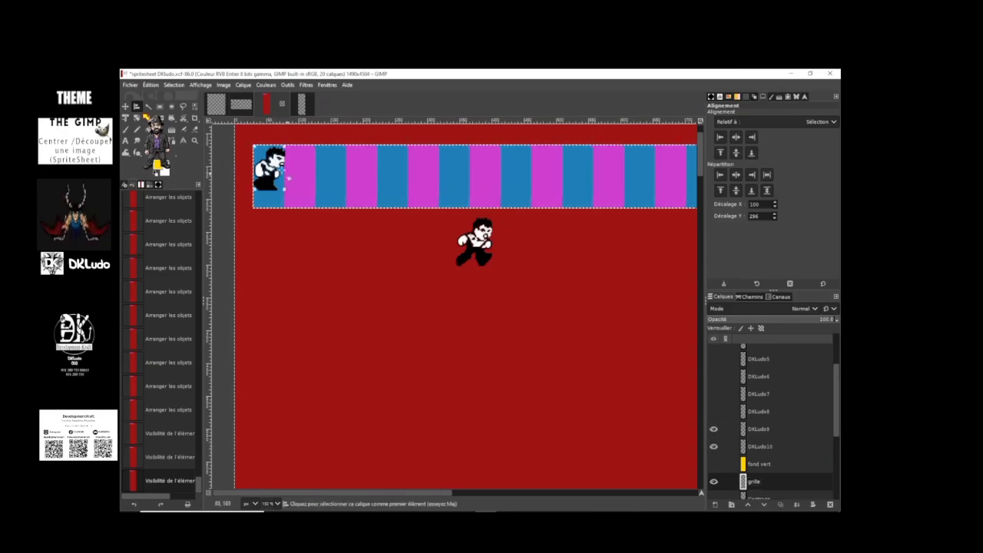
{"action": "left_click", "coordinate": [713, 447]}
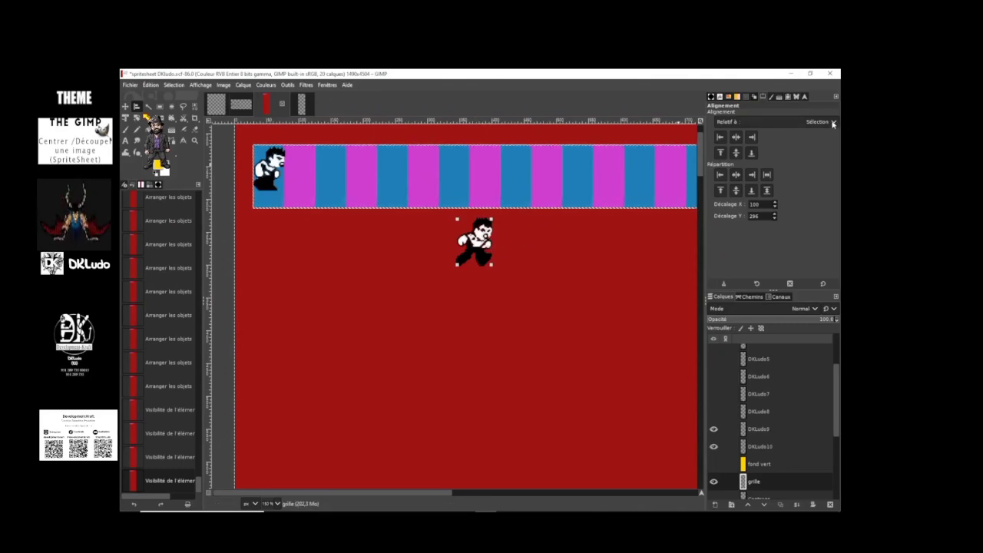
- Set the alignment relative to the active layer, make DKLudo10 active, and align the DKLudo9 sprite to its top edge
{"action": "left_click", "coordinate": [832, 122]}
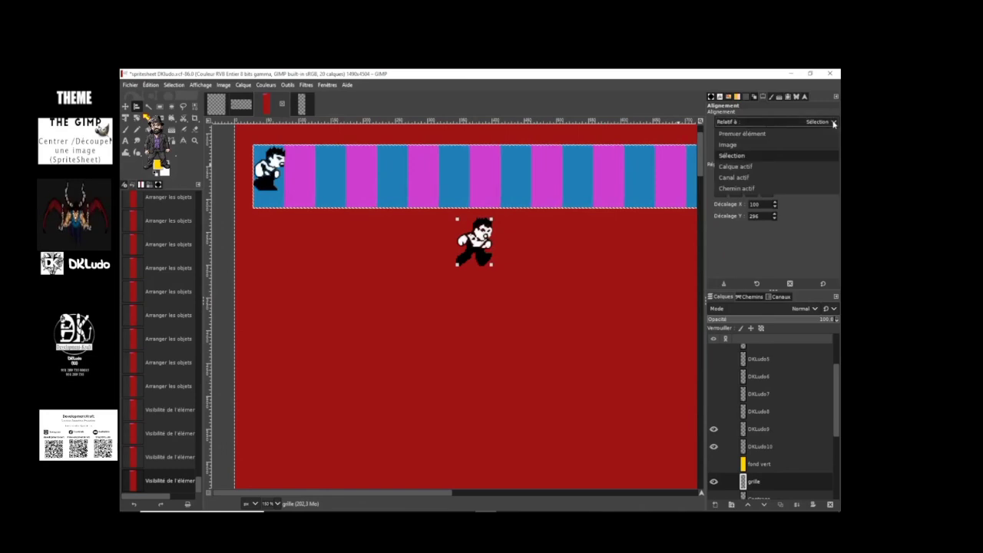
{"action": "left_click", "coordinate": [771, 170]}
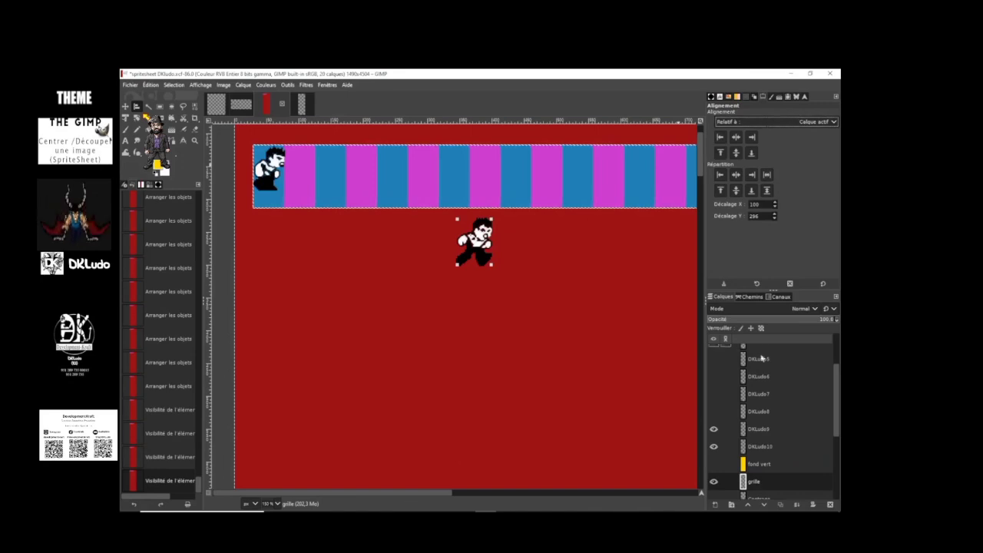
{"action": "left_click", "coordinate": [786, 449]}
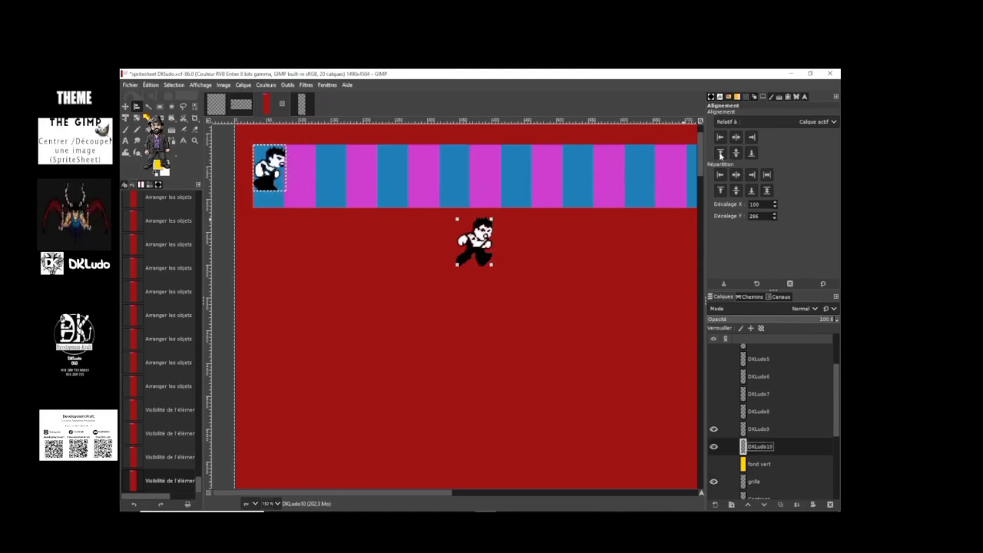
{"action": "left_click", "coordinate": [720, 155]}
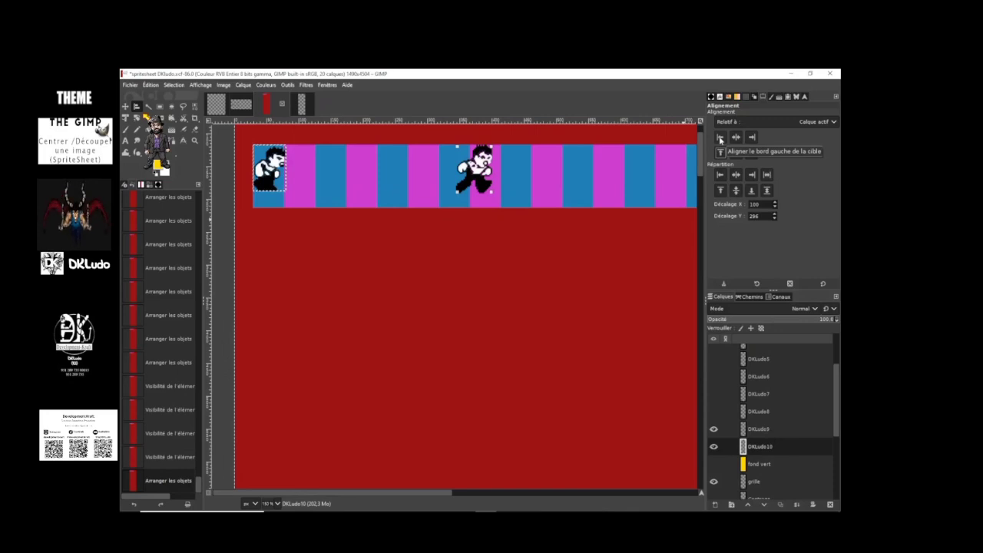
- Try aligning the DKLudo9 sprite to the left edge of DKLudo10, and undo that alignment
{"action": "left_click", "coordinate": [719, 138]}
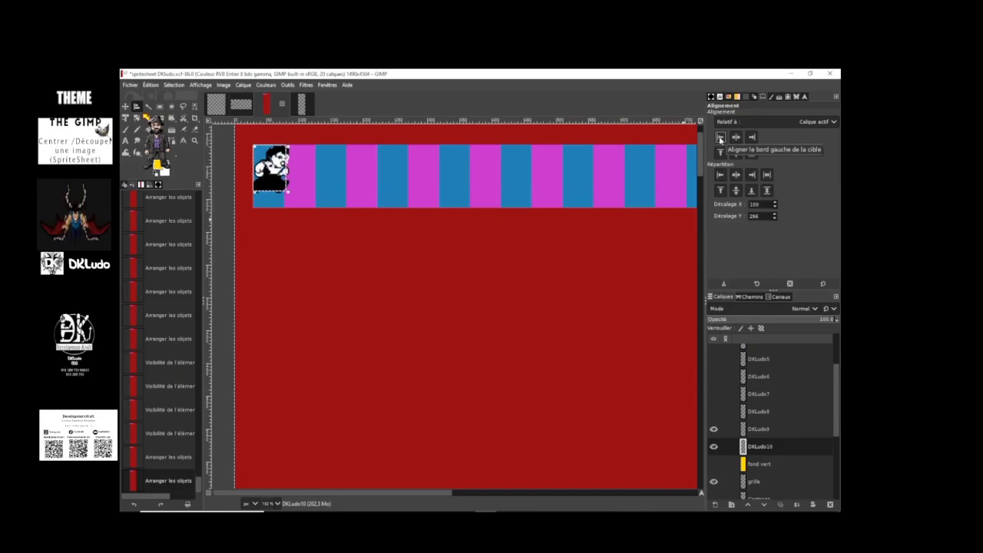
{"action": "left_click", "coordinate": [152, 85]}
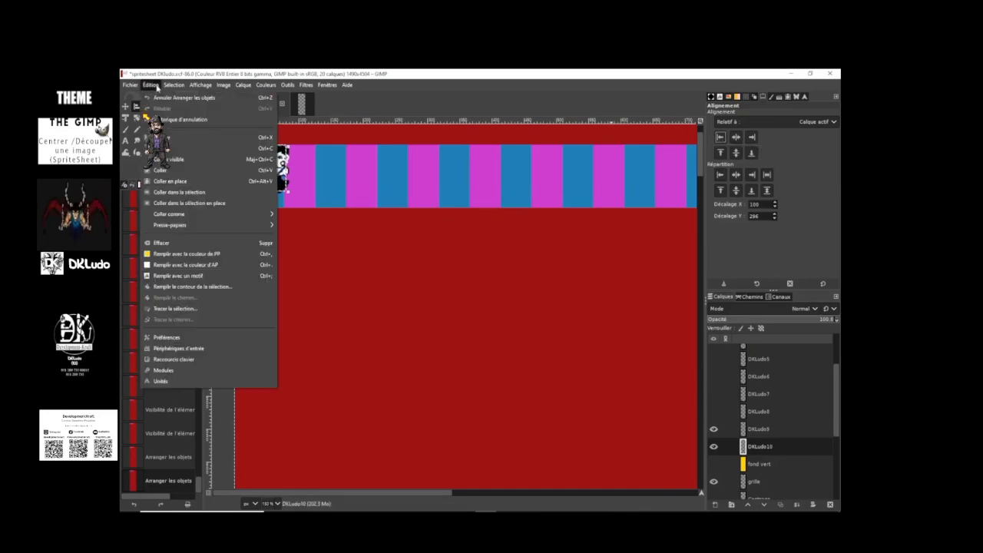
{"action": "left_click", "coordinate": [164, 97]}
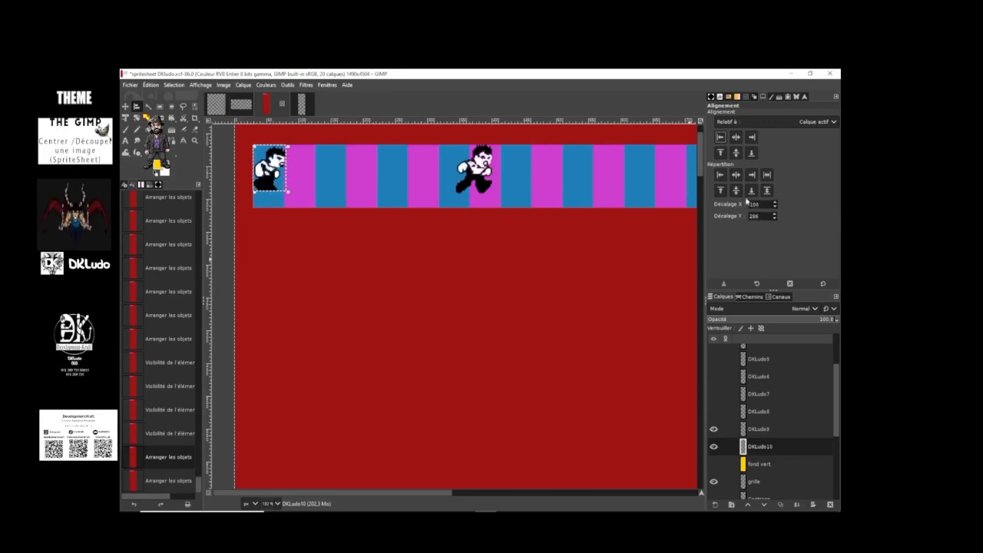
- Distribute the DKLudo9 sprite's left edge from DKLudo10 with an X offset of 100, and again with the offset set to 50
{"action": "left_click", "coordinate": [720, 176]}
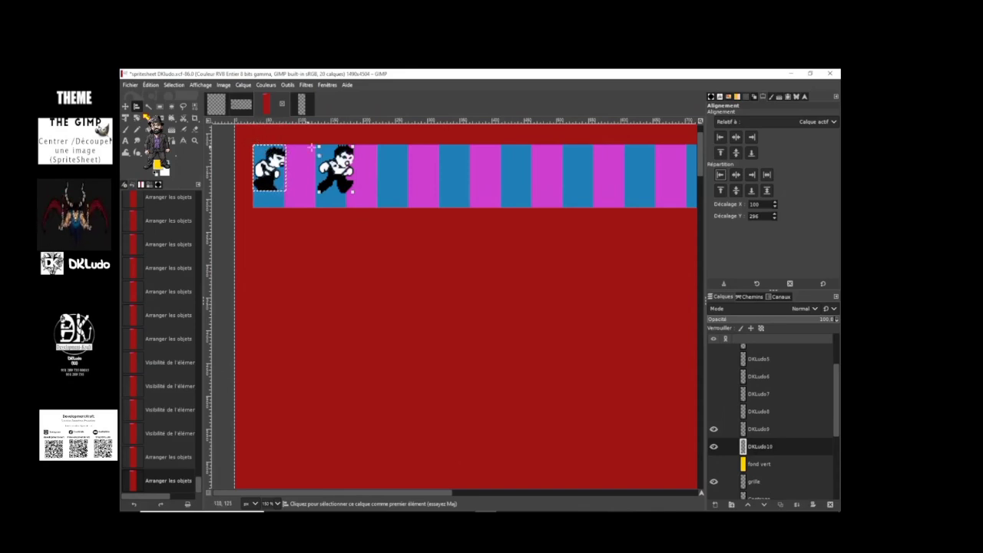
{"action": "double_click", "coordinate": [754, 204]}
{"action": "type", "text": "50"}
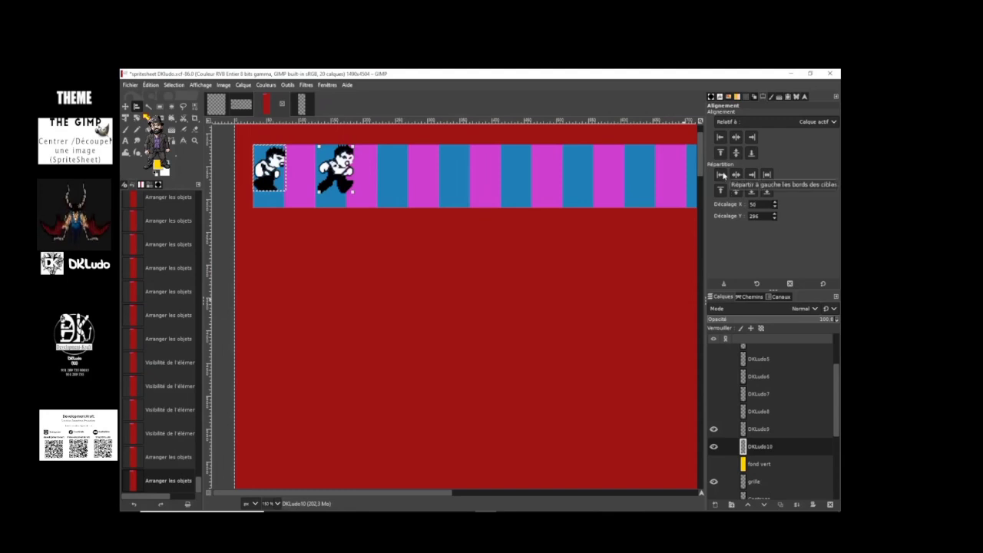
{"action": "left_click", "coordinate": [720, 174]}
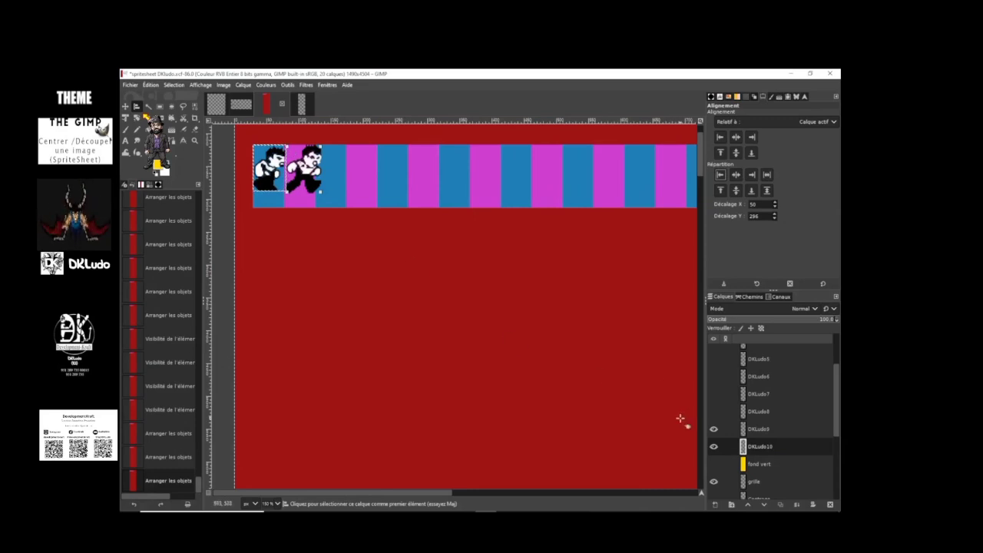
- Toggle the DKLudo10 layer's visibility to identify the reference sprite beside the offset one
{"action": "left_click", "coordinate": [714, 446]}
{"action": "left_click", "coordinate": [714, 447]}
{"action": "left_click", "coordinate": [713, 447]}
{"action": "left_click", "coordinate": [712, 448]}
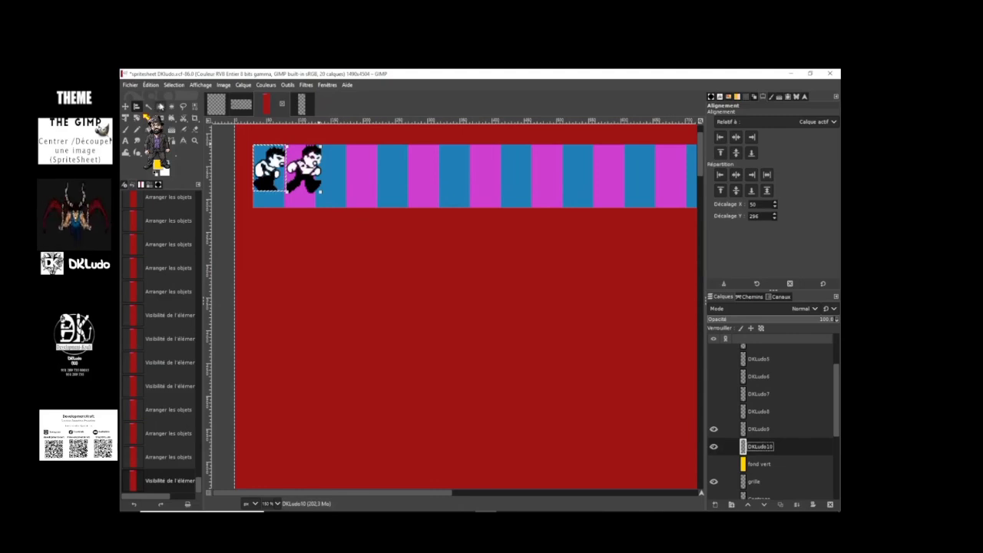
- Draw a rectangular selection of about 52 × 71 px around the DKLudo10 sprite in the first grid cell
{"action": "left_click", "coordinate": [159, 108]}
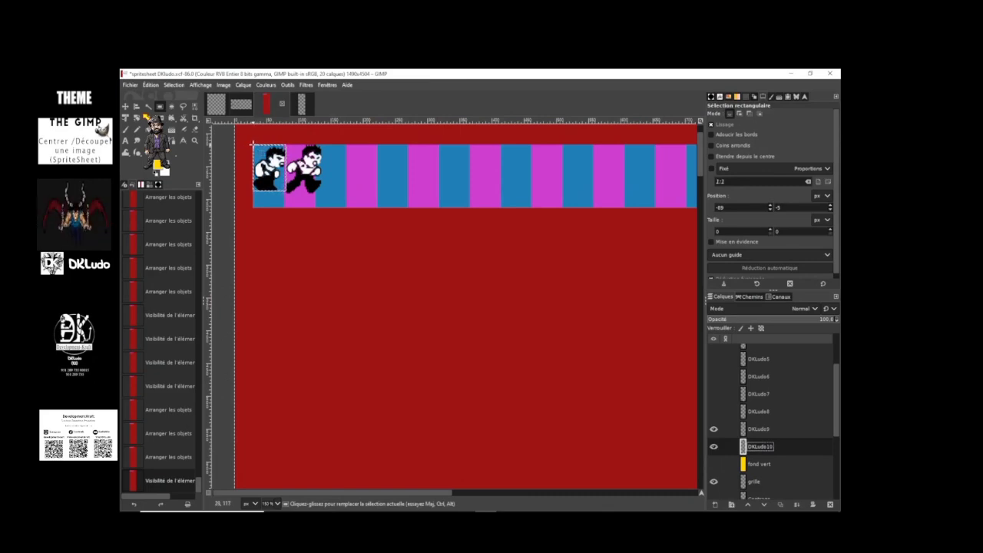
{"action": "left_click_drag", "start_coordinate": [253, 144], "coordinate": [253, 144]}
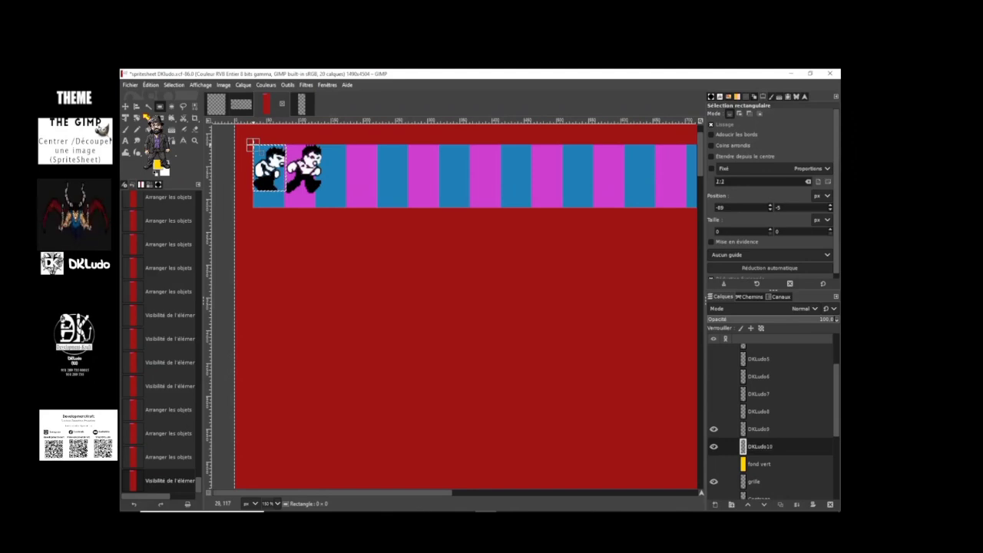
{"action": "left_click_drag", "start_coordinate": [253, 144], "coordinate": [286, 190]}
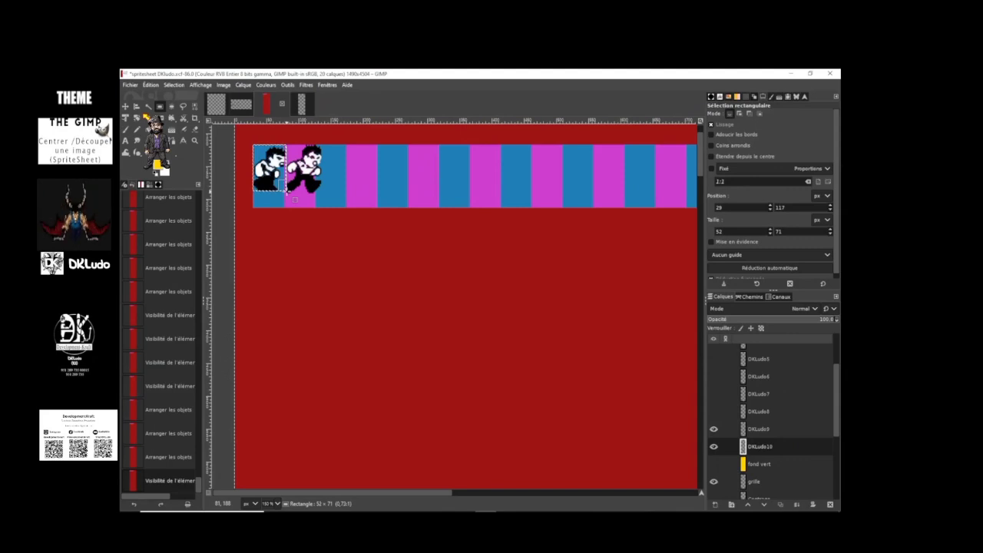
{"action": "left_click_drag", "start_coordinate": [286, 192], "coordinate": [287, 190]}
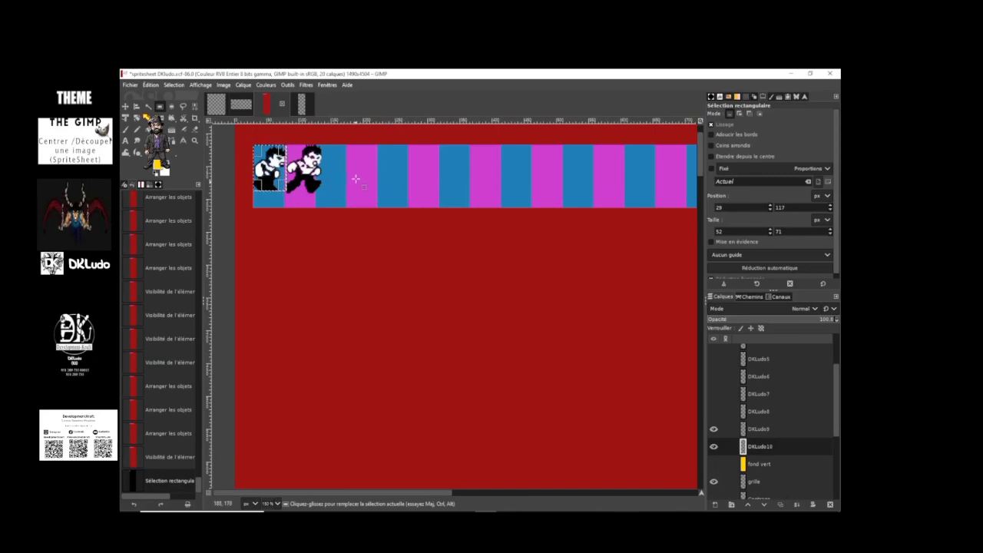
- Inspect the attributes of the DKLudo10 layer, including its X and Y offsets, and close them without changes
{"action": "double_click", "coordinate": [768, 446]}
{"action": "right_click", "coordinate": [755, 448]}
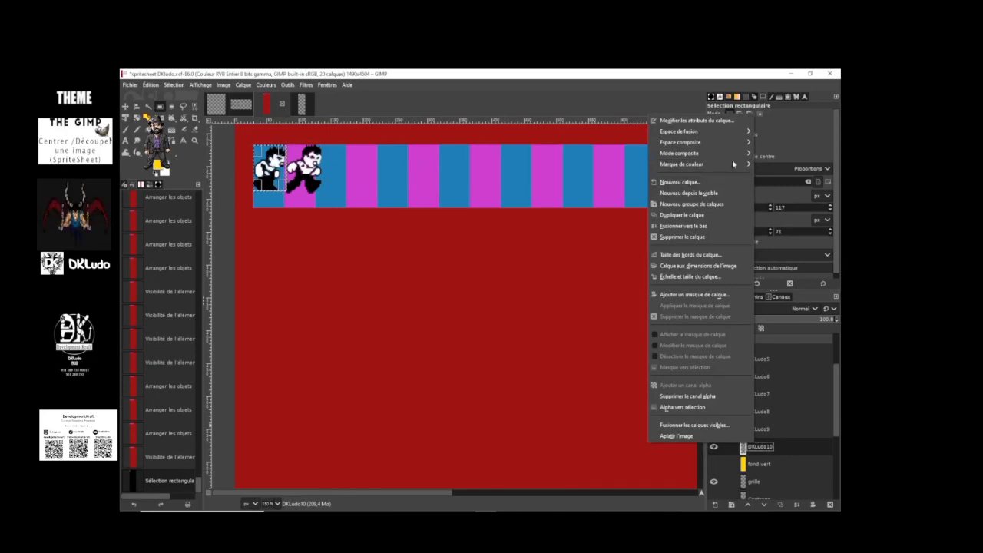
{"action": "left_click", "coordinate": [692, 121]}
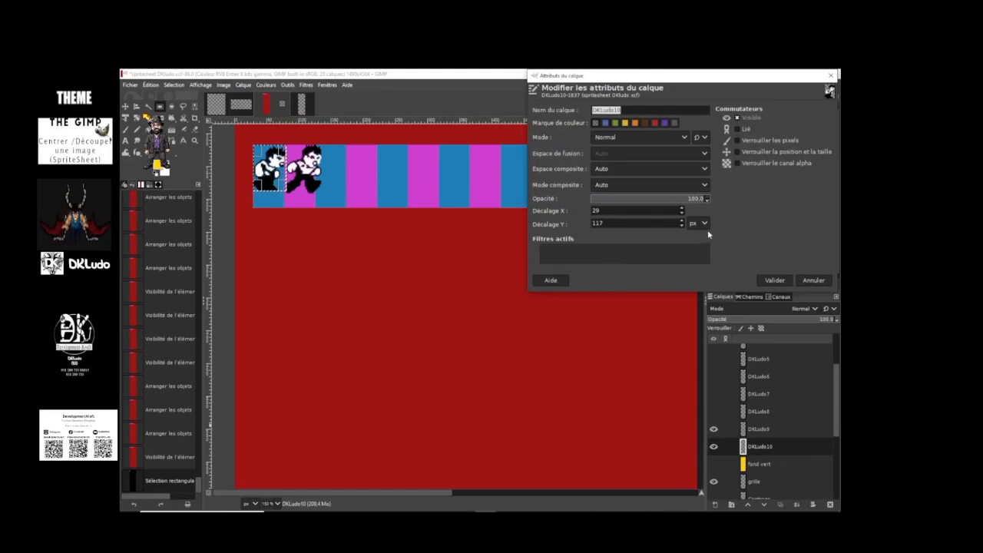
{"action": "left_click", "coordinate": [830, 76]}
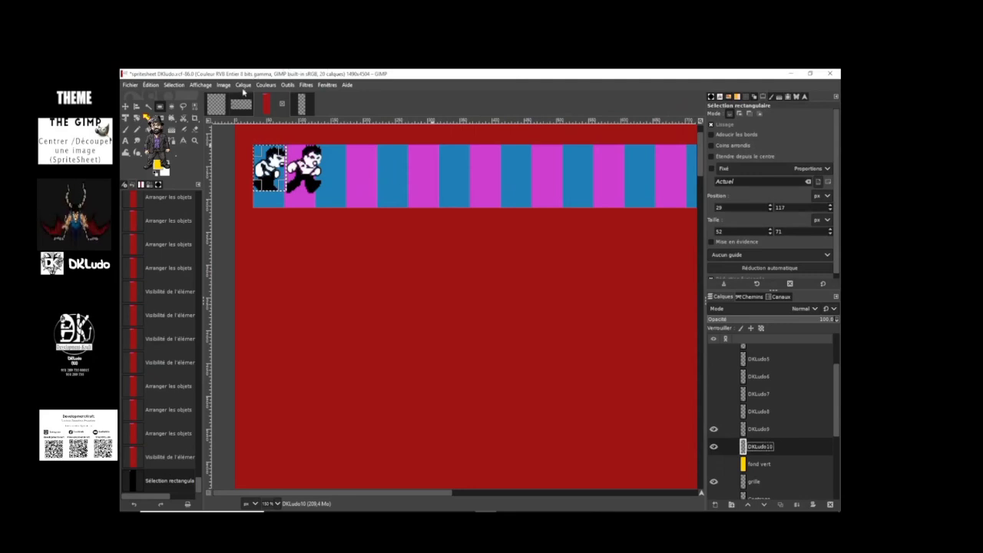
- Check the DKLudo10 layer's boundary size in centimetres and in pixels, and leave without resizing
{"action": "left_click", "coordinate": [244, 86]}
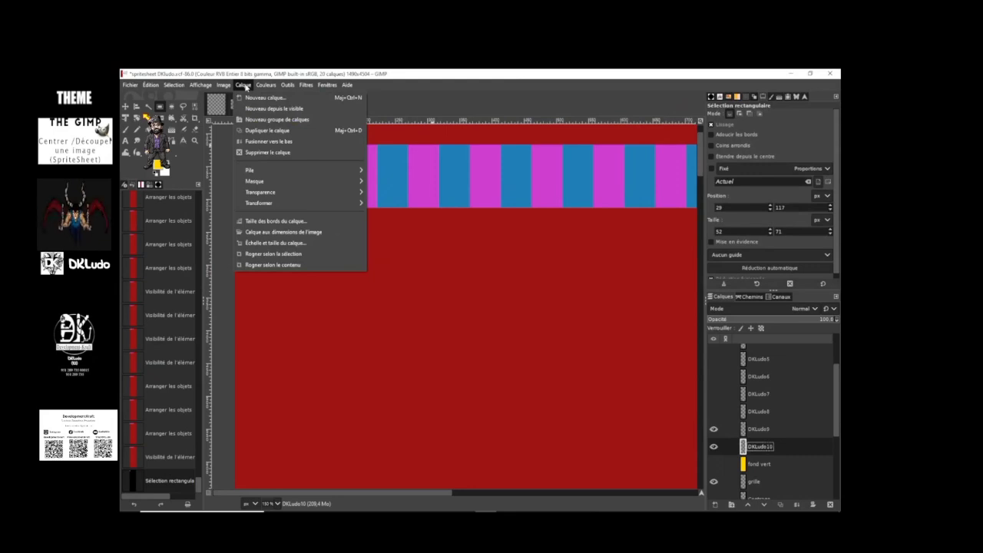
{"action": "left_click", "coordinate": [285, 221]}
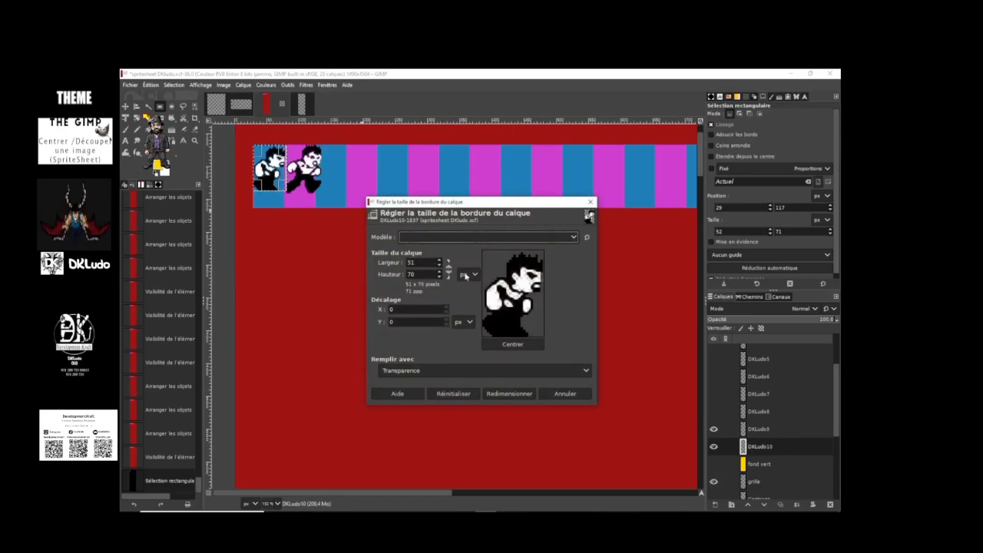
{"action": "left_click", "coordinate": [475, 275]}
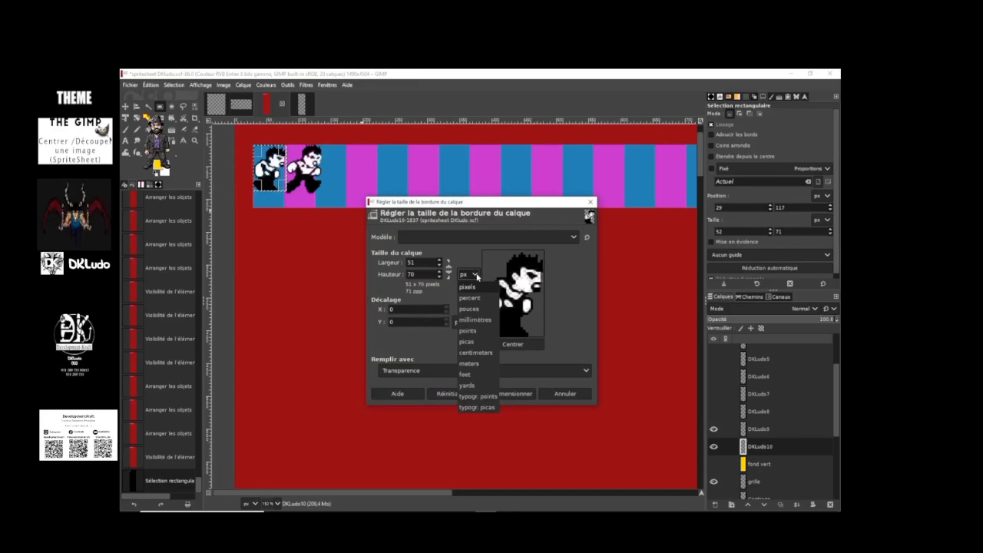
{"action": "left_click", "coordinate": [492, 354]}
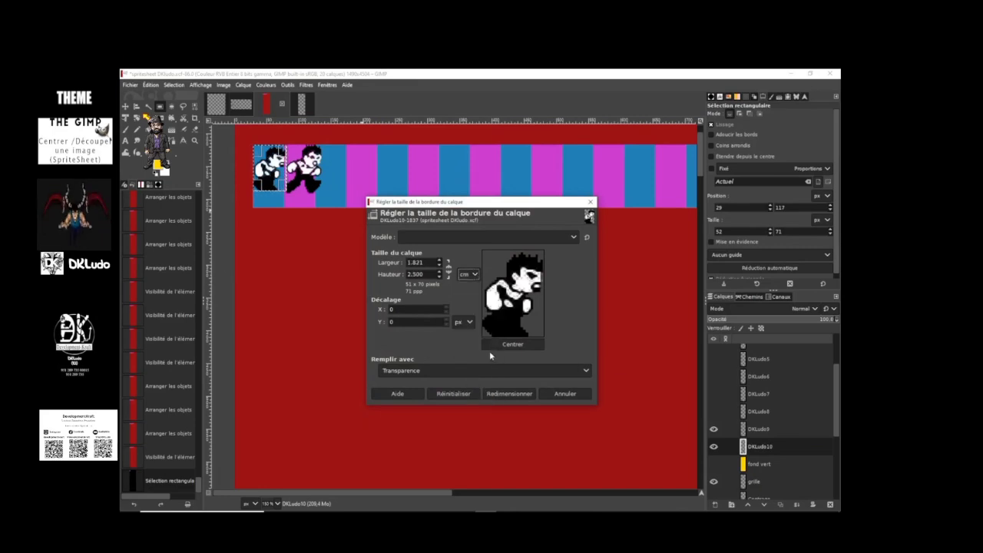
{"action": "left_click", "coordinate": [475, 274]}
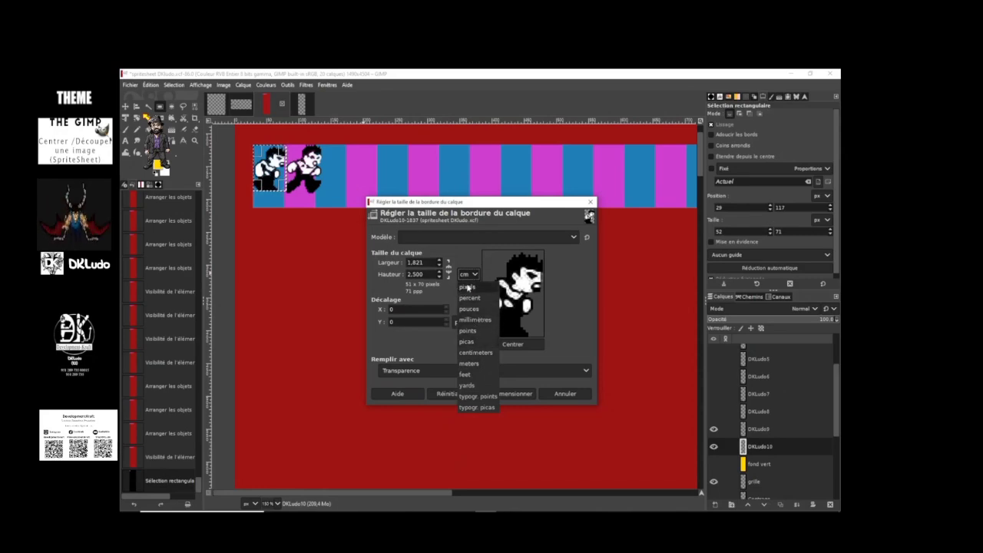
{"action": "left_click", "coordinate": [467, 287]}
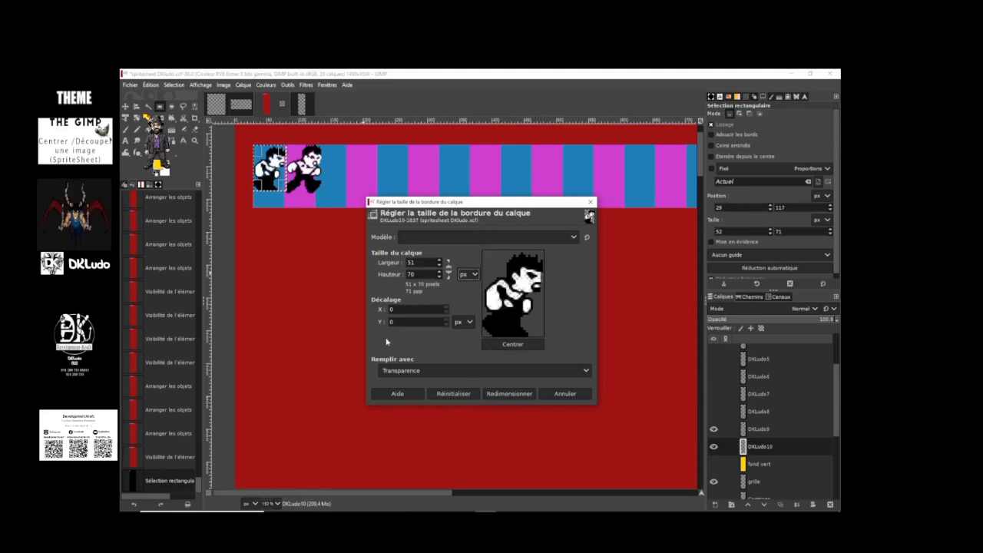
{"action": "left_click", "coordinate": [591, 202]}
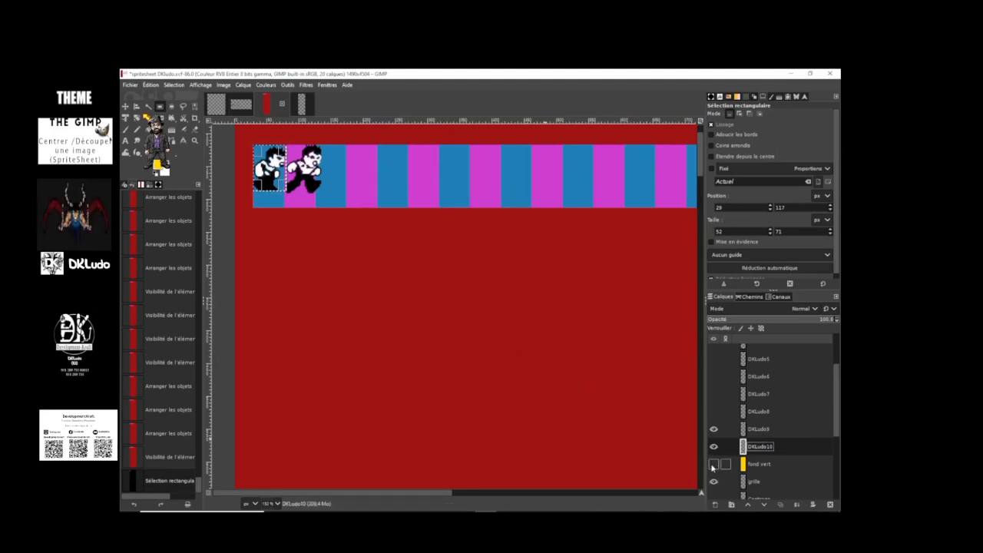
- Make the fond vert layer active and visible, and examine its green square against the sprites and the whole sheet
{"action": "left_click", "coordinate": [776, 465]}
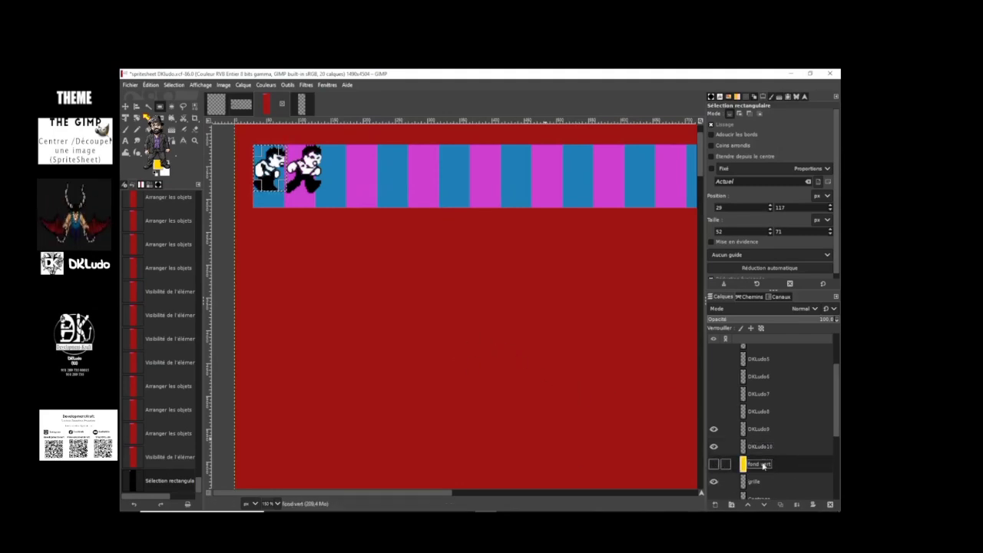
{"action": "left_click", "coordinate": [714, 464]}
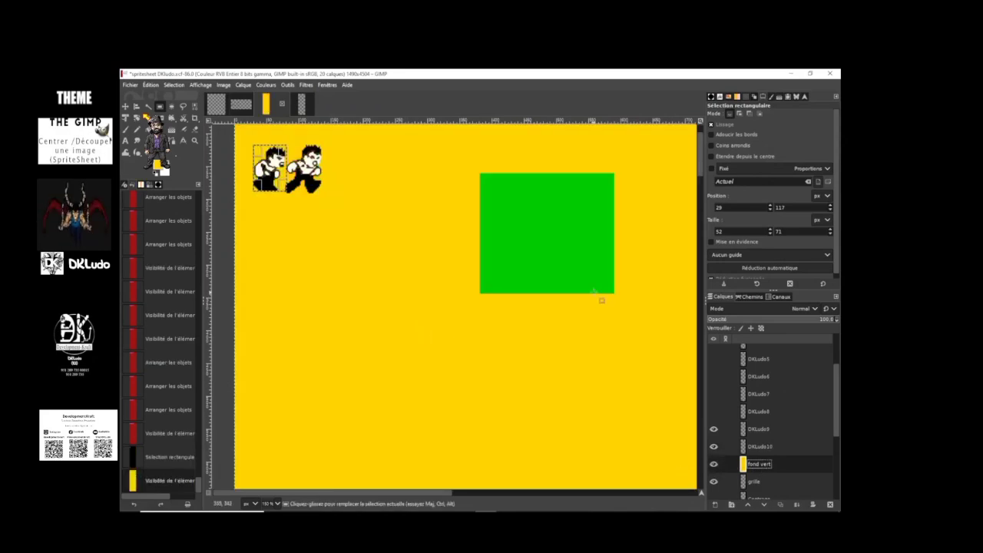
{"action": "scroll", "coordinate": [508, 270], "scroll_direction": "down", "scroll_amount": 3}
{"action": "scroll", "coordinate": [592, 268], "scroll_direction": "up", "scroll_amount": 2}
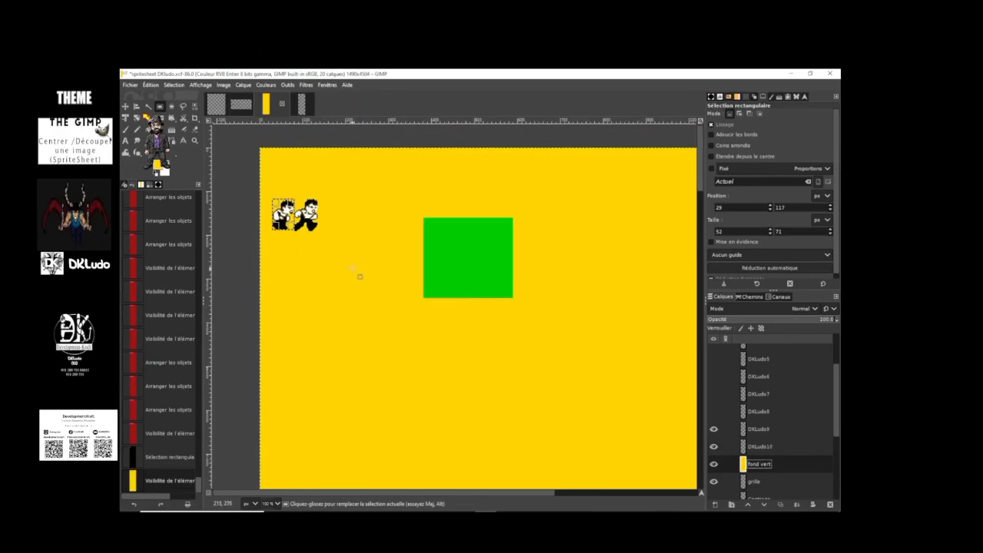
{"action": "scroll", "coordinate": [392, 273], "scroll_direction": "up", "scroll_amount": 1}
{"action": "scroll", "coordinate": [391, 273], "scroll_direction": "down", "scroll_amount": 1}
{"action": "scroll", "coordinate": [393, 272], "scroll_direction": "up", "scroll_amount": 1}
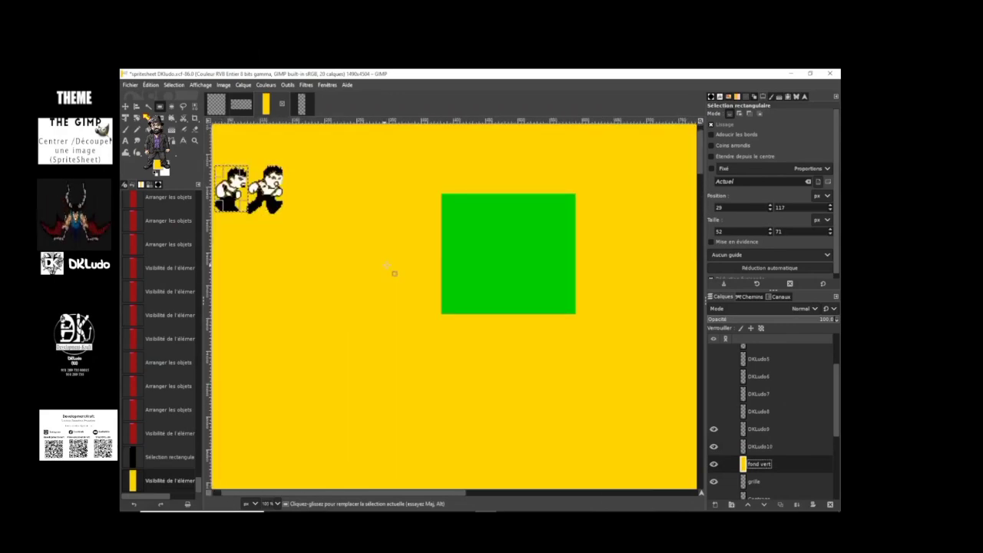
{"action": "scroll", "coordinate": [391, 272], "scroll_direction": "down", "scroll_amount": 2}
{"action": "scroll", "coordinate": [364, 254], "scroll_direction": "up", "scroll_amount": 1}
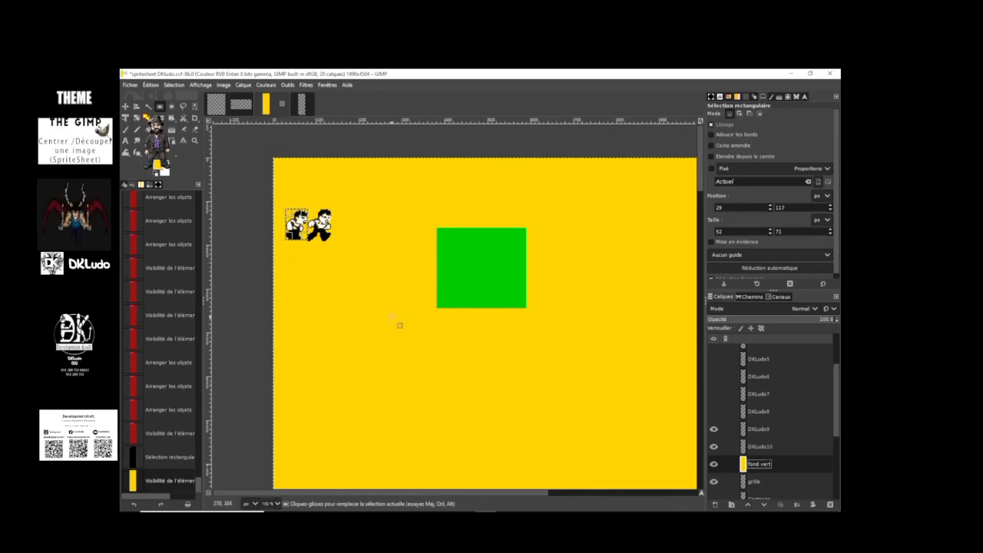
{"action": "scroll", "coordinate": [415, 274], "scroll_direction": "down", "scroll_amount": 4}
{"action": "scroll", "coordinate": [432, 298], "scroll_direction": "down", "scroll_amount": 5}
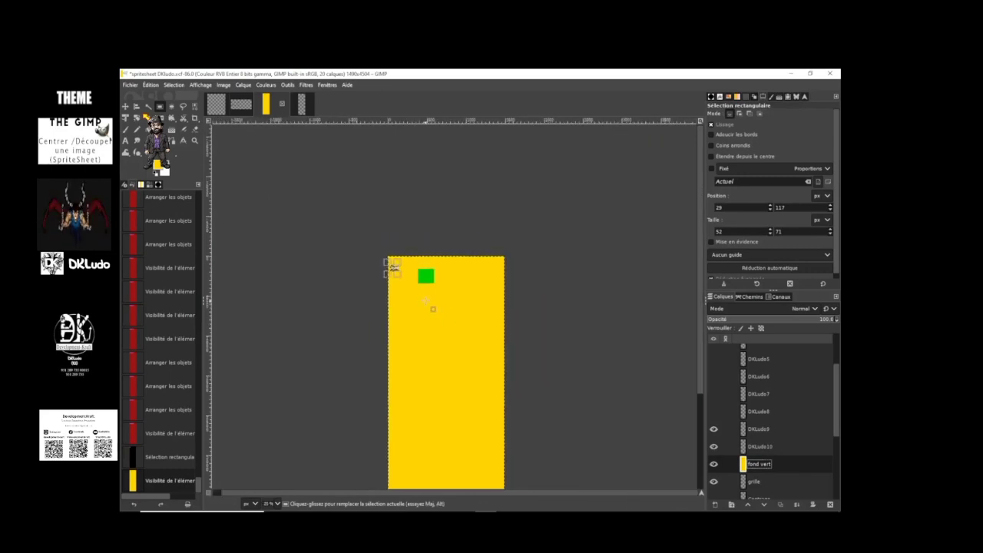
- Draw a rectangular selection of about 209 × 185 px around the green square
{"action": "scroll", "coordinate": [426, 296], "scroll_direction": "up", "scroll_amount": 8}
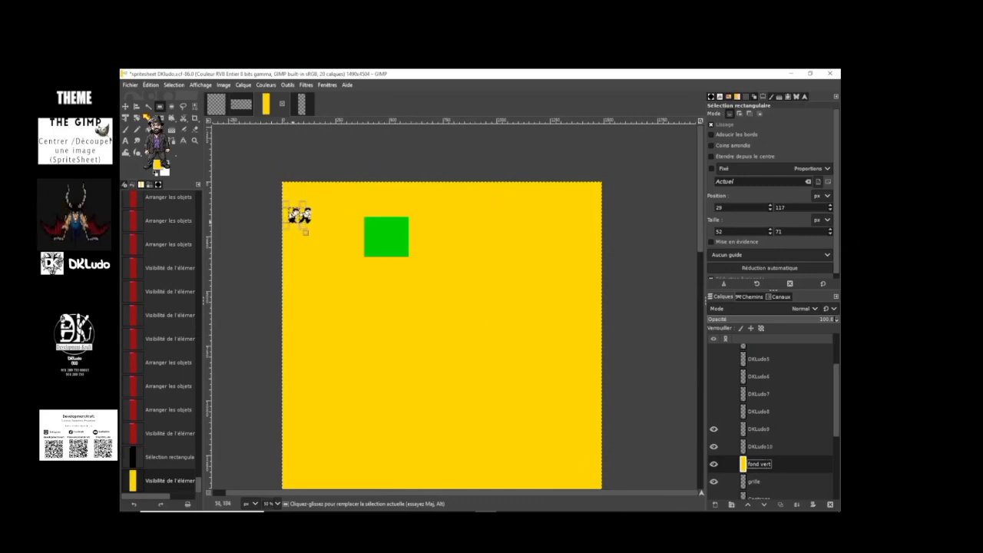
{"action": "scroll", "coordinate": [307, 230], "scroll_direction": "up", "scroll_amount": 3}
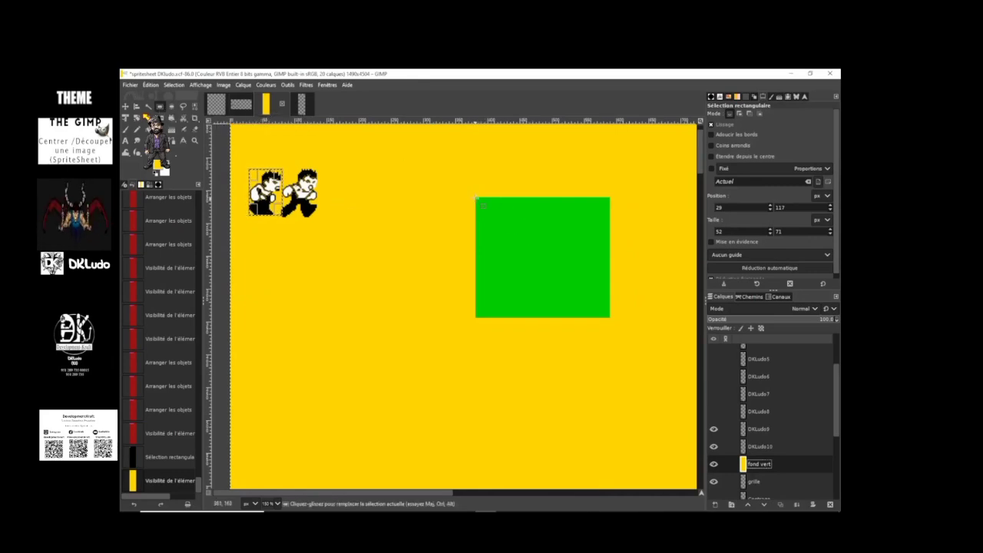
{"action": "left_click_drag", "start_coordinate": [477, 199], "coordinate": [617, 324]}
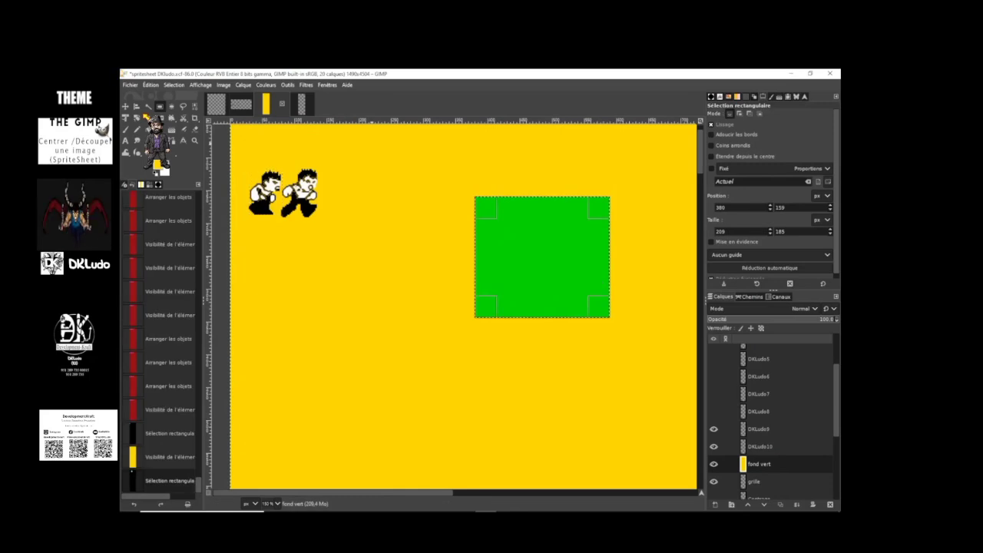
- Align the top and left edges of the DKLudo10 sprite to the selection around the green square
{"action": "left_click", "coordinate": [137, 107]}
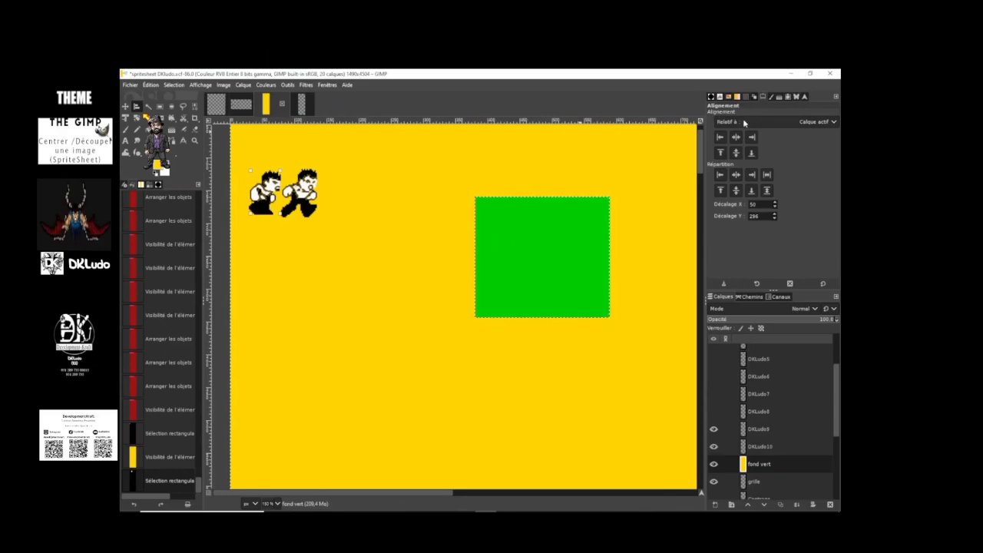
{"action": "left_click", "coordinate": [834, 123]}
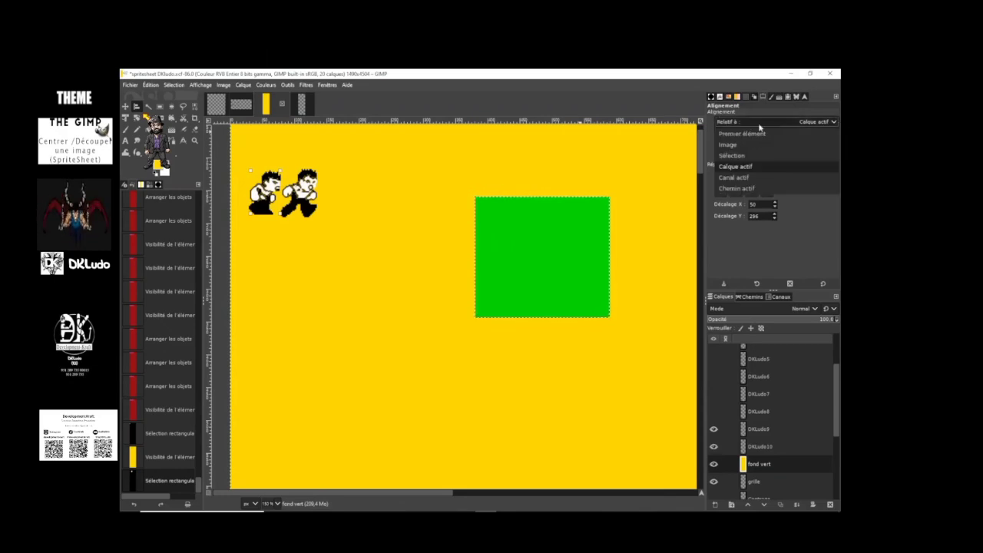
{"action": "left_click", "coordinate": [758, 156]}
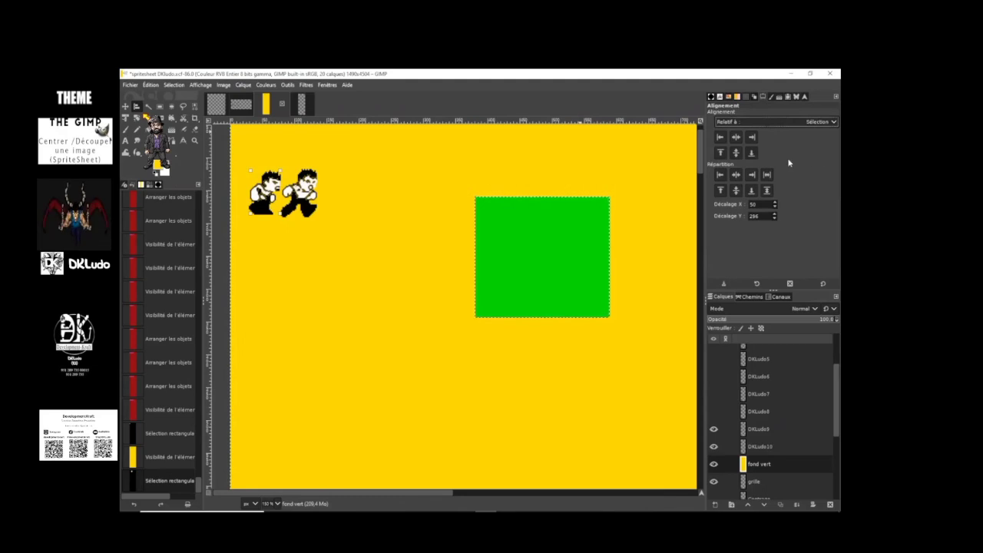
{"action": "left_click", "coordinate": [721, 154]}
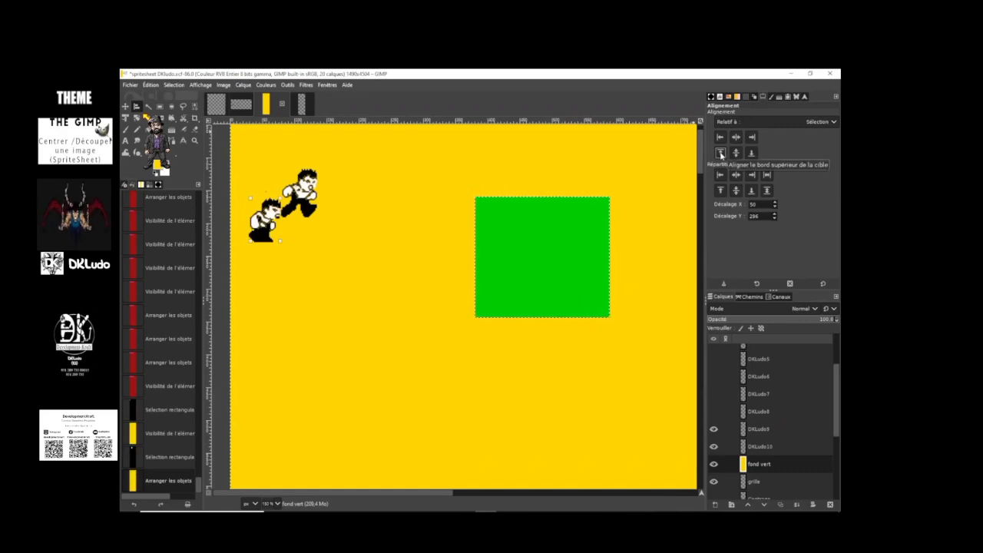
{"action": "left_click", "coordinate": [719, 137]}
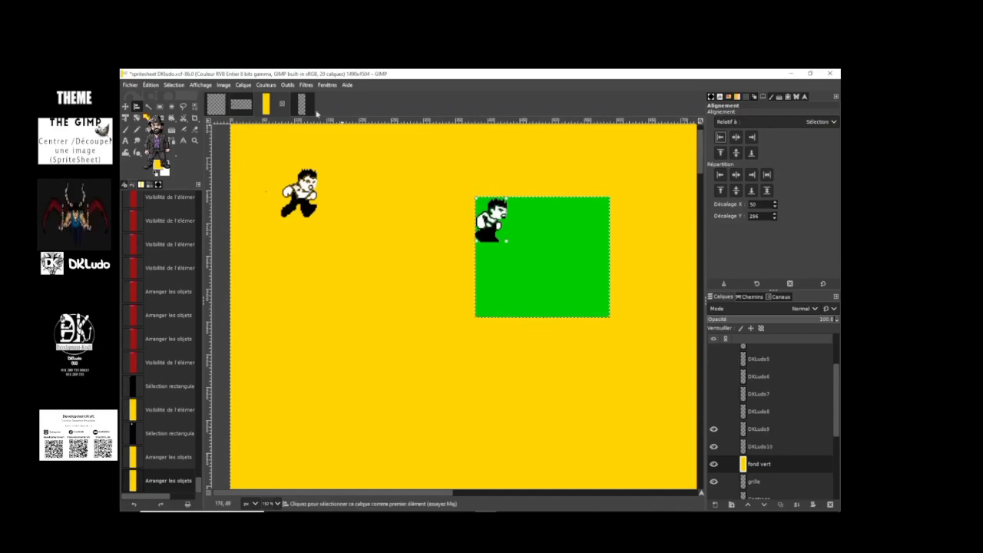
- Undo both sprite alignments and the rectangular selection
{"action": "left_click", "coordinate": [150, 84]}
{"action": "left_click", "coordinate": [153, 98]}
{"action": "left_click", "coordinate": [150, 85]}
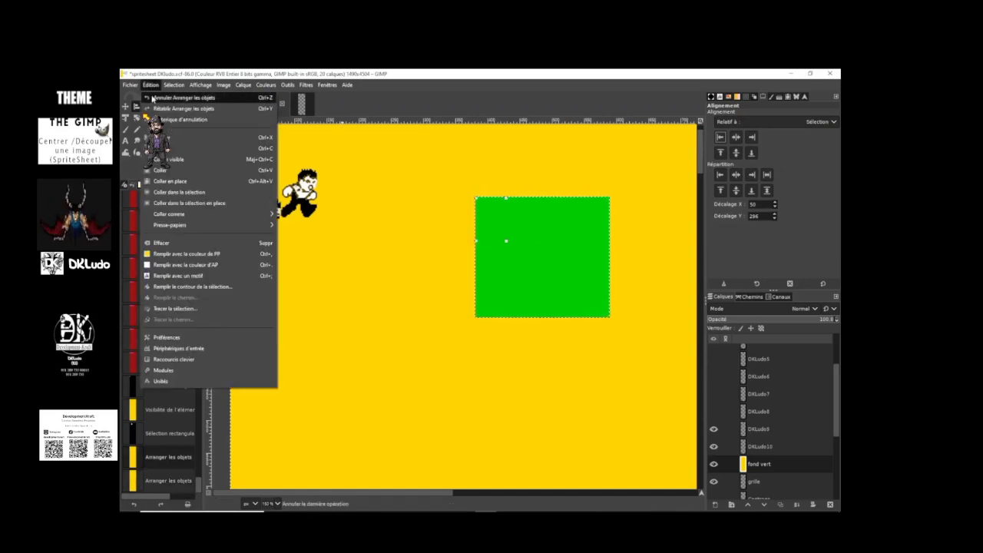
{"action": "left_click", "coordinate": [154, 98]}
{"action": "left_click", "coordinate": [150, 85]}
{"action": "left_click", "coordinate": [155, 98]}
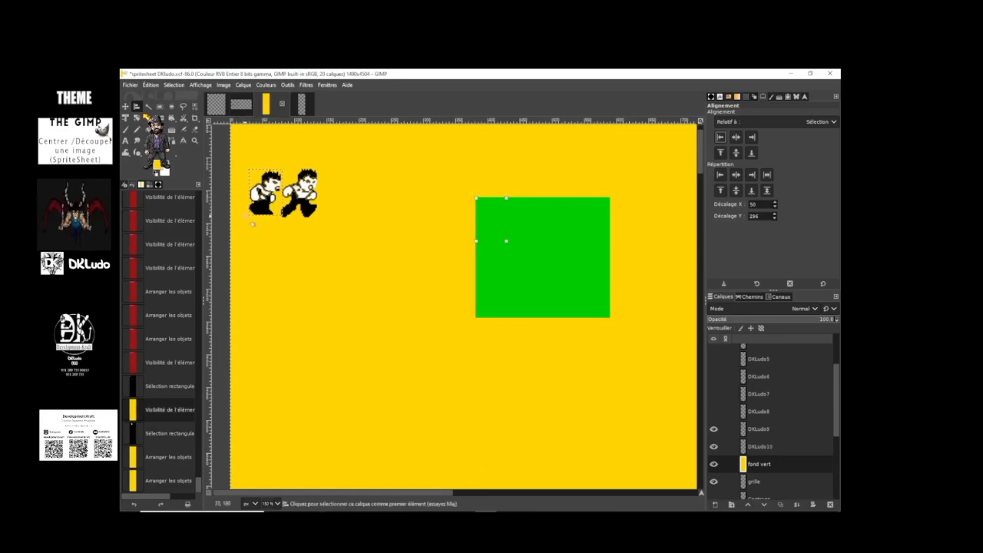
- Draw a rectangular selection of about 209 × 185 px around the green square again and crop the fond vert layer to it
{"action": "left_click", "coordinate": [160, 108]}
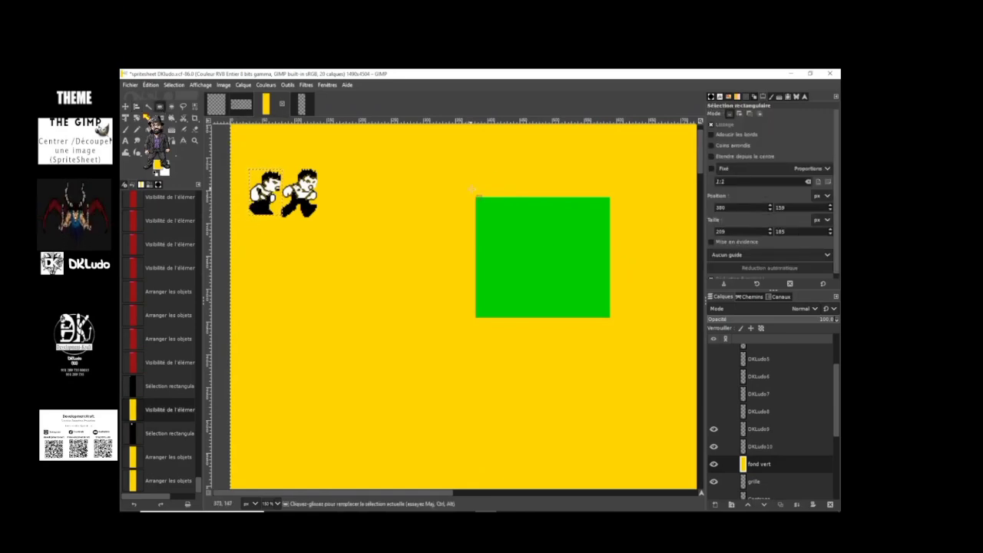
{"action": "left_click_drag", "start_coordinate": [476, 198], "coordinate": [581, 278]}
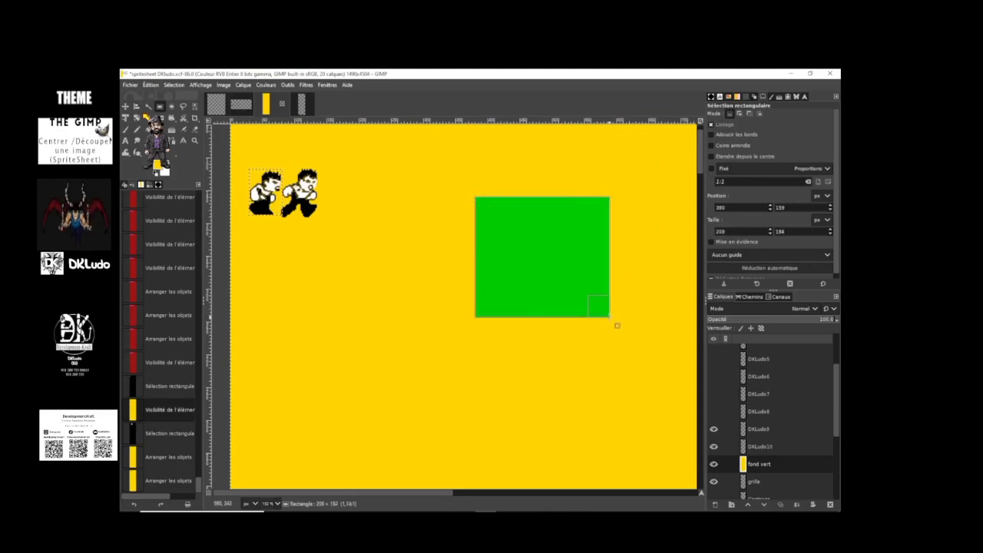
{"action": "left_click_drag", "start_coordinate": [610, 317], "coordinate": [610, 317]}
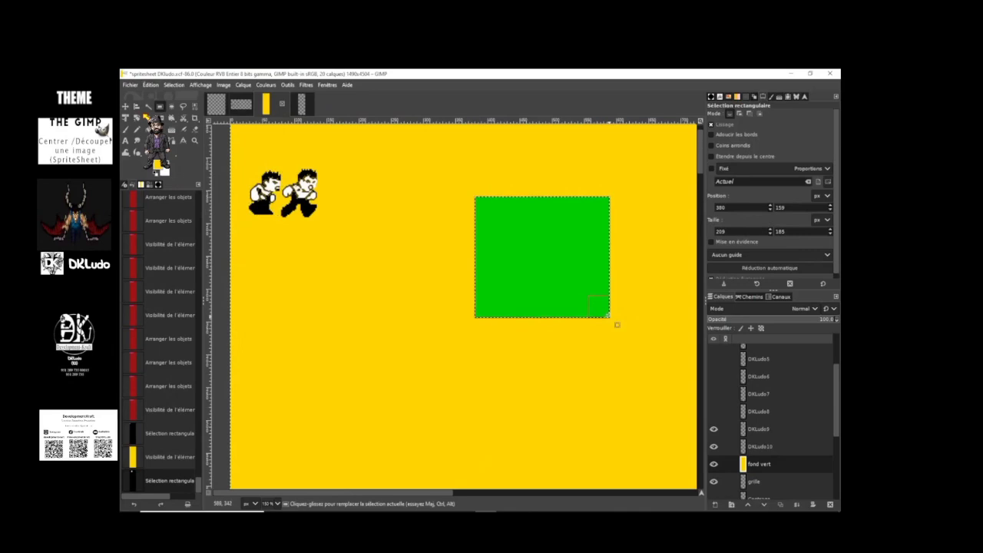
{"action": "left_click", "coordinate": [532, 234]}
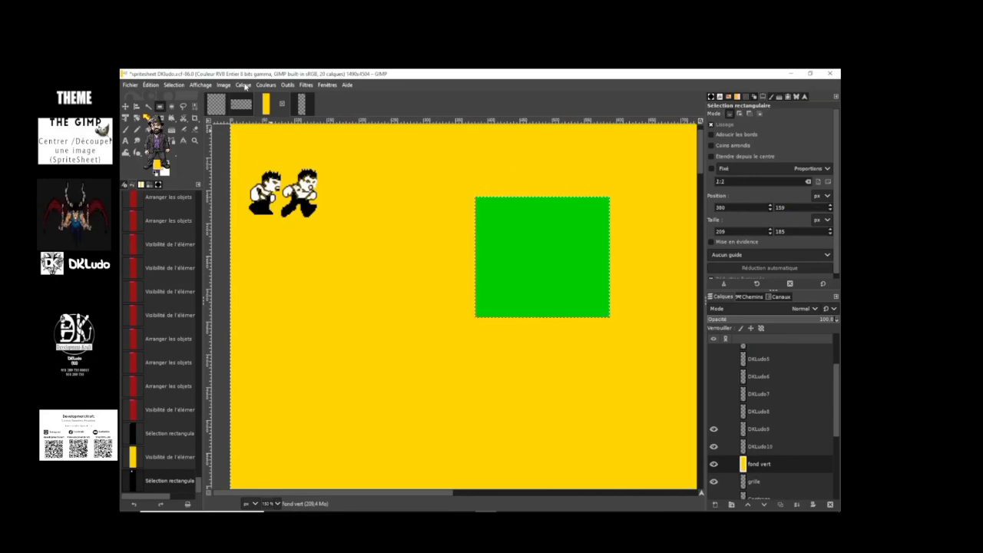
{"action": "left_click", "coordinate": [243, 85]}
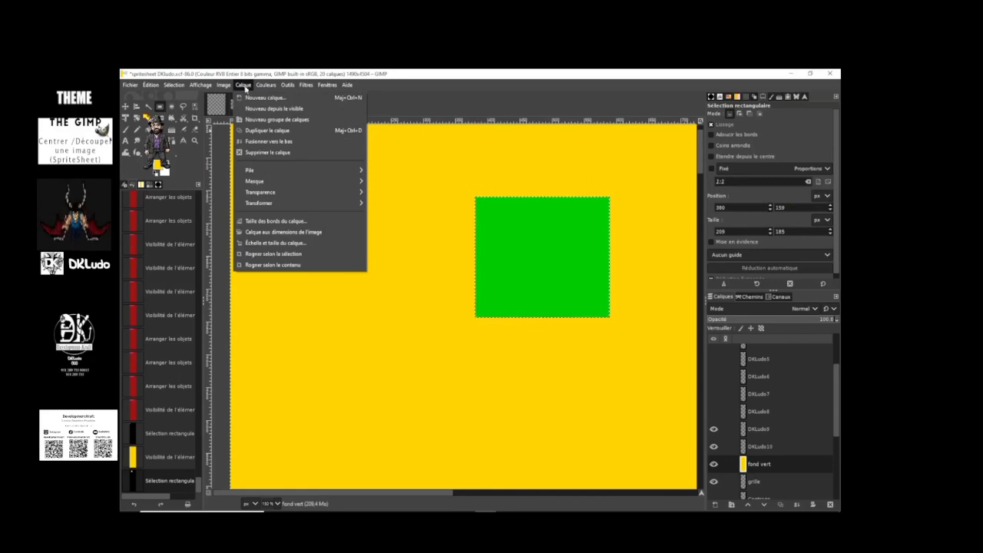
{"action": "left_click", "coordinate": [285, 254]}
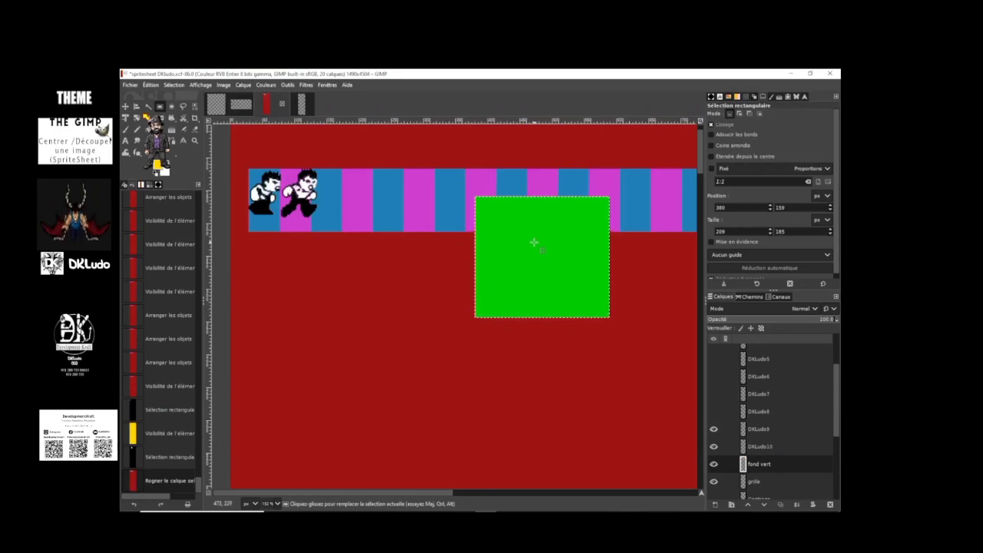
- Align the left and top edges of the DKLudo10 sprite relative to the active layer, fond vert
{"action": "left_click", "coordinate": [136, 106]}
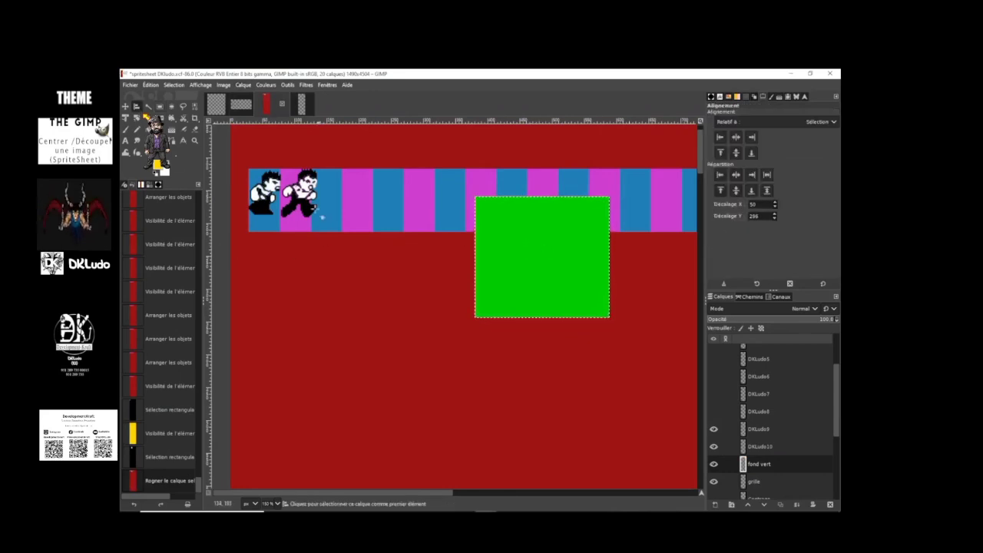
{"action": "left_click", "coordinate": [275, 205]}
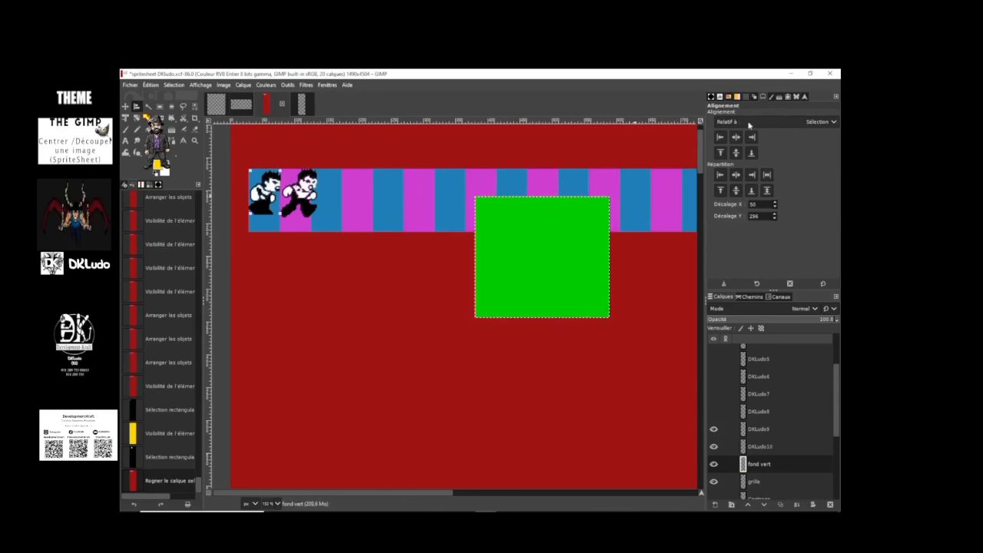
{"action": "left_click", "coordinate": [835, 122]}
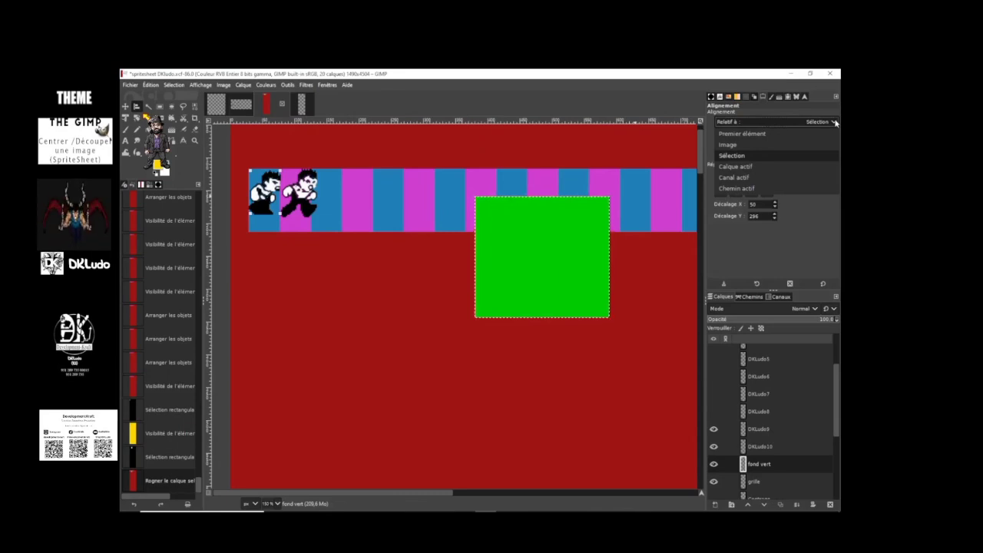
{"action": "left_click", "coordinate": [765, 166]}
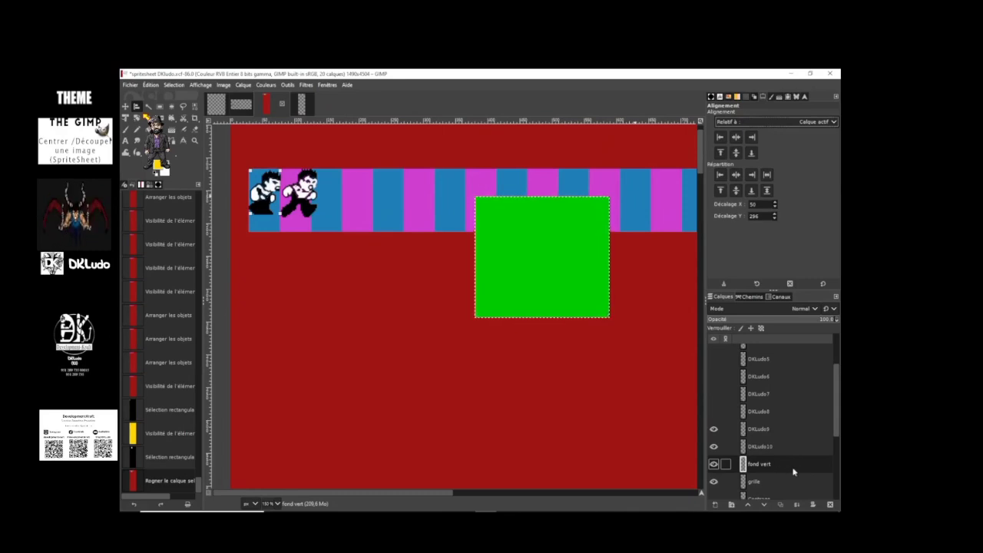
{"action": "left_click", "coordinate": [720, 138]}
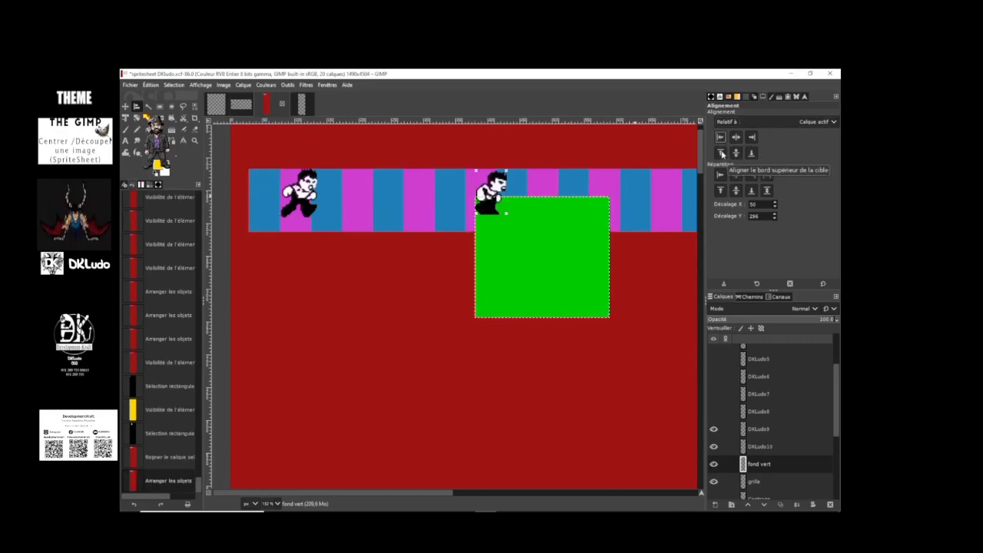
{"action": "left_click", "coordinate": [720, 153]}
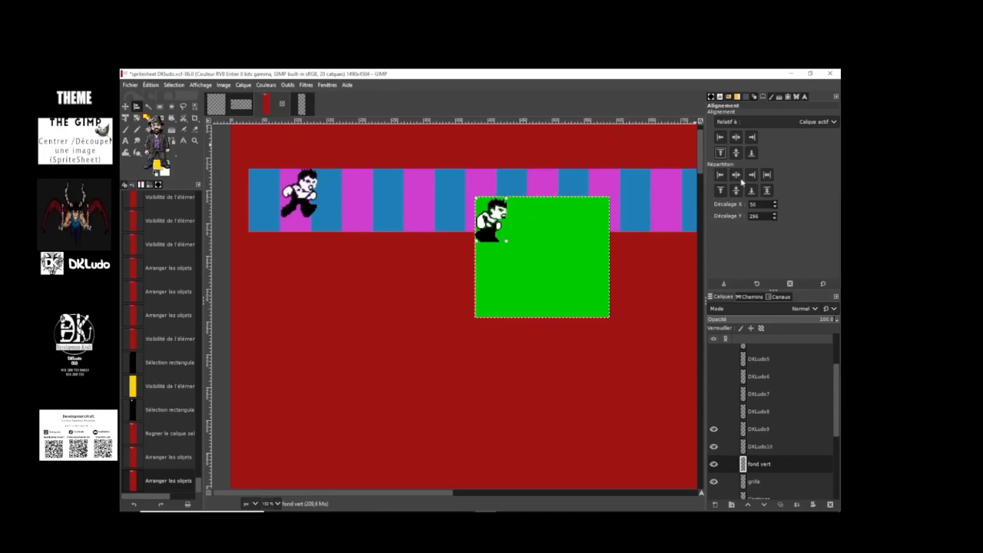
- Try distributing DKLudo10 by left edge and by horizontal centre with the X offset of 50, and centre it horizontally on the active layer
{"action": "left_click", "coordinate": [719, 175]}
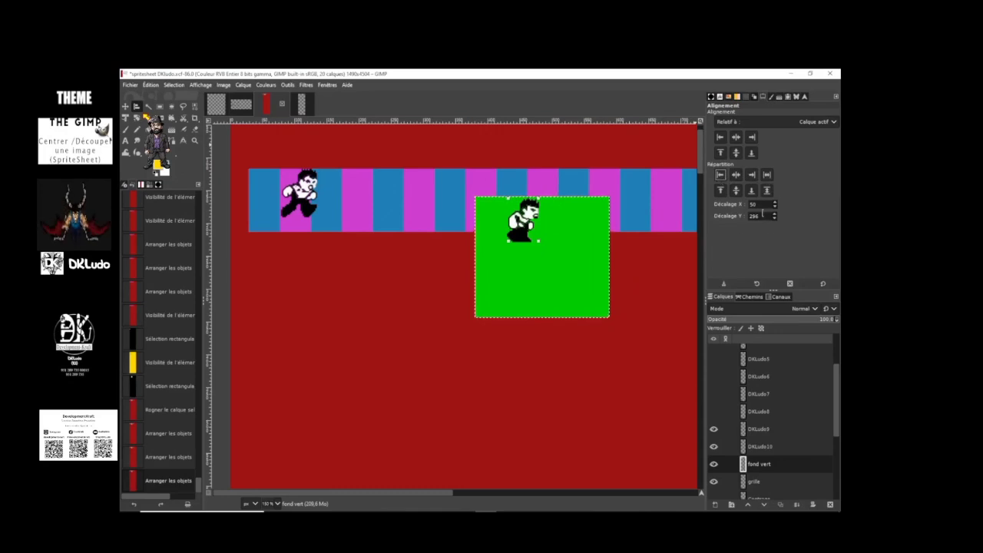
{"action": "left_click", "coordinate": [736, 175]}
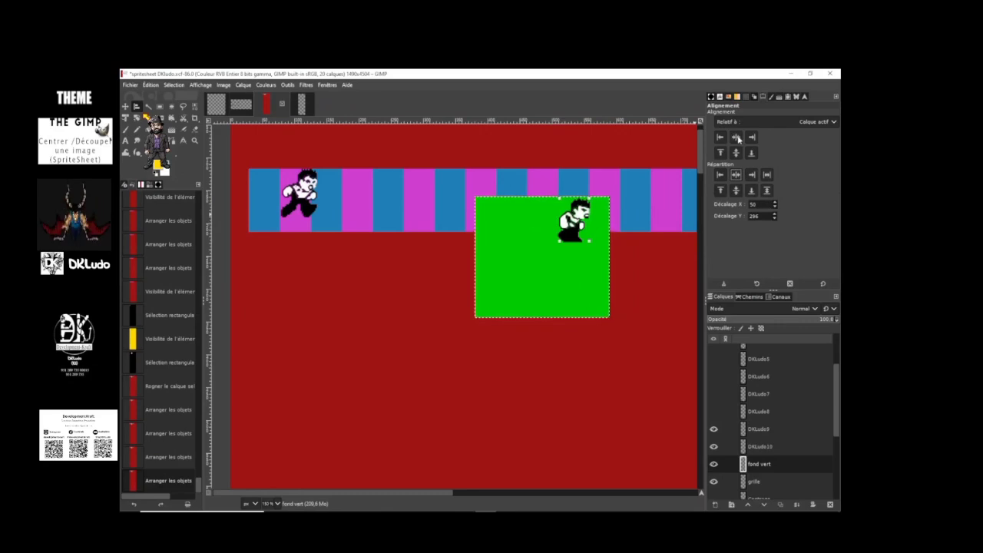
{"action": "left_click", "coordinate": [736, 137]}
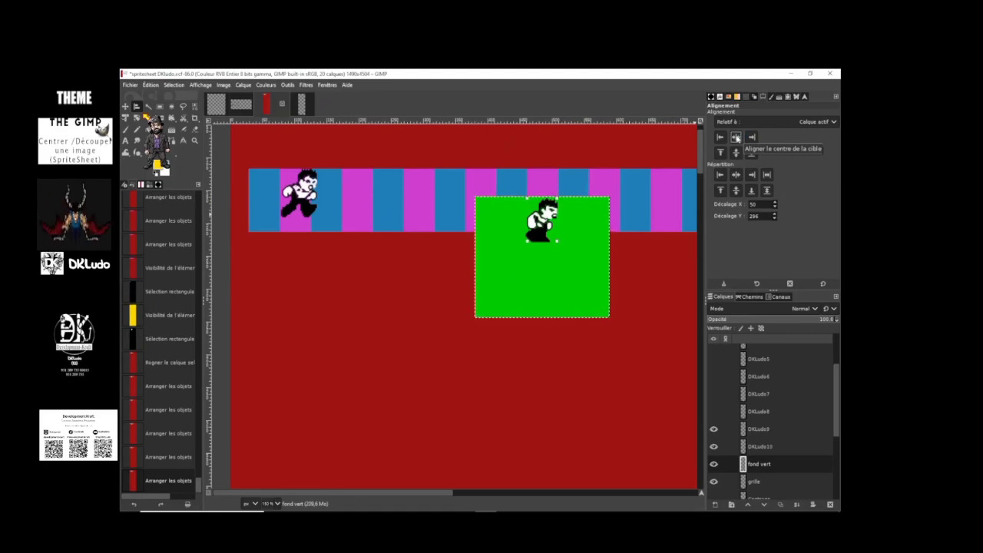
- Set the Y offset to 25, distribute DKLudo10 by its vertical centre, and centre it vertically on the active layer
{"action": "double_click", "coordinate": [751, 216]}
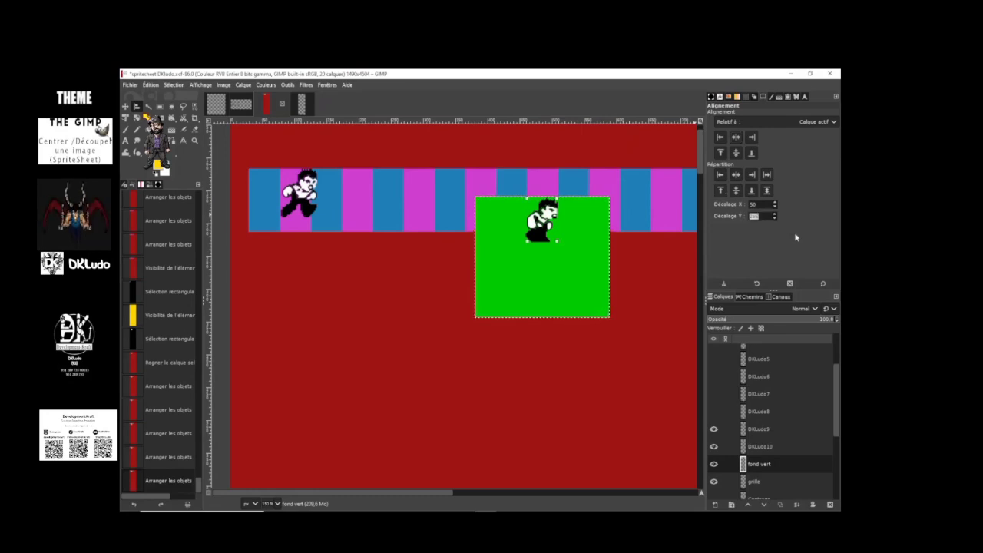
{"action": "type", "text": "25"}
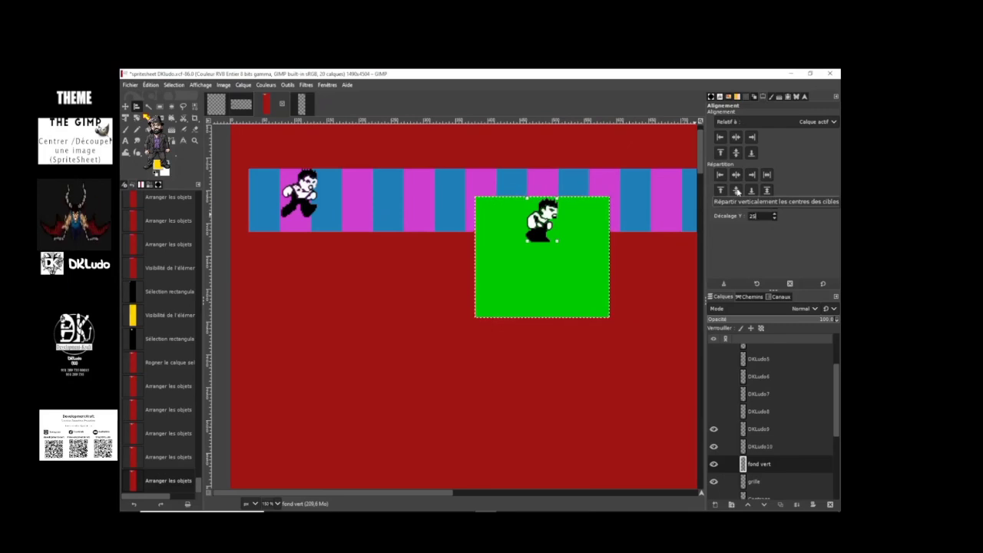
{"action": "left_click", "coordinate": [737, 190]}
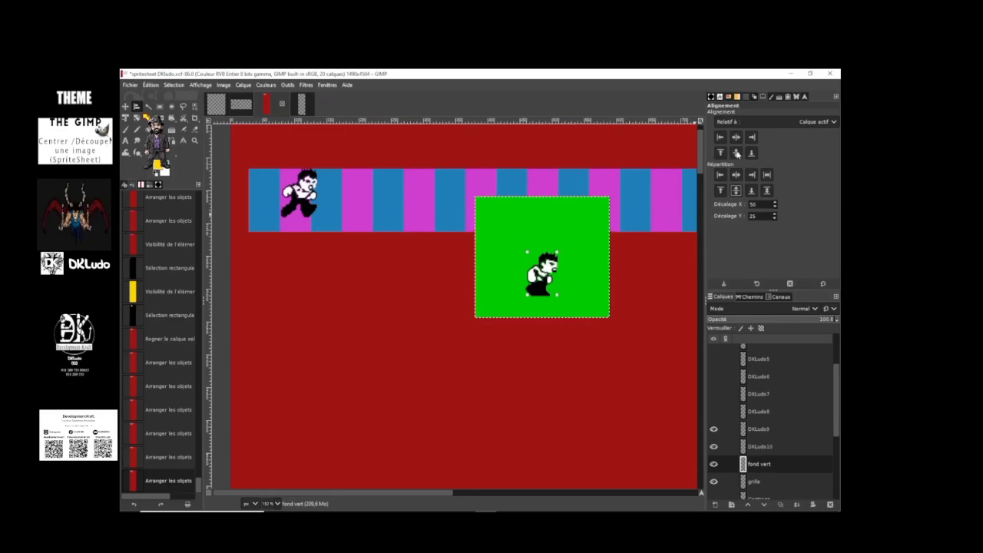
{"action": "left_click", "coordinate": [736, 153]}
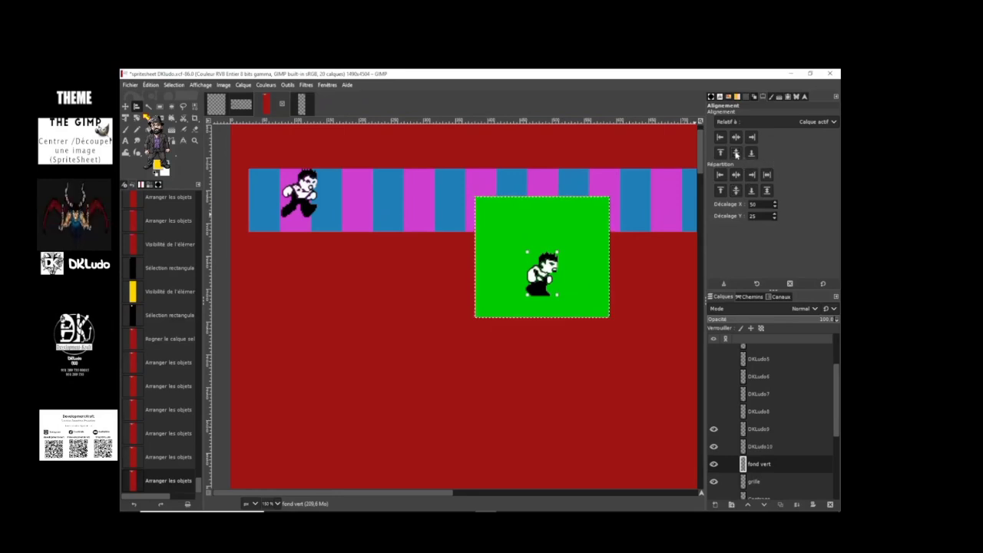